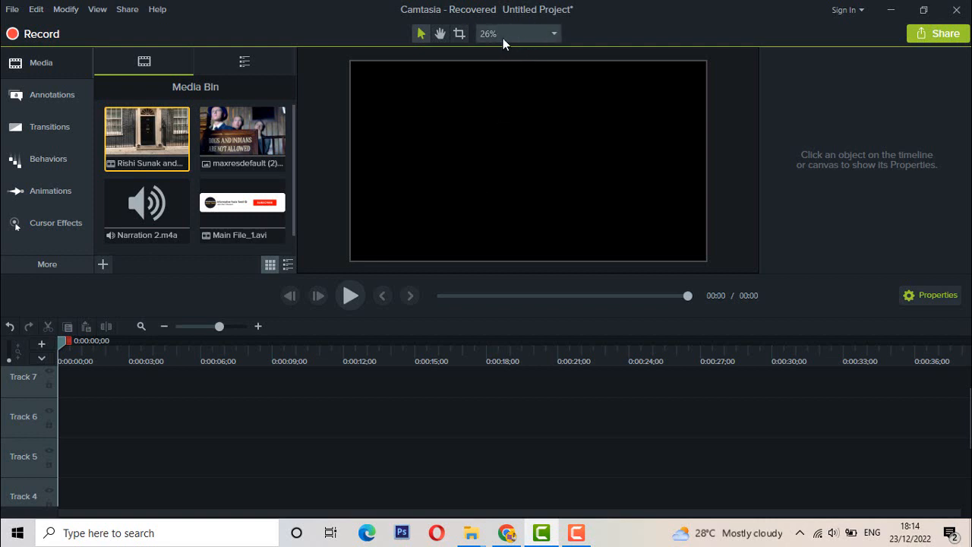
- Open the project settings and switch the canvas dimensions to Custom
click(552, 38)
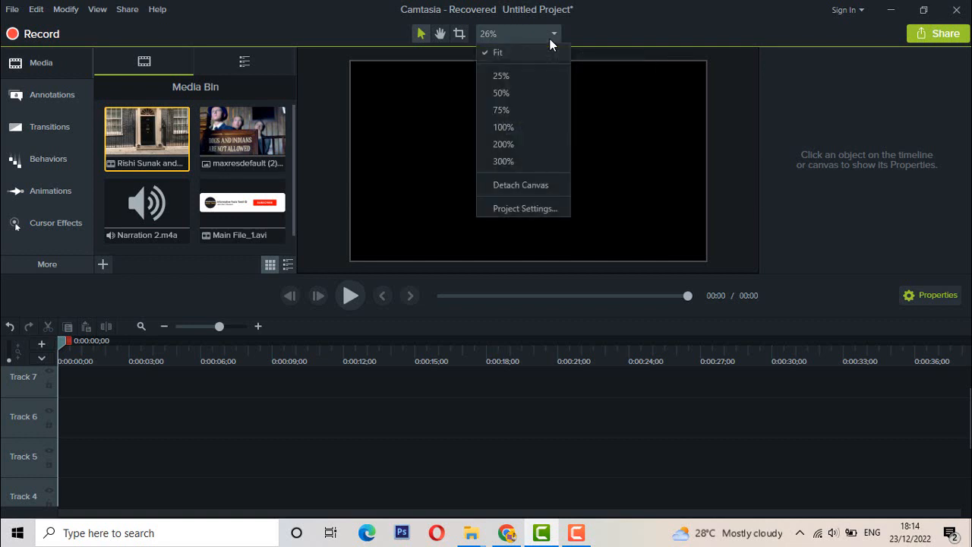
click(509, 210)
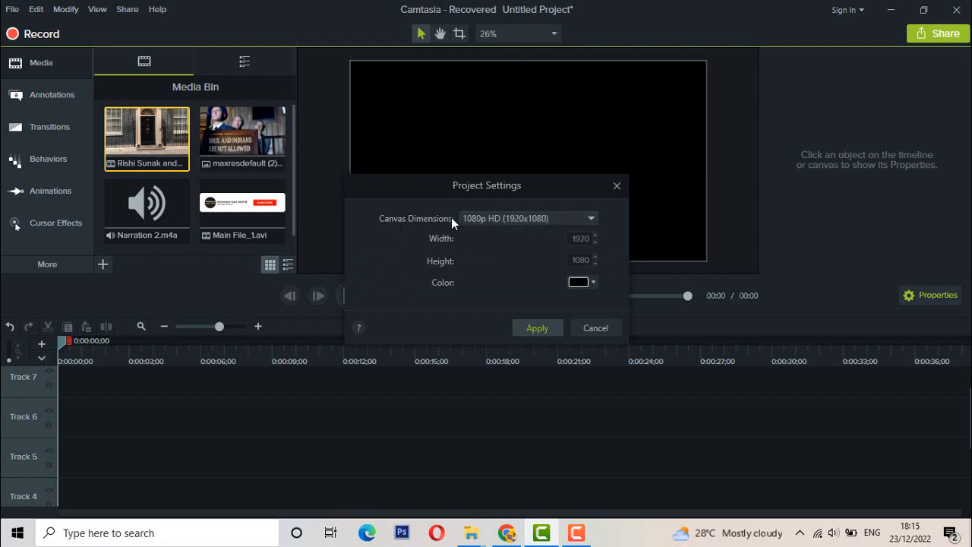
click(517, 219)
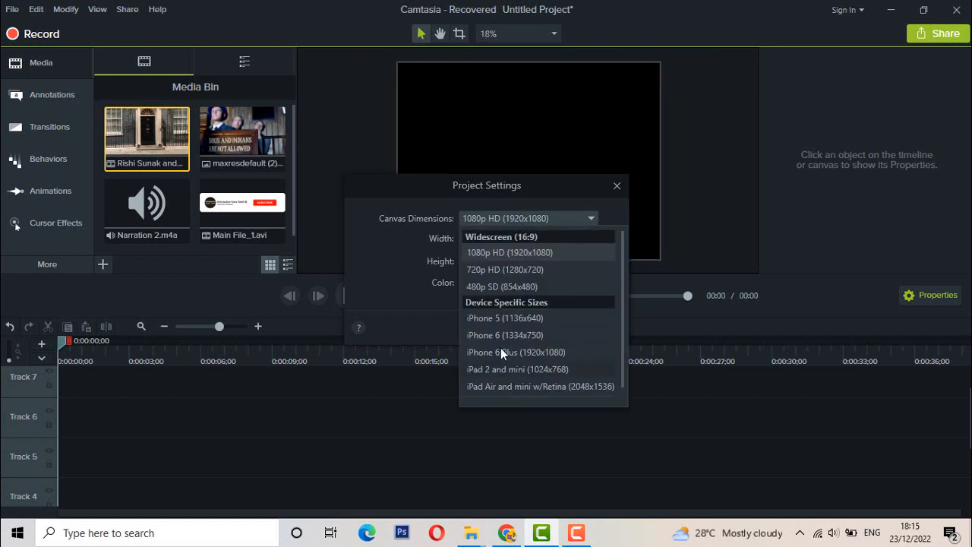
scroll(494, 390, down, 1)
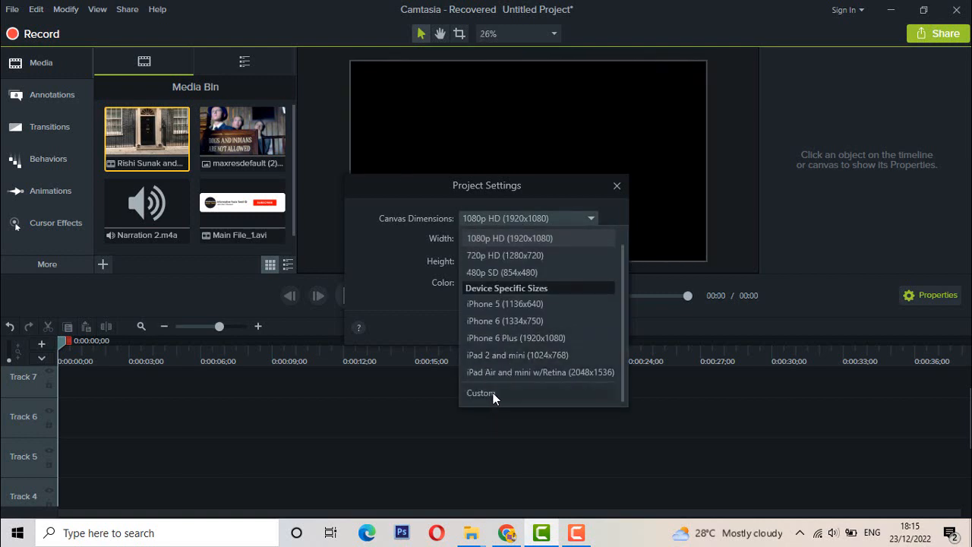
click(493, 393)
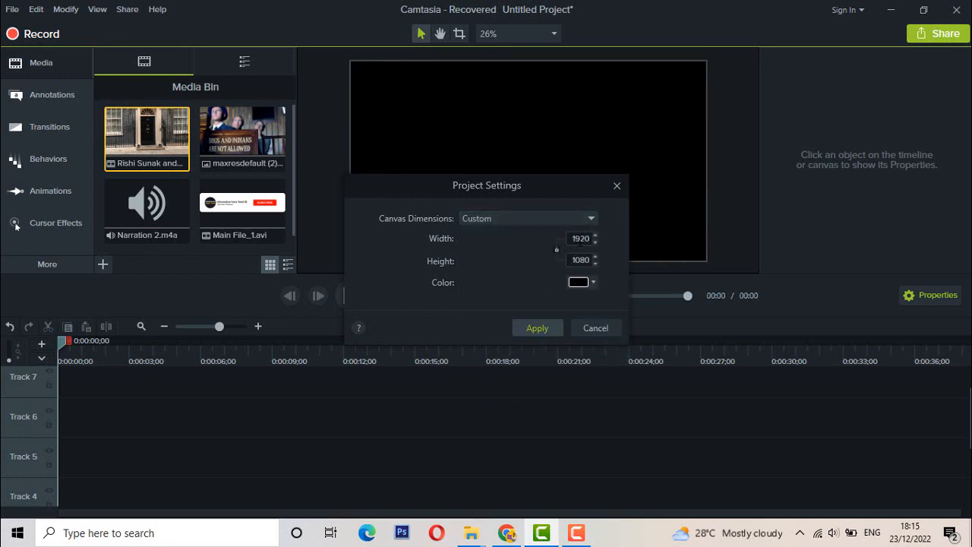
- Set the canvas width to 1080 and the height to 1920, and apply the project settings
click(584, 239)
key(BackSpace)
key(BackSpace)
key(BackSpace)
text(080)
key(Tab)
text(52)
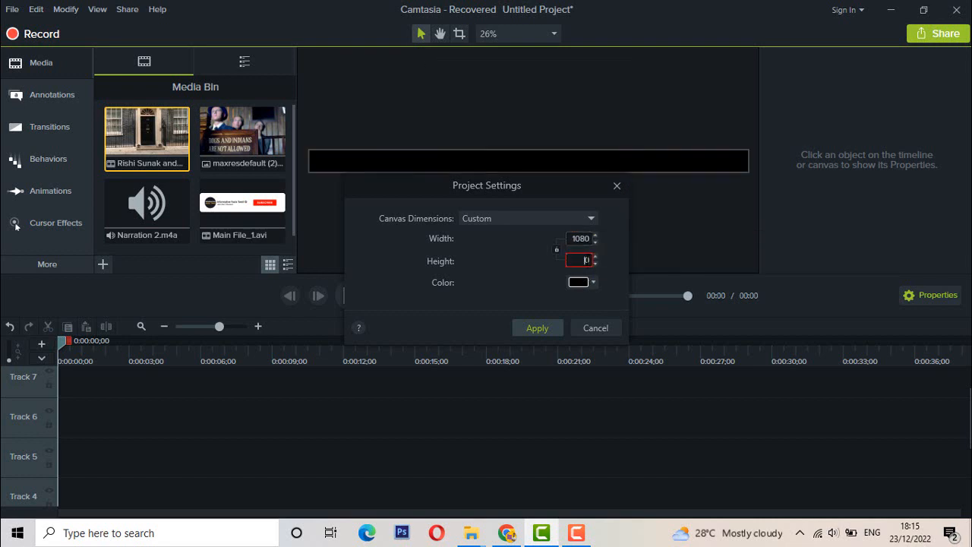
key(ctrl+a)
text(1920)
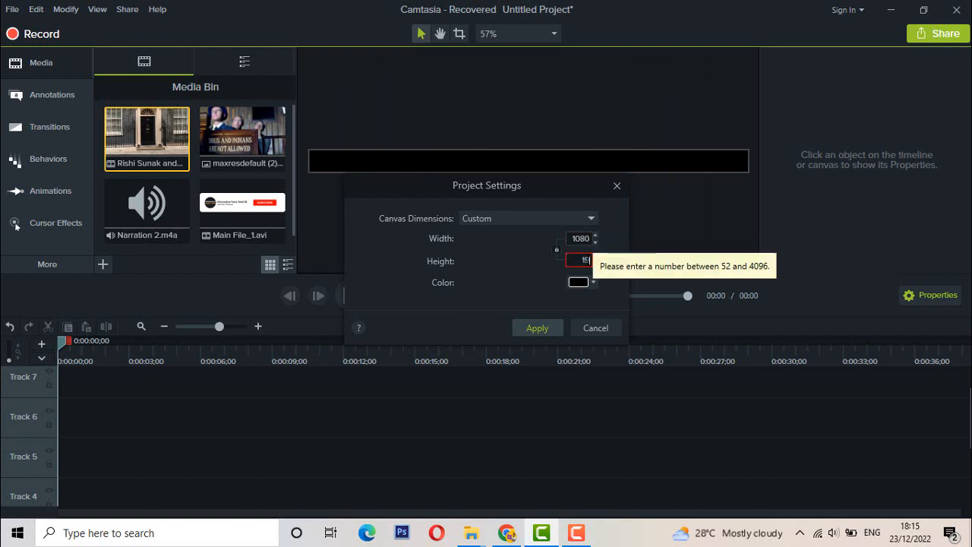
click(547, 324)
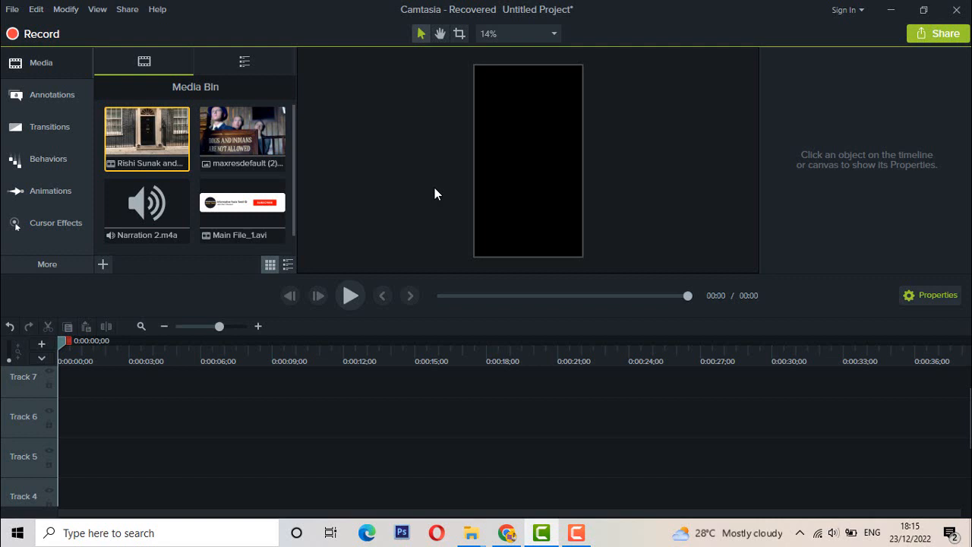
- Place the Rishi Sunak video from the media bin on Track 6, starting at 0:00:00;00
drag(158, 136, 123, 427)
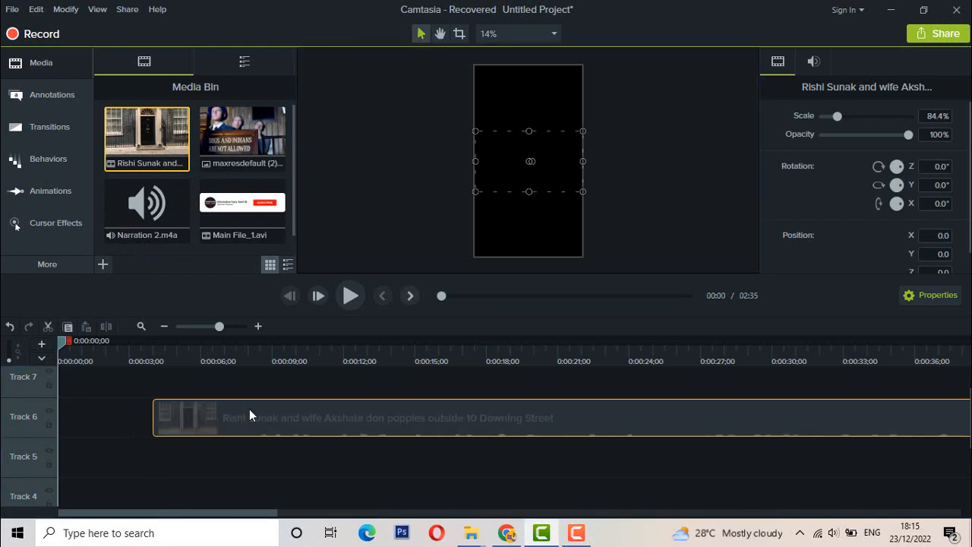
drag(228, 412, 66, 423)
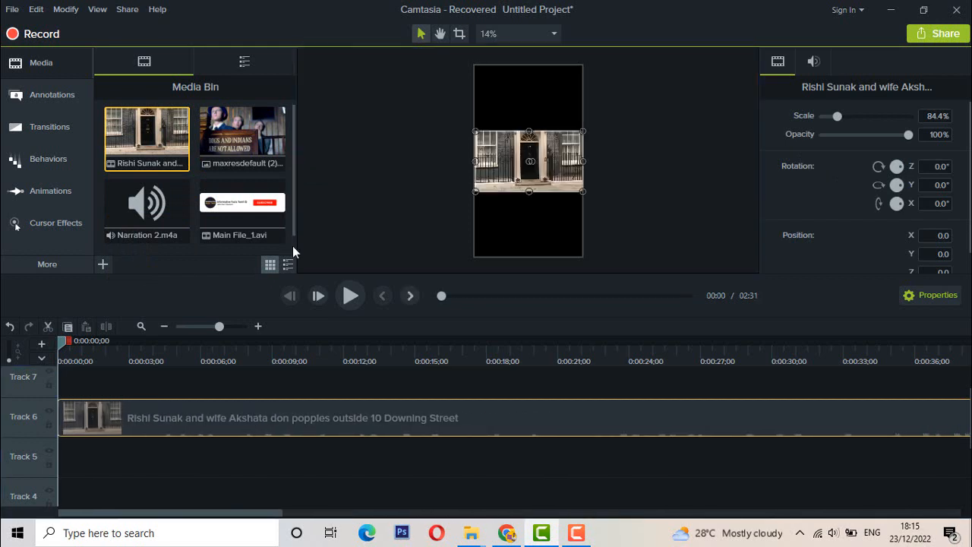
click(360, 233)
click(536, 155)
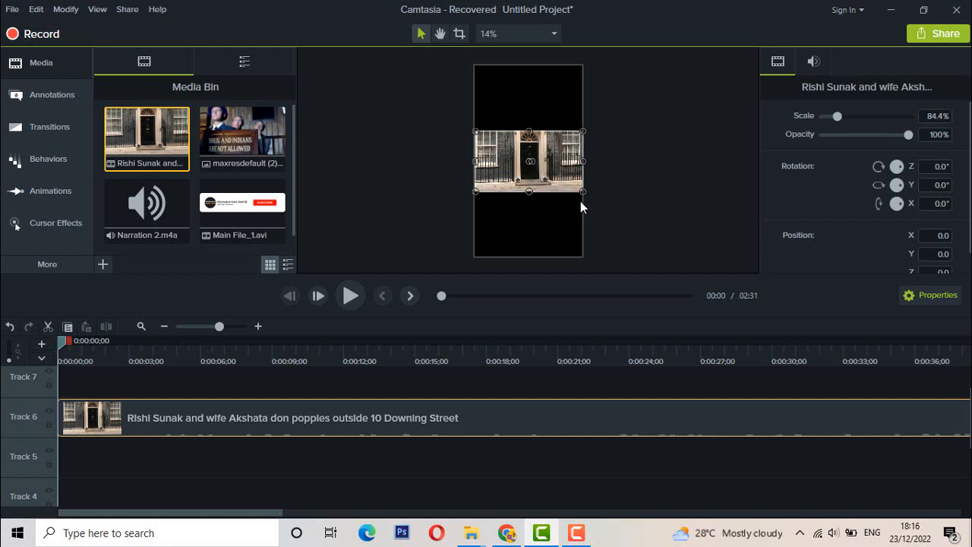
drag(583, 191, 546, 166)
click(608, 177)
click(555, 158)
drag(553, 155, 552, 155)
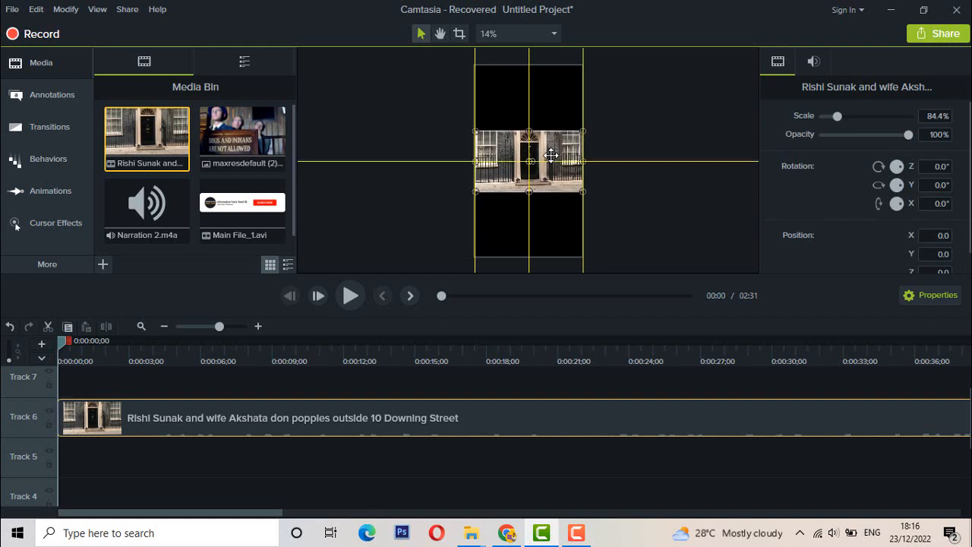
drag(552, 155, 551, 155)
click(357, 159)
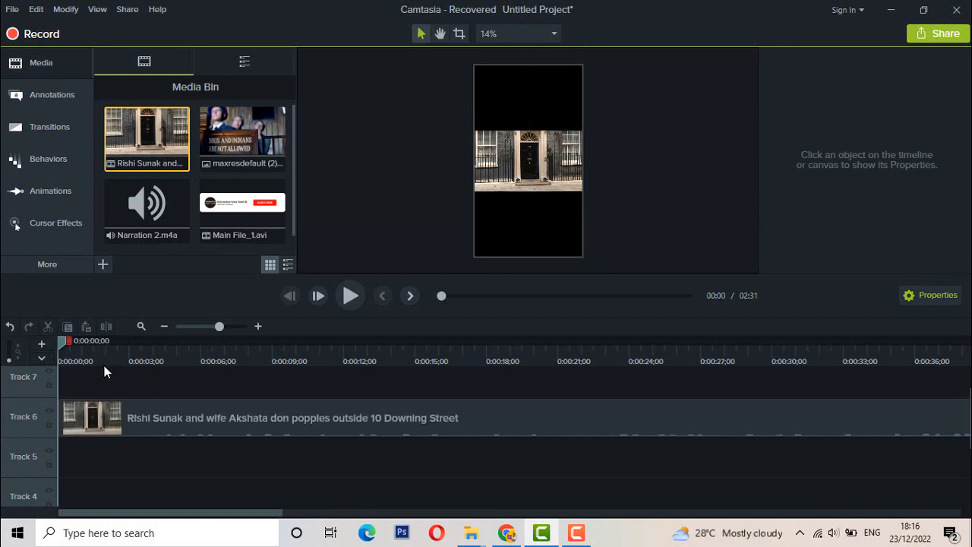
- Zoom the timeline out to show the whole clip on Track 6, examine its end and duration, and return the playhead to the start
click(203, 326)
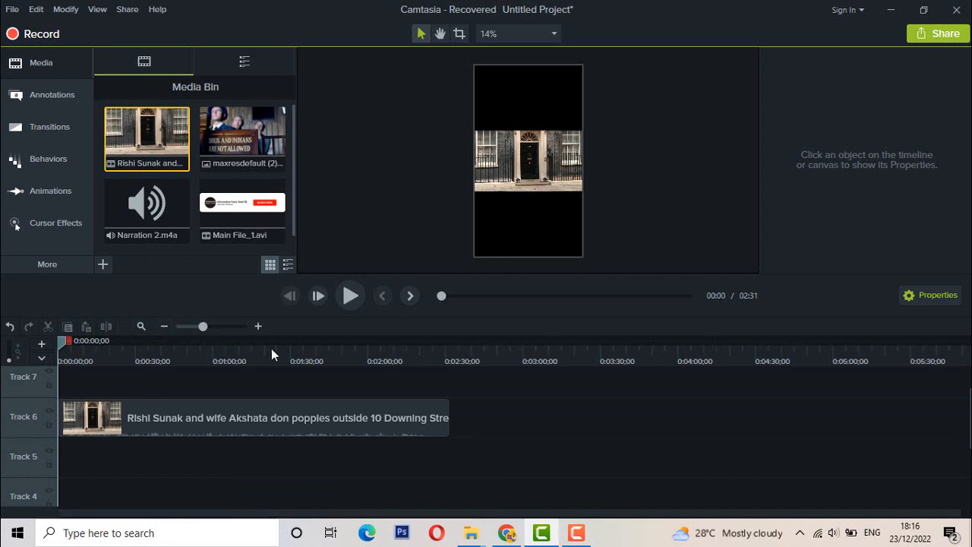
click(433, 412)
click(444, 336)
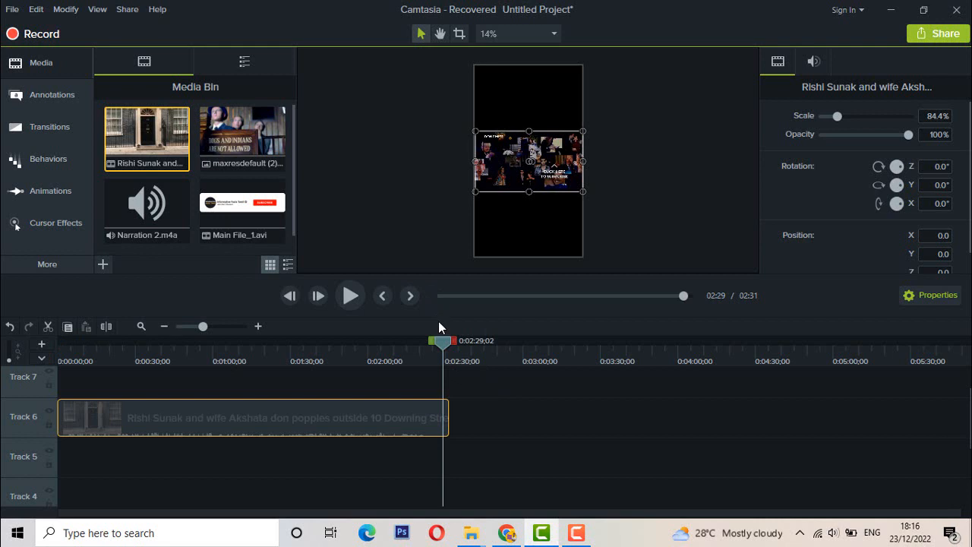
click(291, 339)
key(ctrl+Home)
click(522, 398)
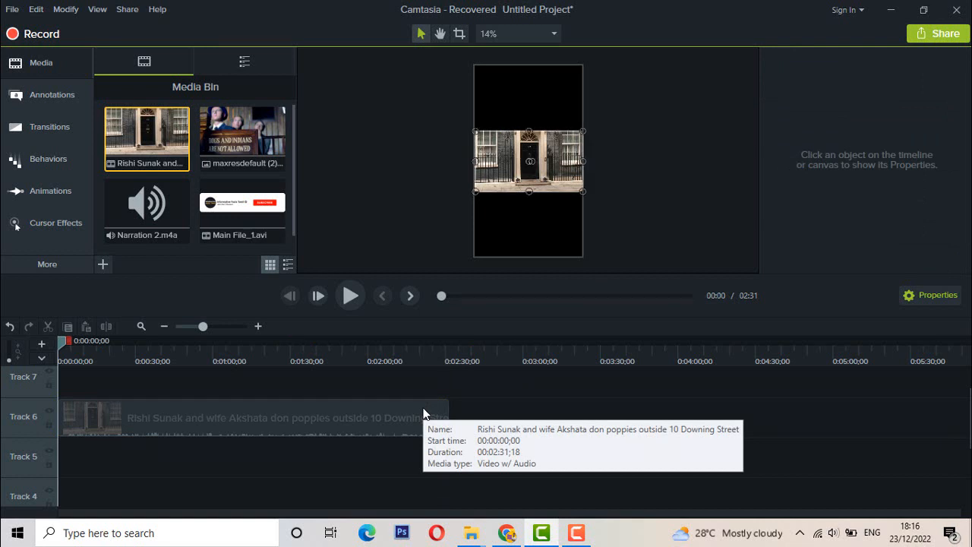
click(424, 414)
click(515, 410)
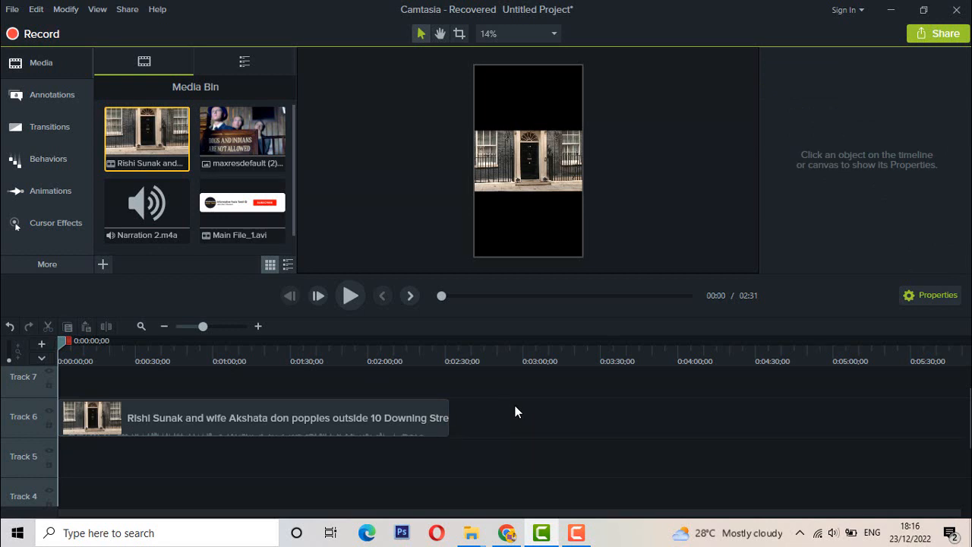
- Apply the Clip Speed visual effect to the video on Track 6
click(288, 420)
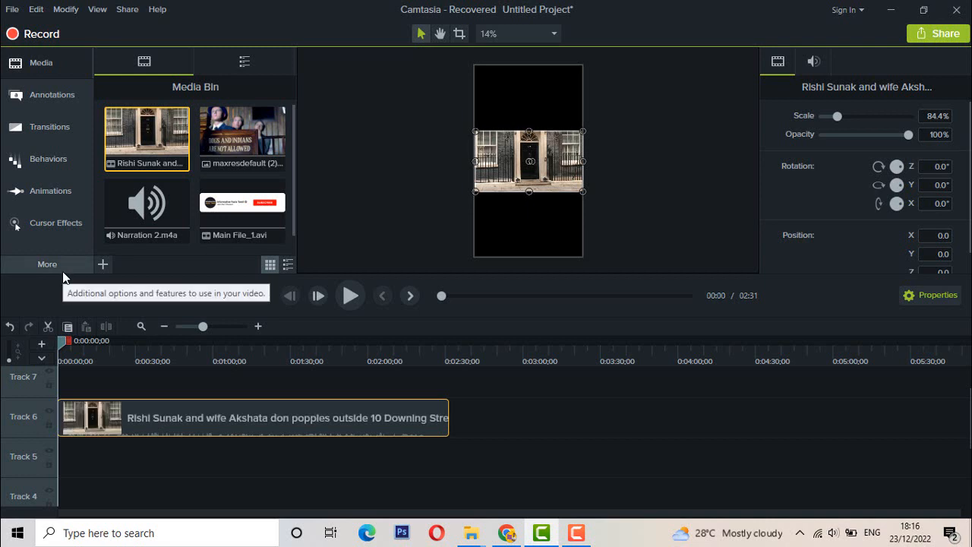
click(40, 259)
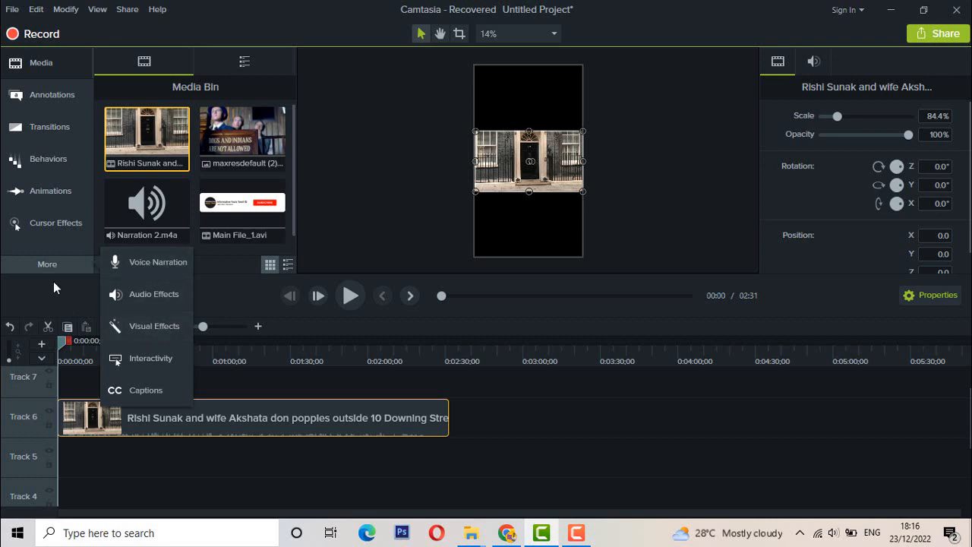
click(145, 323)
scroll(216, 267, down, 2)
scroll(114, 95, up, 2)
scroll(205, 100, down, 1)
scroll(199, 89, up, 1)
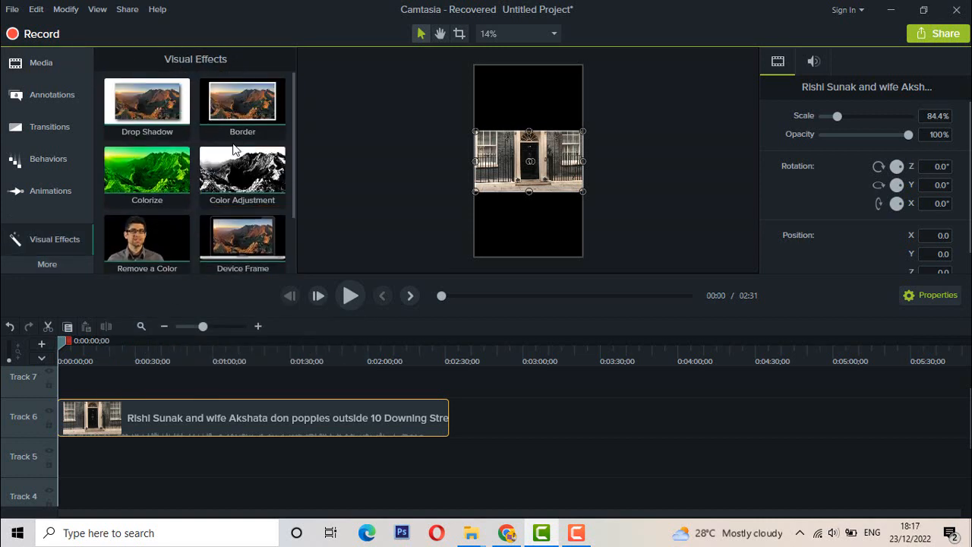
scroll(231, 140, down, 1)
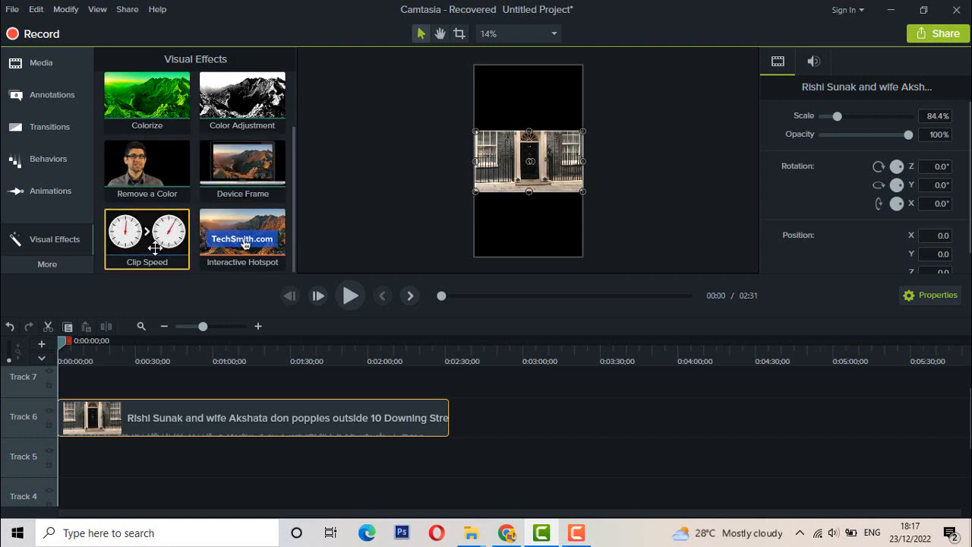
drag(144, 250, 125, 412)
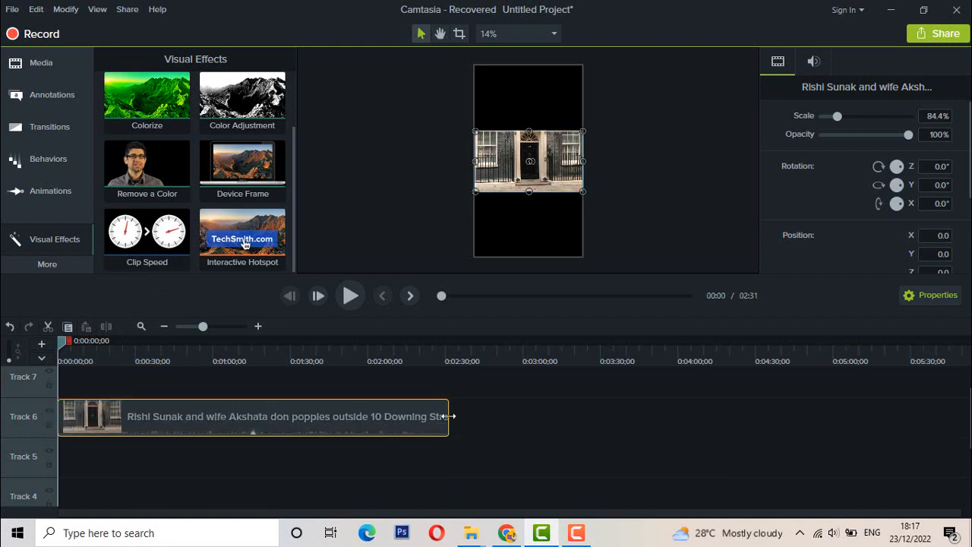
- Speed the clip up to 2.52x so that it lasts 1 minute and 2 frames
click(253, 436)
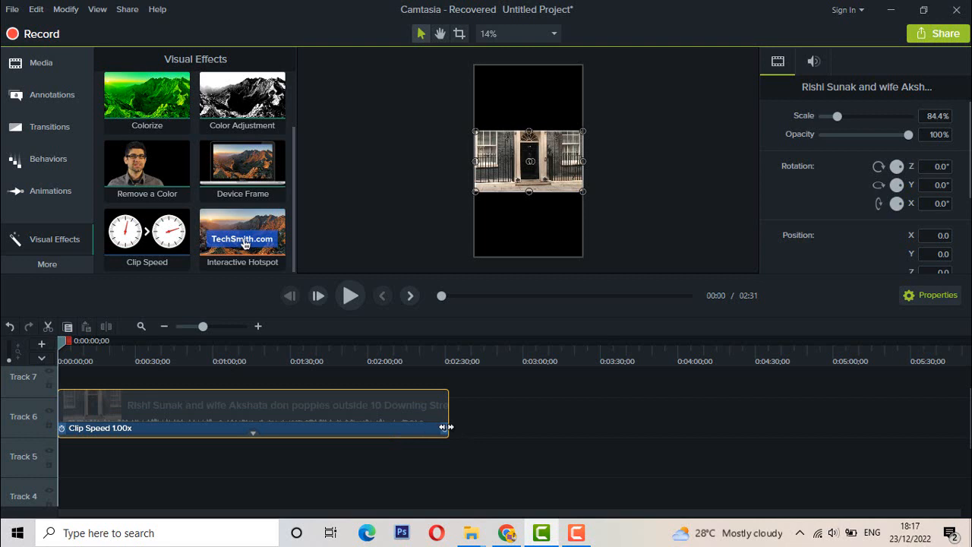
drag(445, 427, 228, 428)
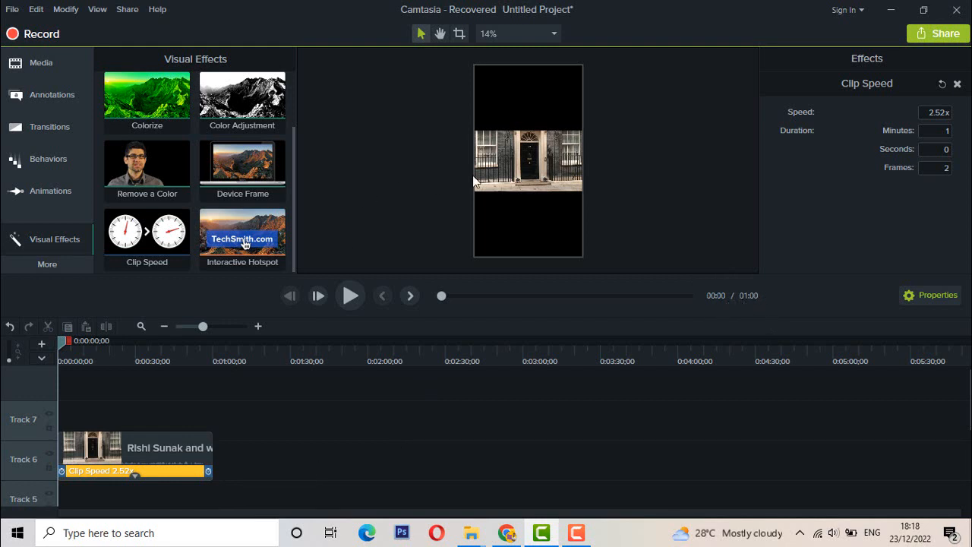
click(501, 170)
click(384, 204)
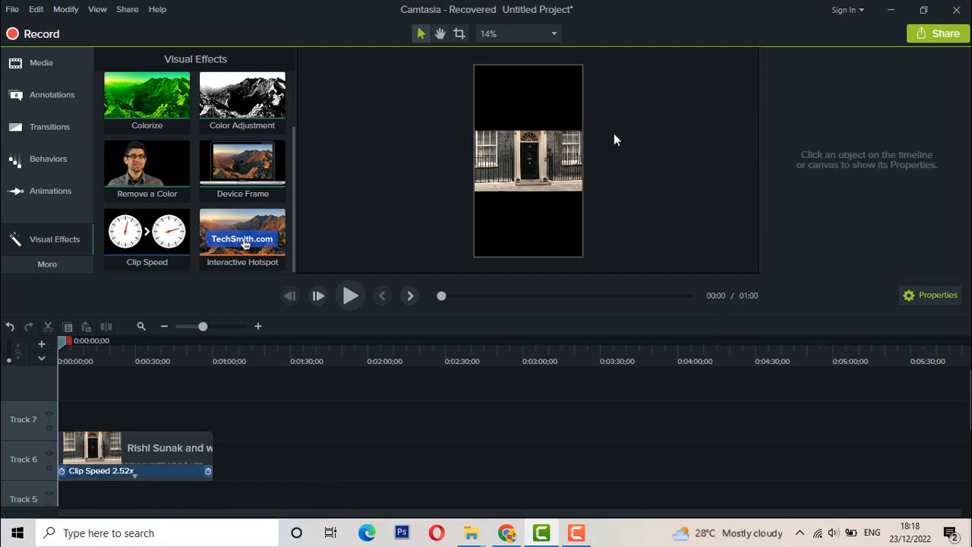
- Mute the sped-up video on Track 6 by lowering its audio gain to the minimum
click(550, 156)
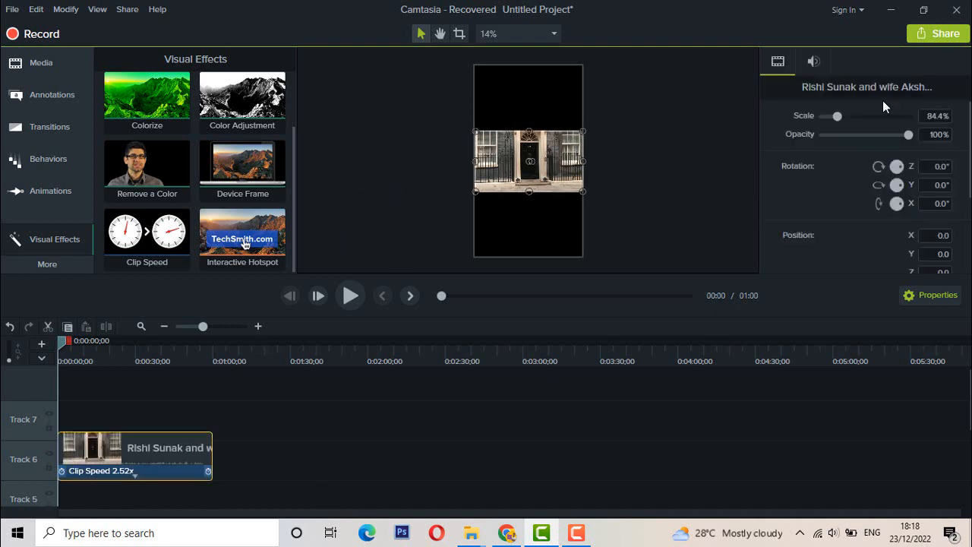
click(299, 400)
click(179, 450)
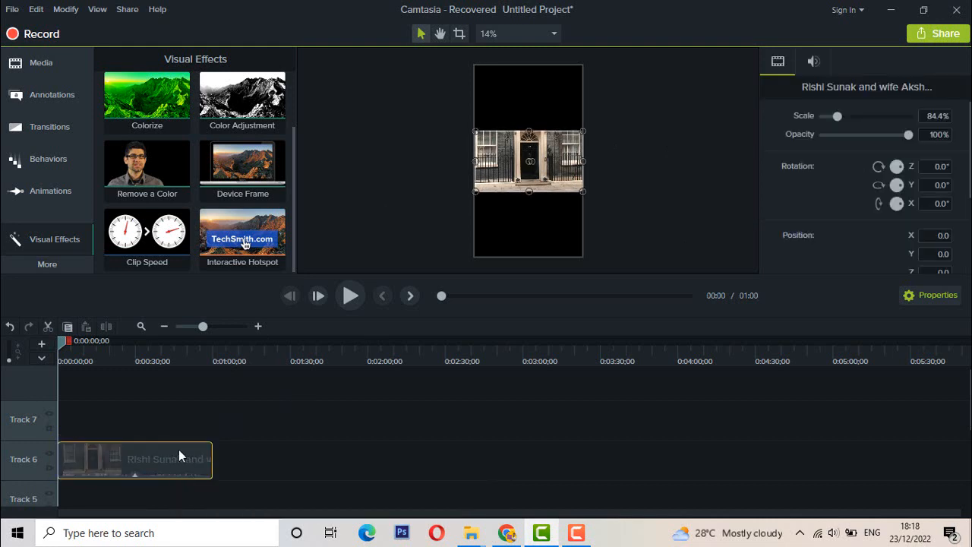
click(815, 60)
click(849, 116)
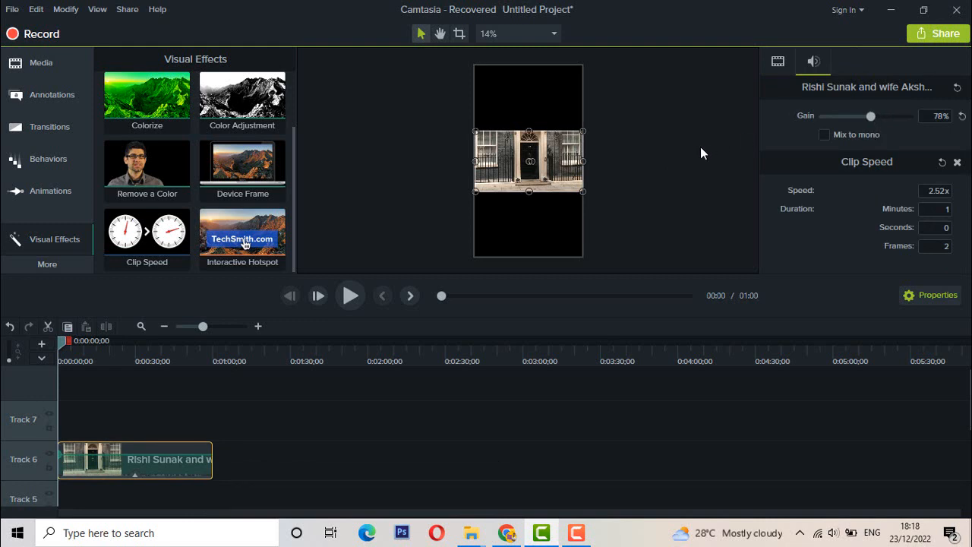
drag(871, 115, 808, 120)
click(670, 188)
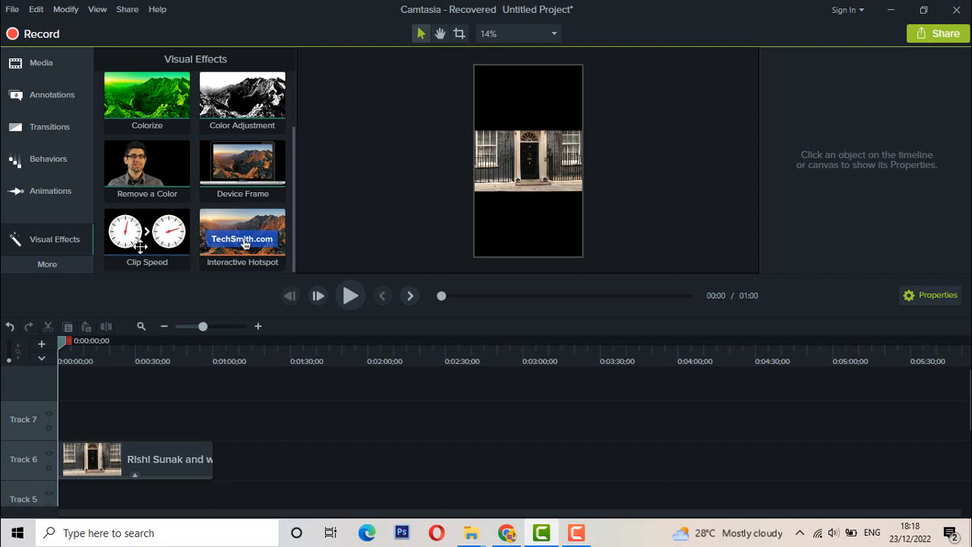
click(42, 267)
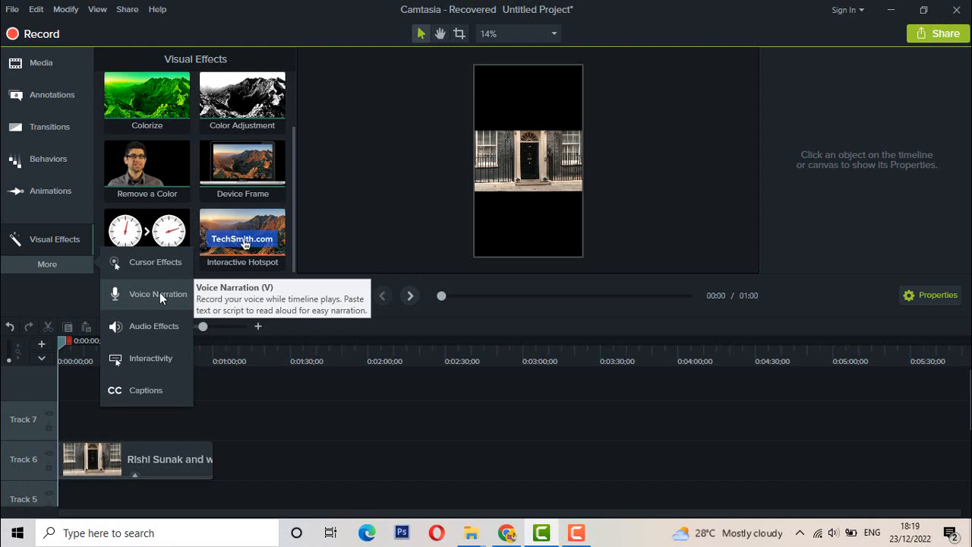
click(54, 258)
click(60, 245)
click(59, 246)
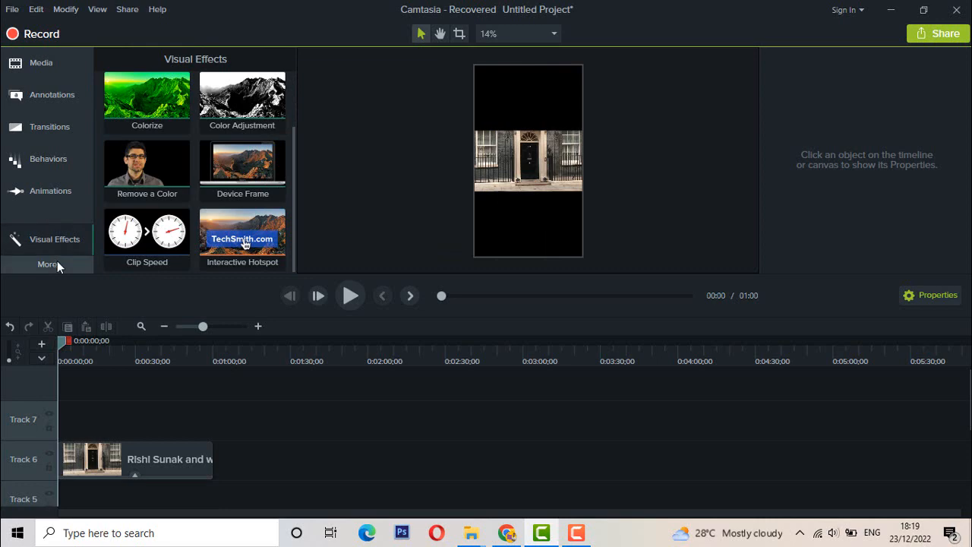
click(53, 67)
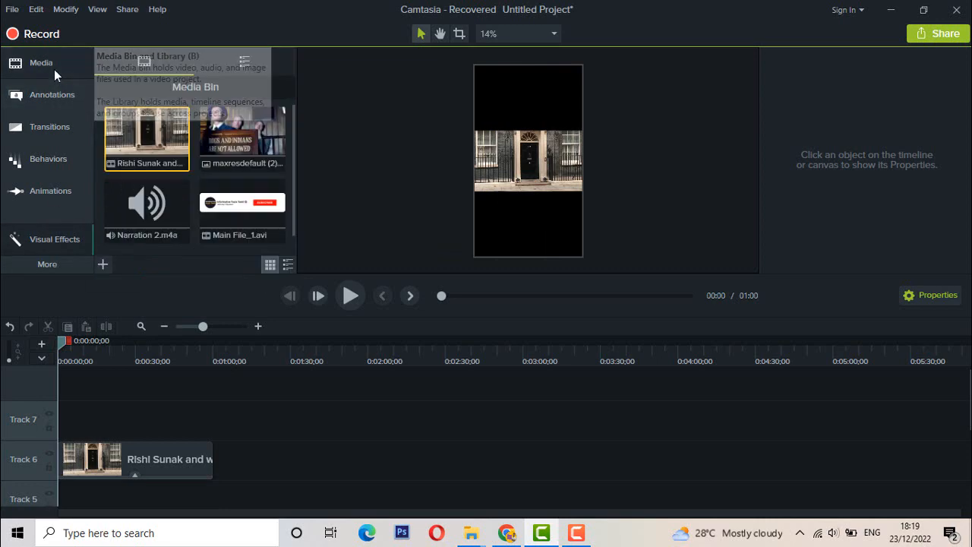
click(39, 245)
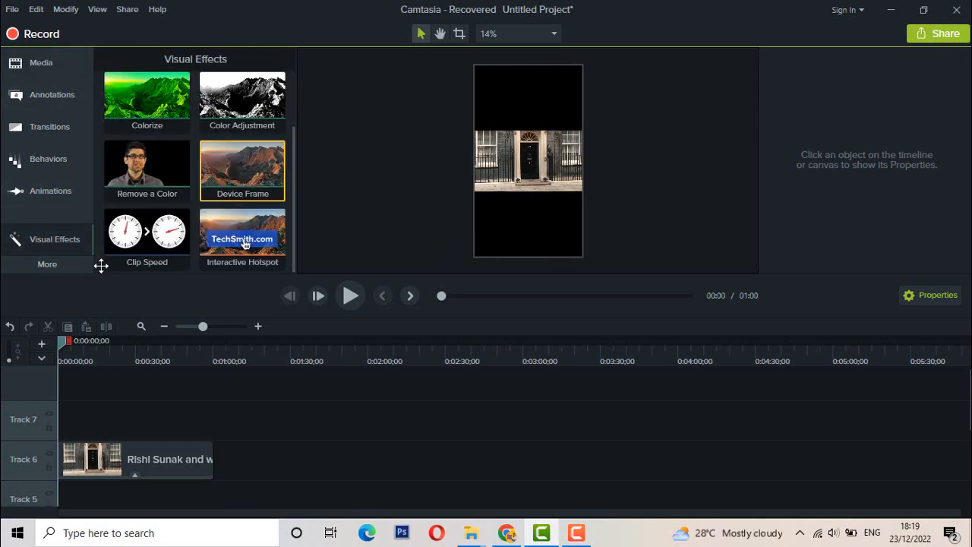
- Open the Voice Narration recording options
click(61, 265)
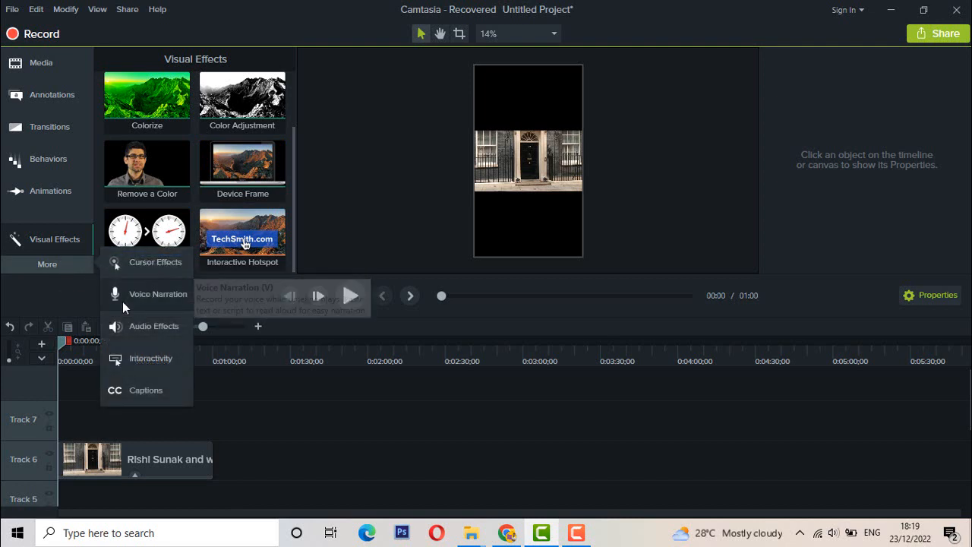
click(123, 301)
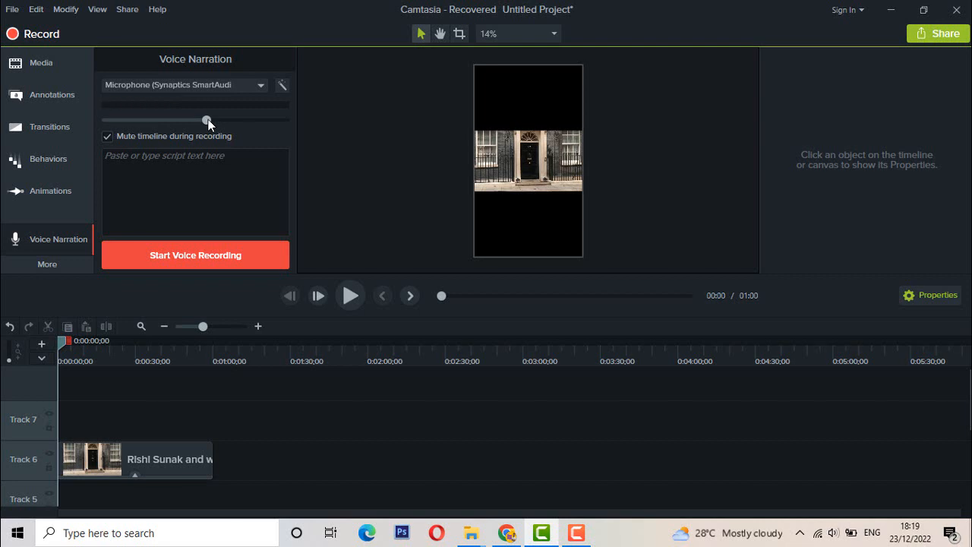
- Raise the microphone input level for the voice narration and turn off muting the timeline during recording
drag(207, 119, 251, 119)
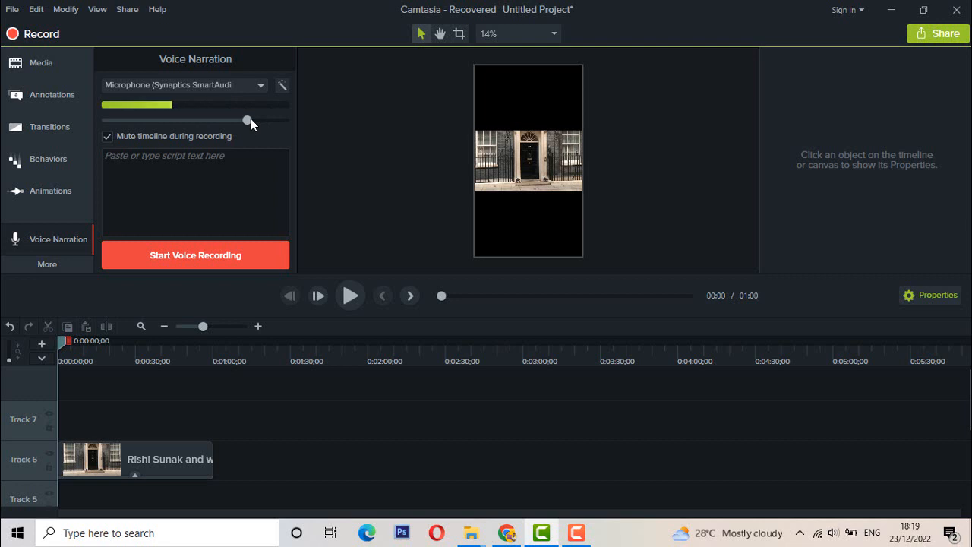
drag(251, 118, 254, 121)
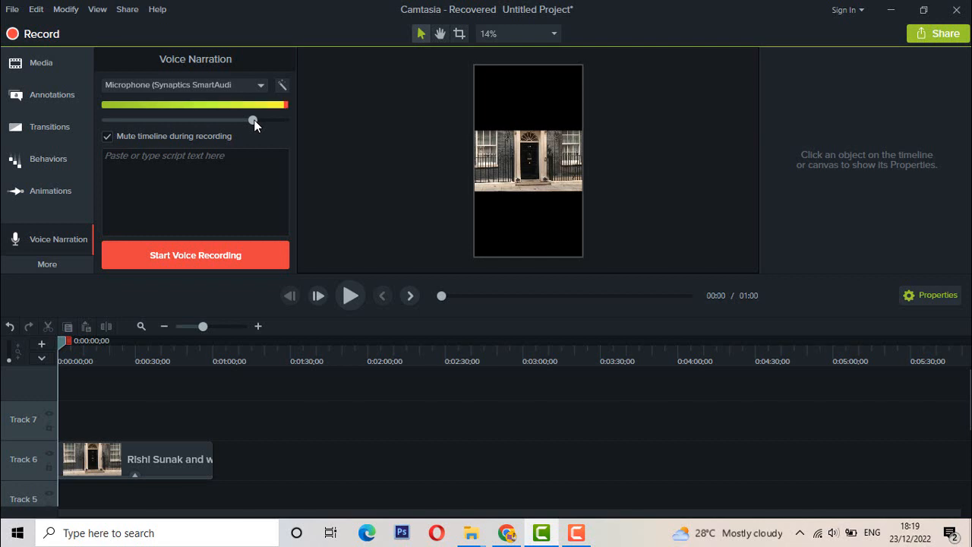
drag(253, 120, 250, 120)
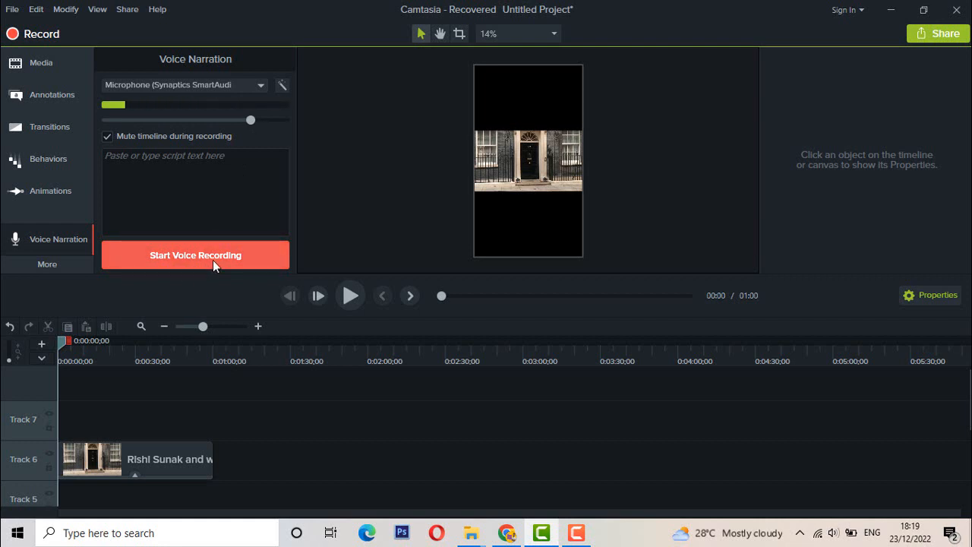
click(176, 136)
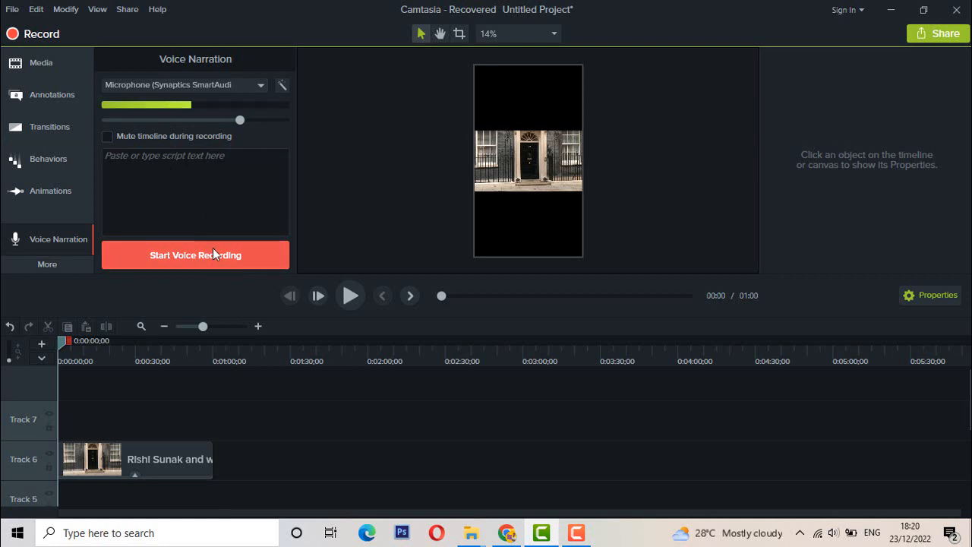
- Record a short voice narration from the start of the timeline and save it as an m4a file under the suggested name
click(139, 263)
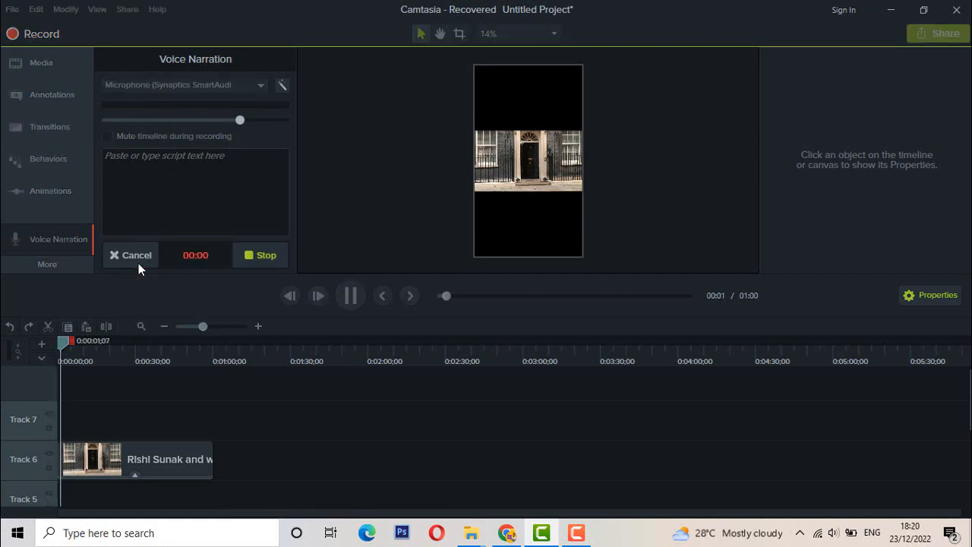
click(270, 254)
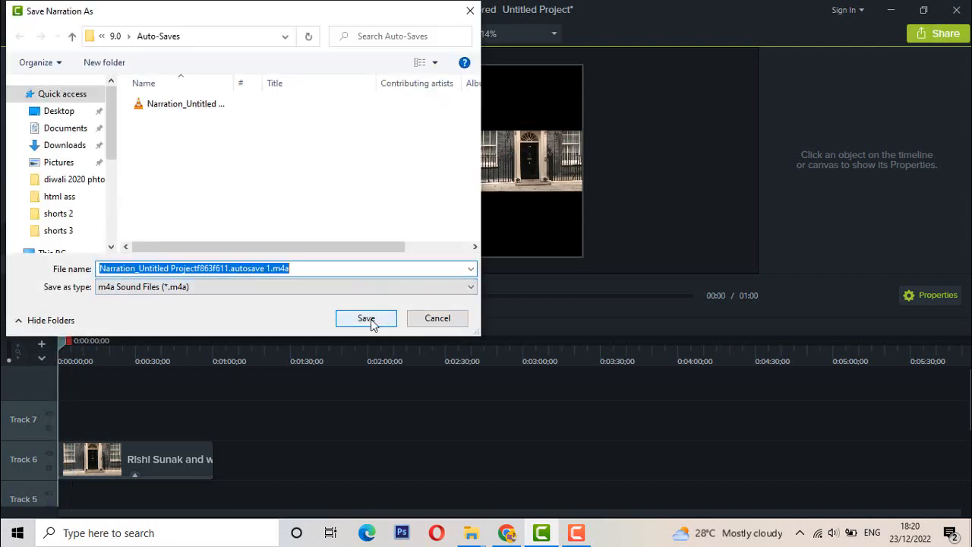
click(367, 318)
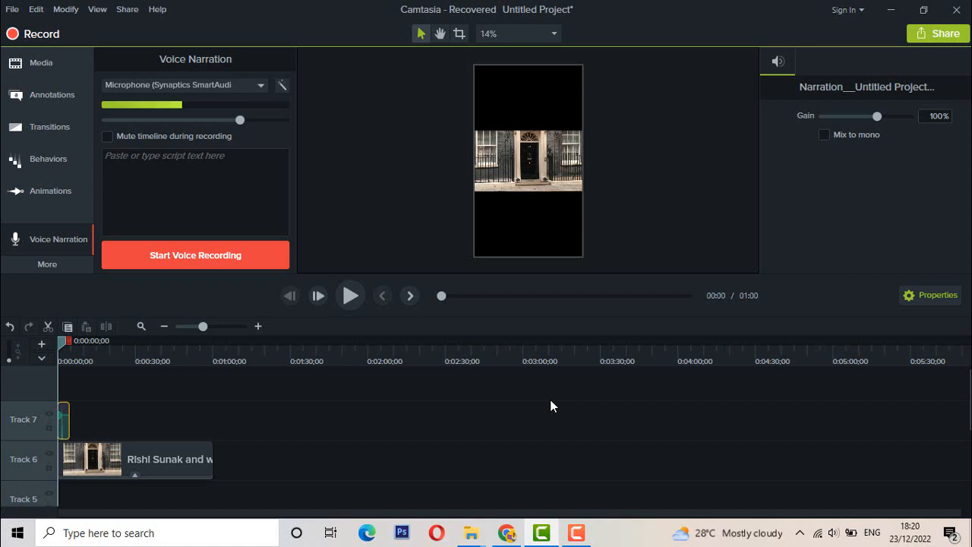
- Set the audio gain of the narration clip on Track 7 to 40%
click(85, 419)
click(65, 420)
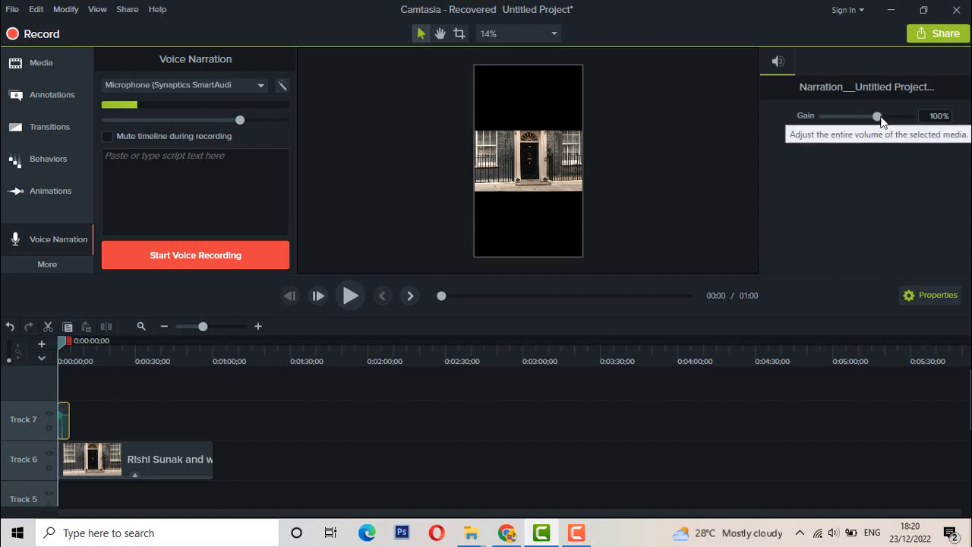
drag(877, 117, 939, 115)
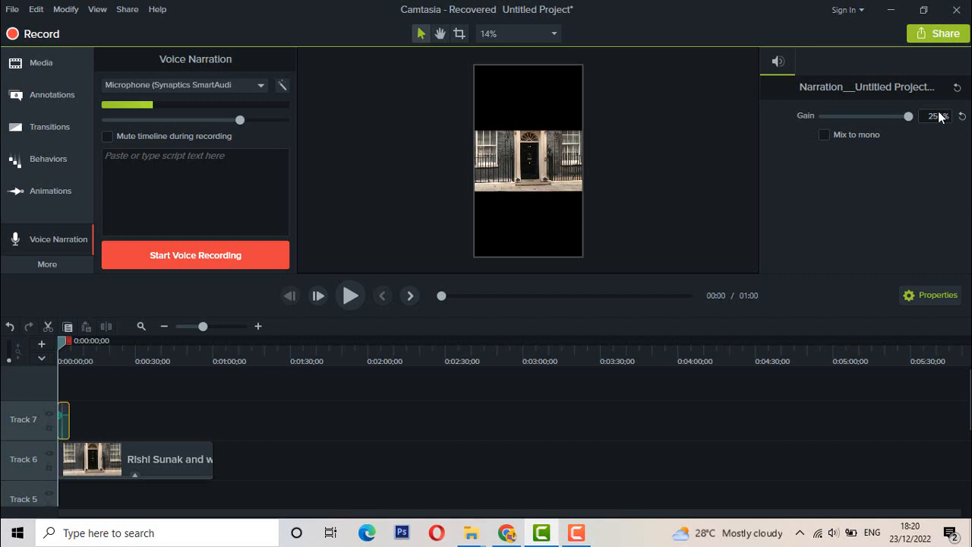
drag(903, 116, 861, 122)
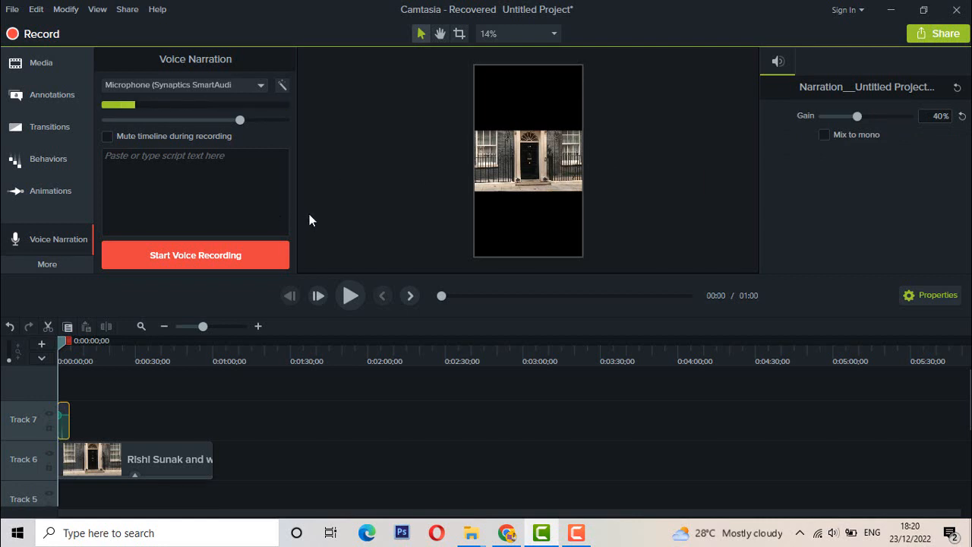
click(65, 66)
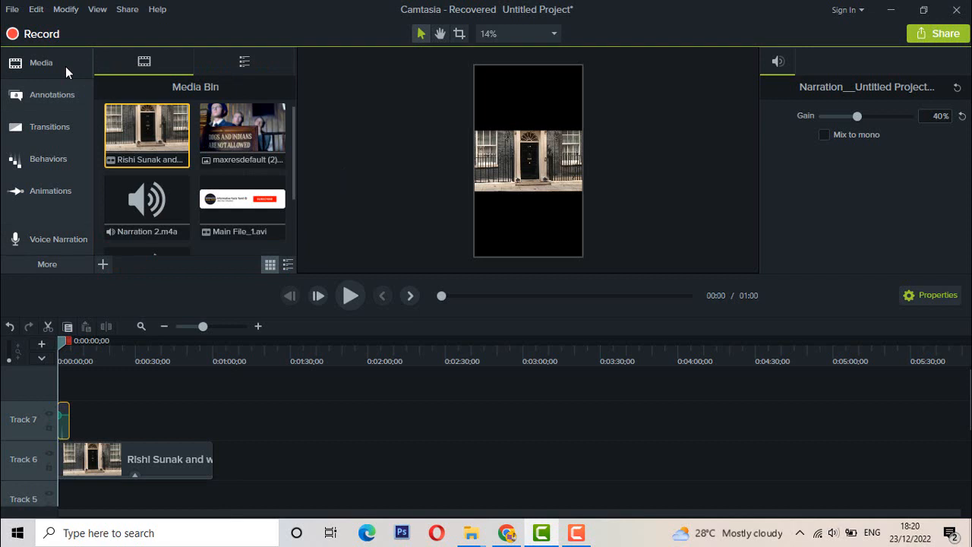
click(347, 191)
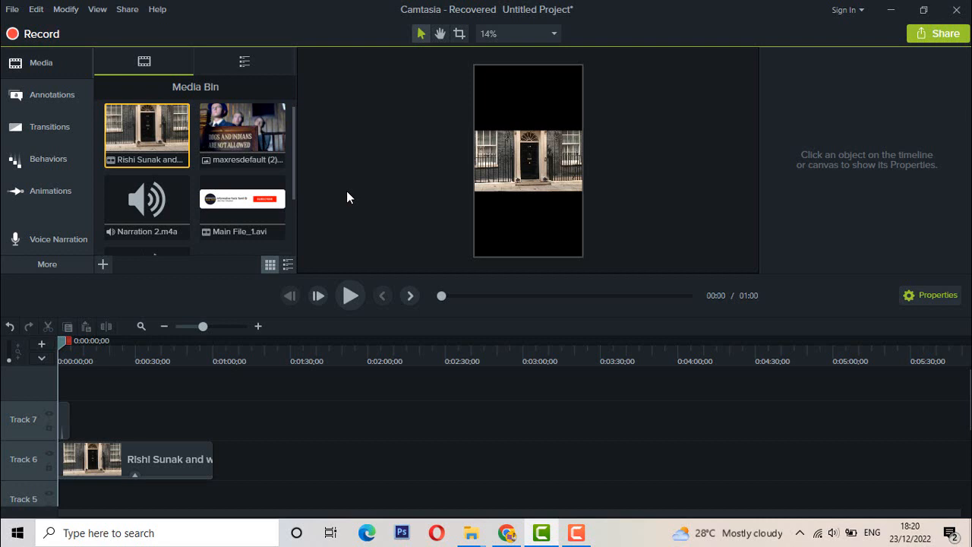
click(136, 210)
click(166, 154)
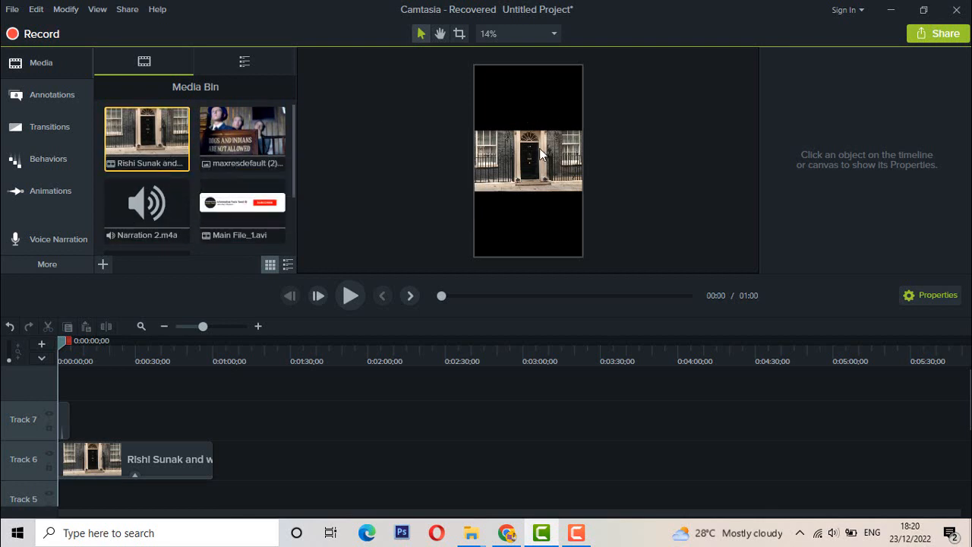
scroll(228, 171, down, 1)
scroll(220, 163, up, 1)
- Add a white text rectangle callout on Track 8 and stretch it across the frame width just above the video image
click(47, 95)
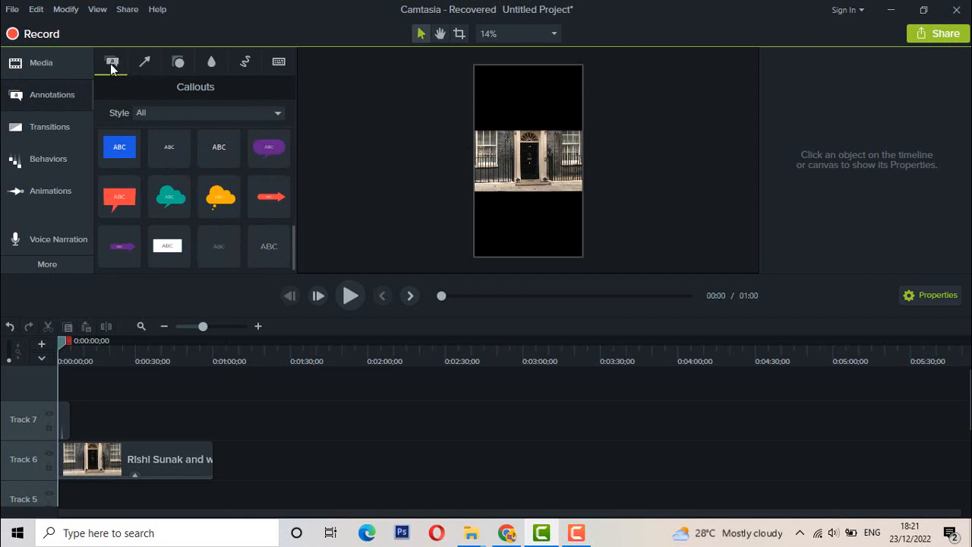
drag(162, 249, 76, 384)
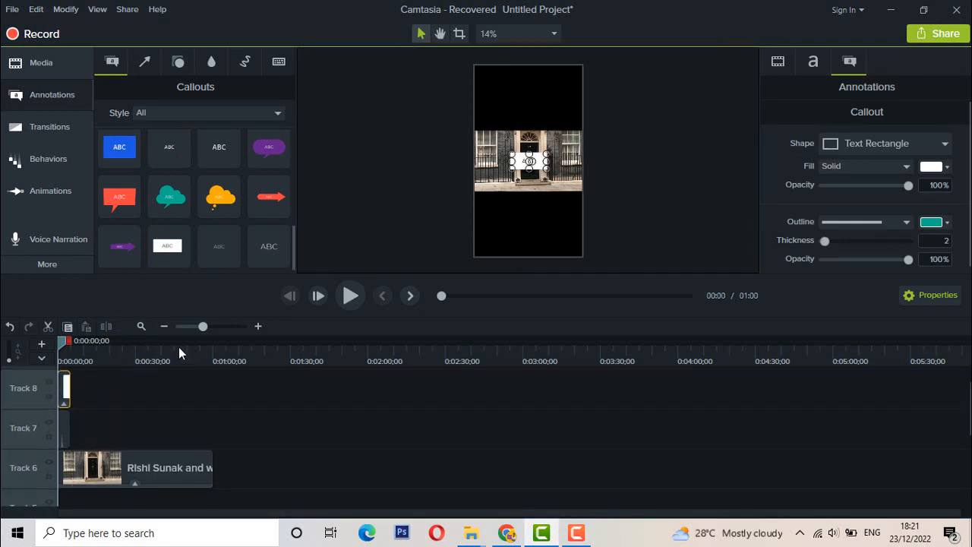
drag(532, 161, 473, 122)
drag(547, 122, 528, 107)
click(464, 133)
- Replace the callout's text with "tamil facts" and enlarge its font size to 178
click(538, 123)
double_click(540, 120)
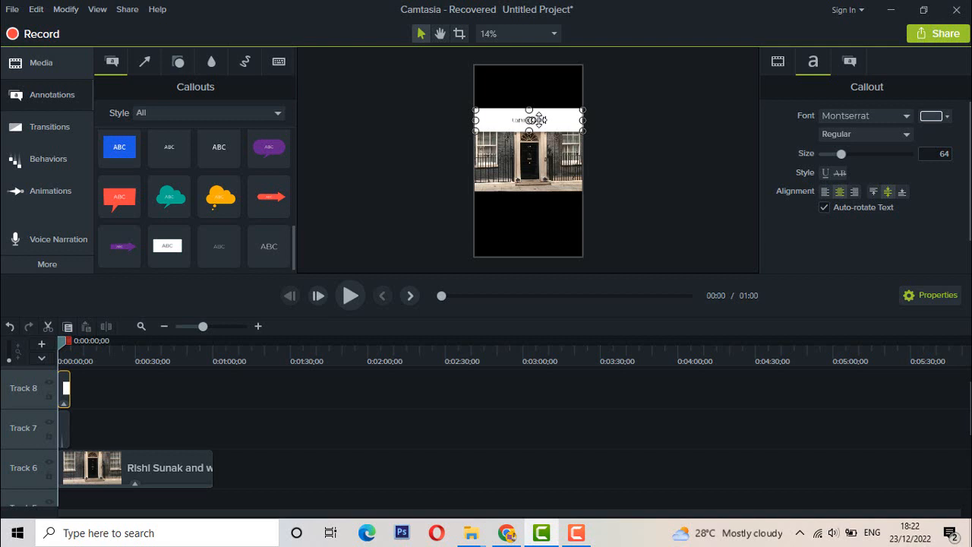
click(646, 135)
click(538, 120)
drag(846, 155, 876, 156)
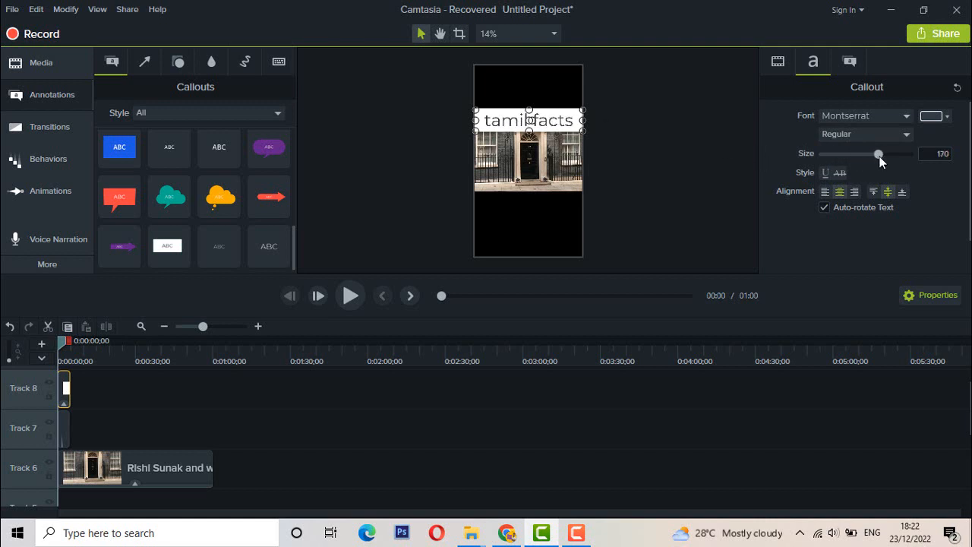
click(693, 167)
click(582, 122)
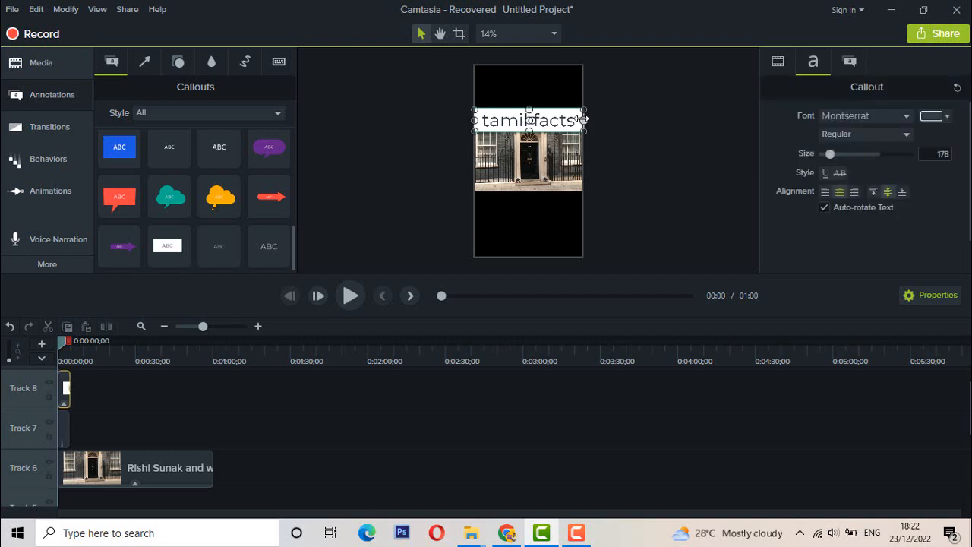
- Colour the "tamil facts" text yellow and undo the small shift of the callout
click(943, 120)
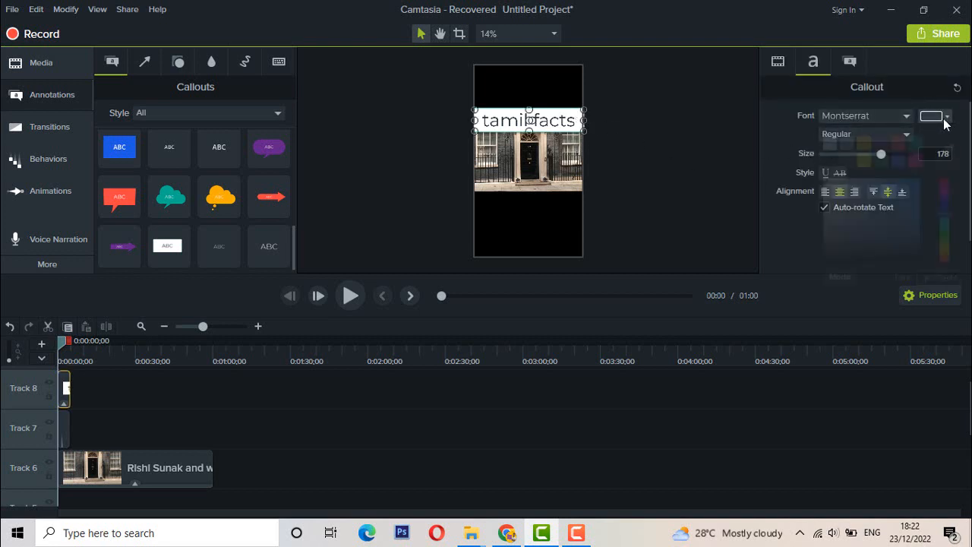
click(865, 162)
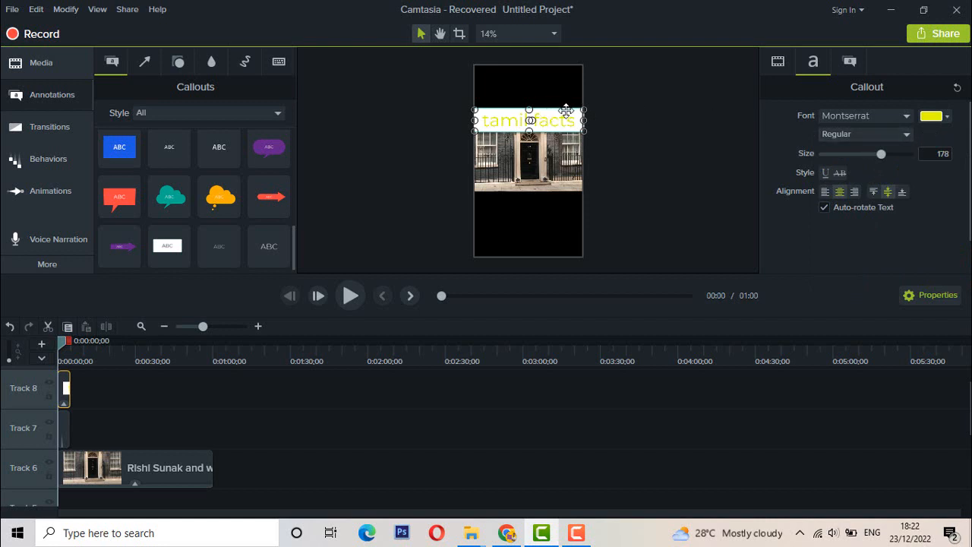
drag(559, 119, 555, 127)
key(ctrl+z)
- Fill the "tamil facts" callout's background with solid yellow
click(850, 61)
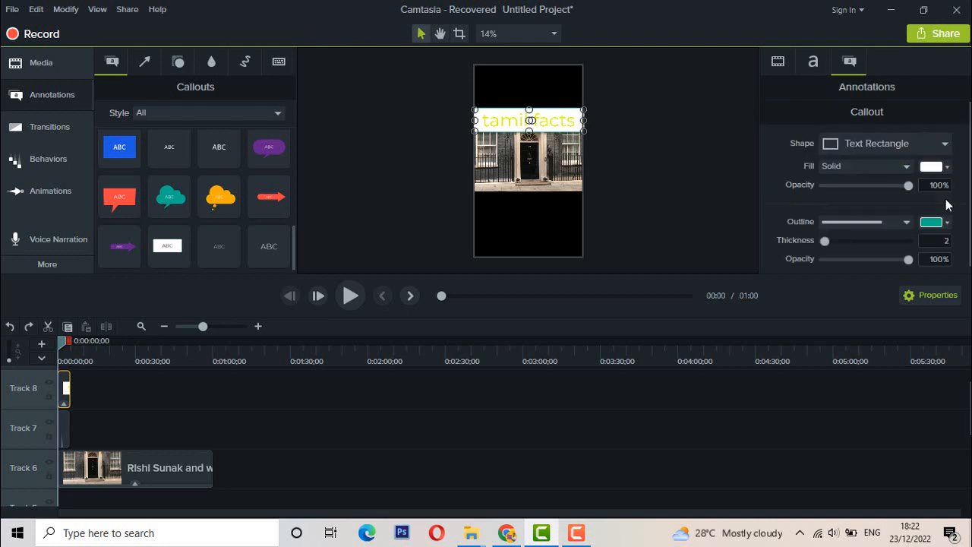
click(814, 67)
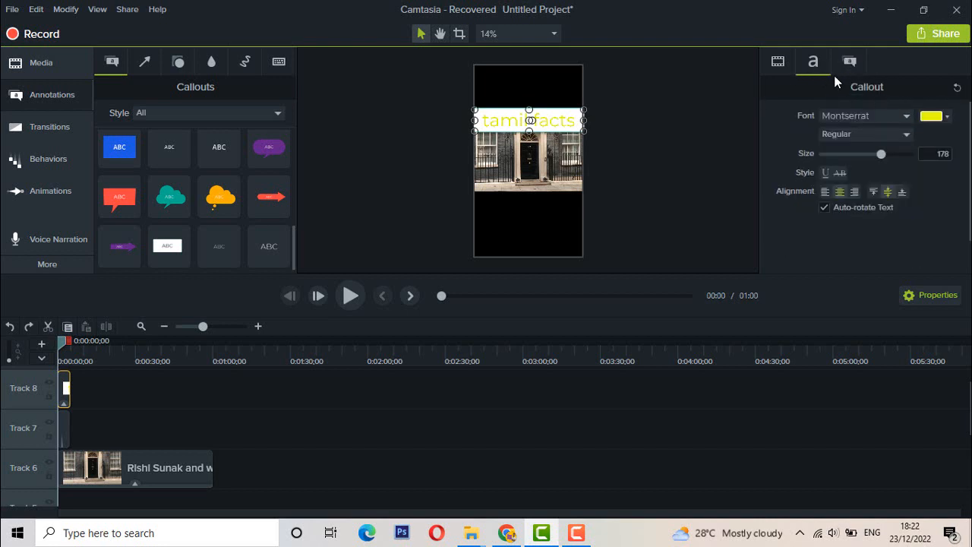
click(849, 64)
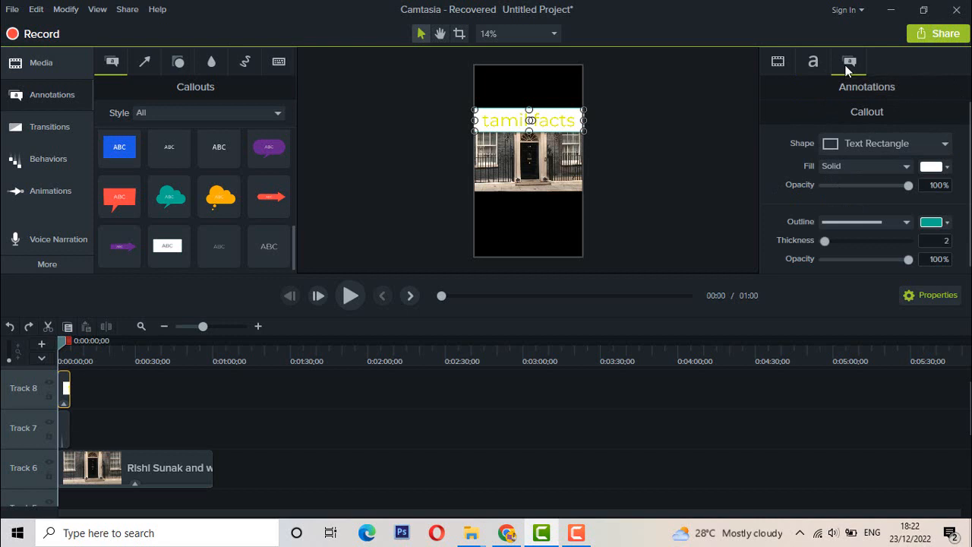
click(933, 168)
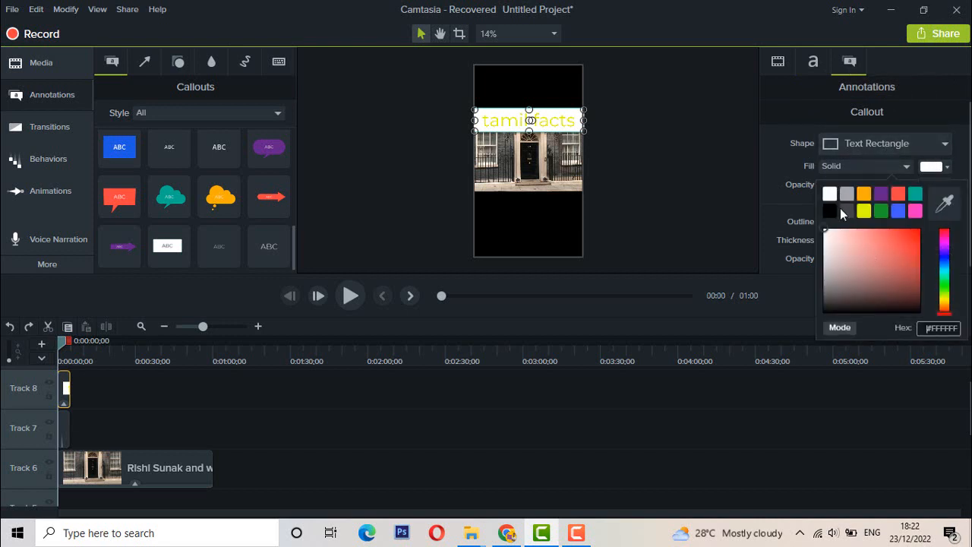
click(865, 210)
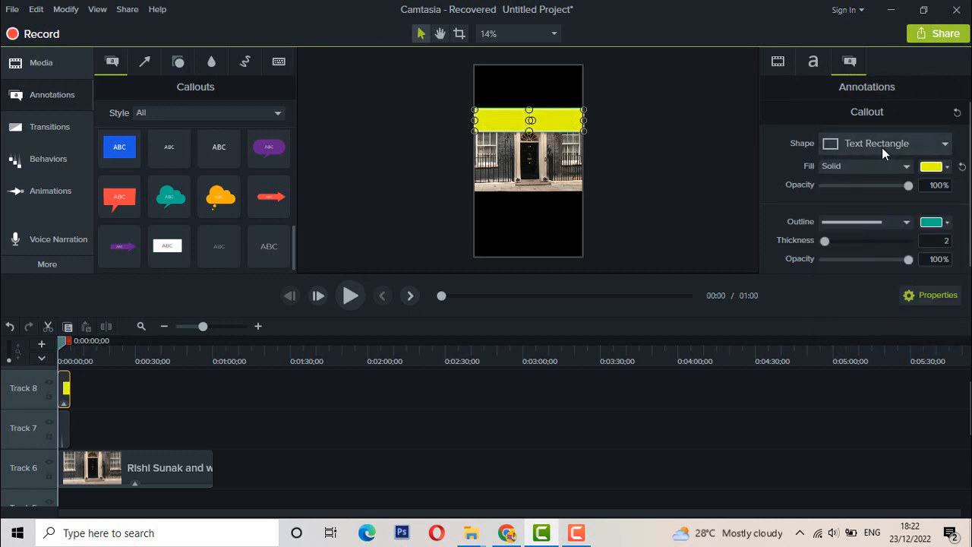
- Change the "tamil facts" callout's fill to orange and its text colour to black
click(936, 167)
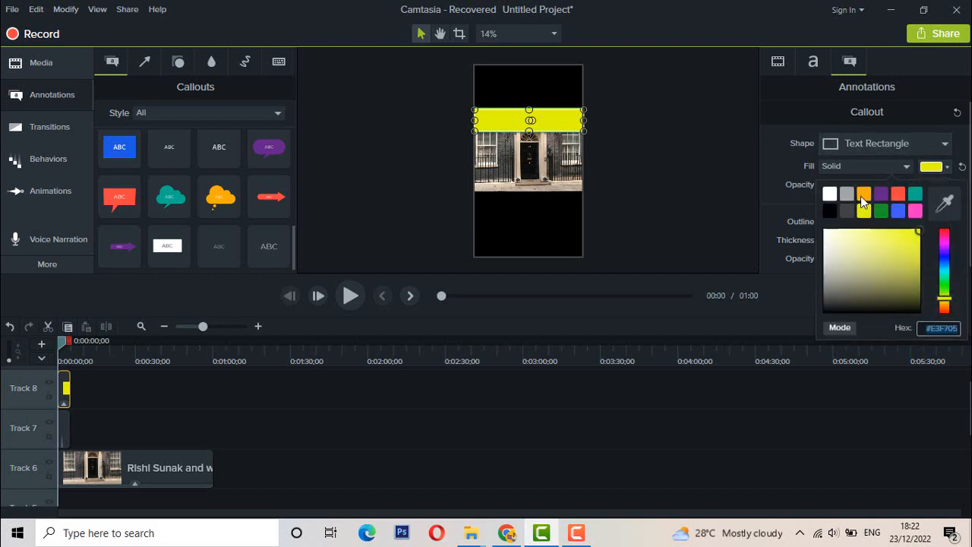
click(863, 199)
click(812, 61)
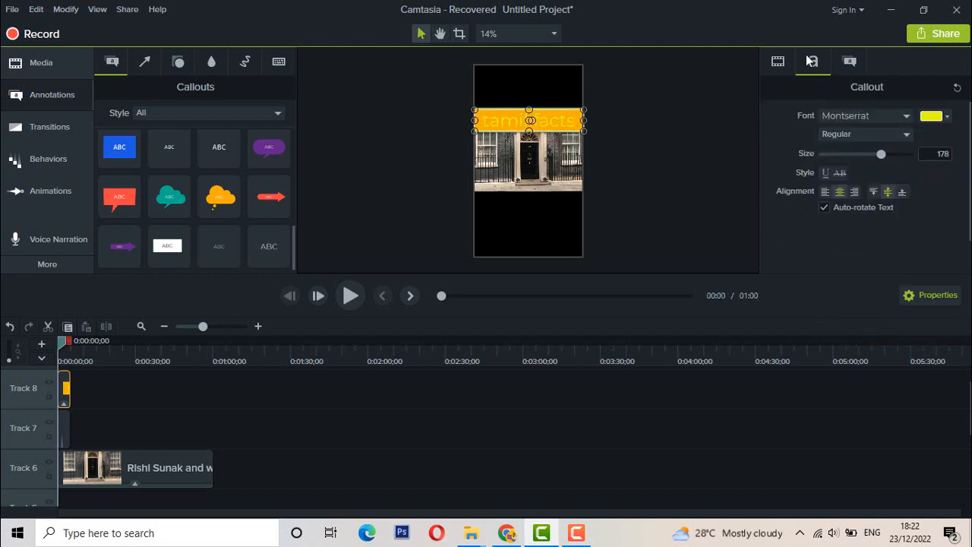
click(933, 116)
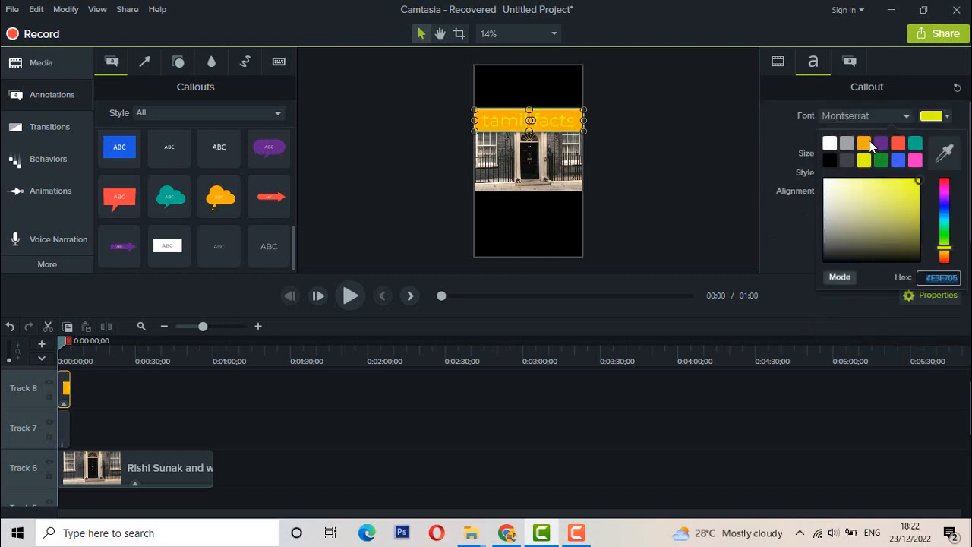
click(829, 162)
click(931, 114)
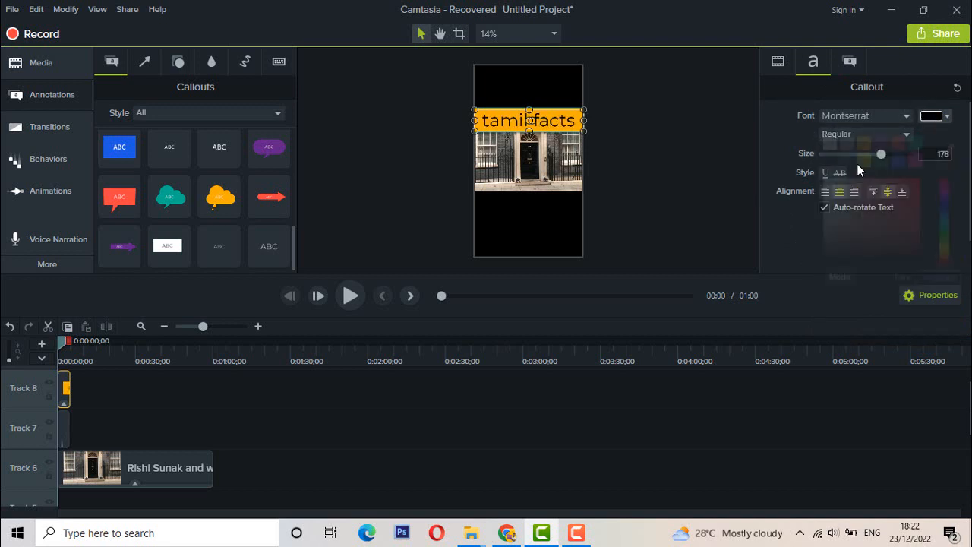
click(827, 160)
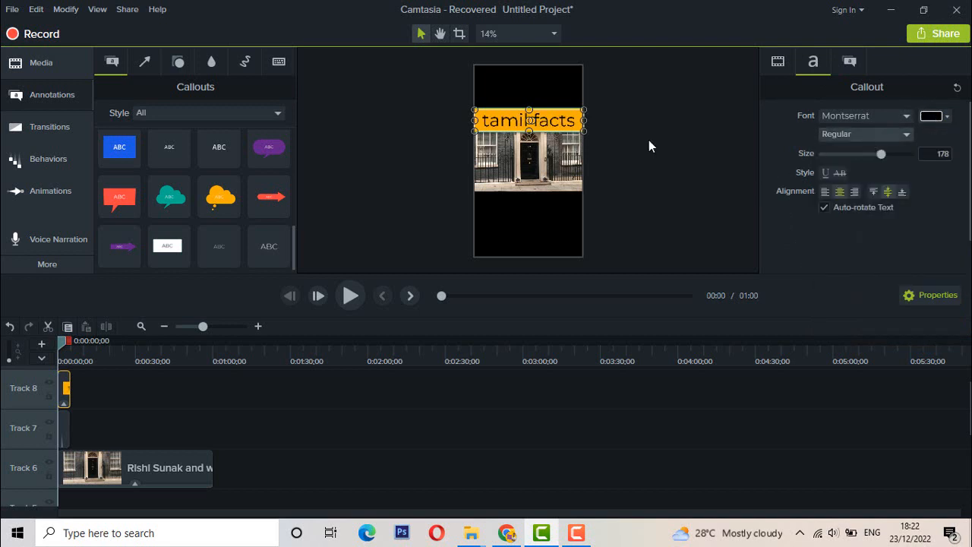
- Set the "tamil facts" text to the Bold Italic font style
click(598, 140)
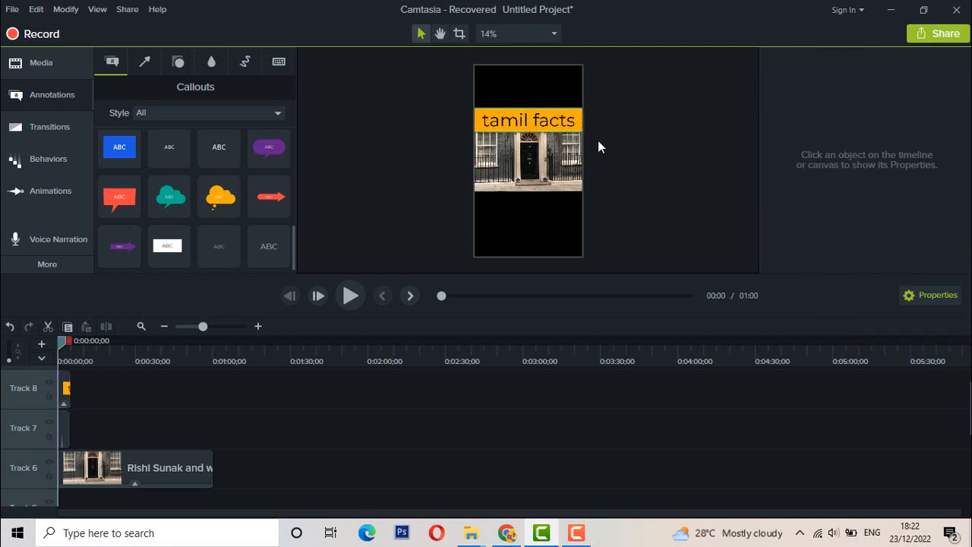
click(534, 120)
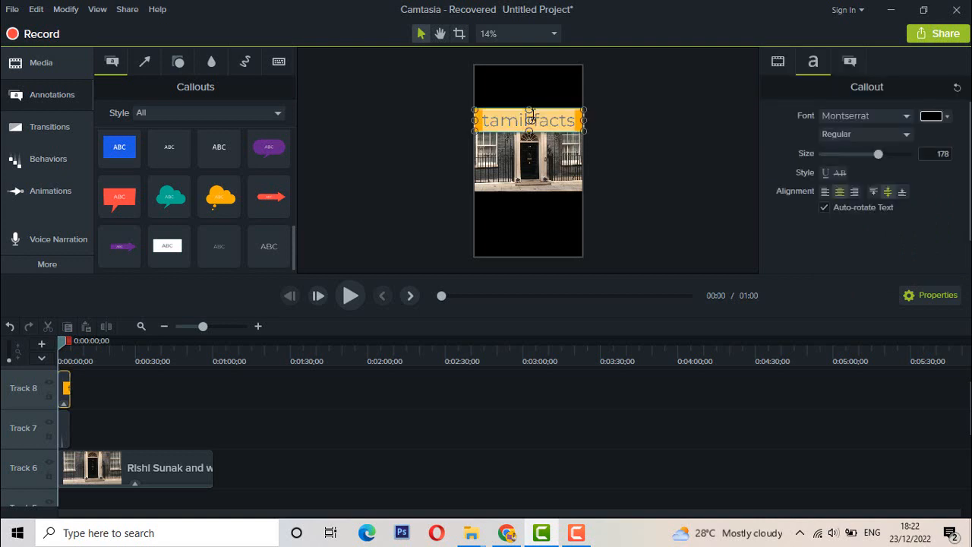
click(873, 136)
click(872, 195)
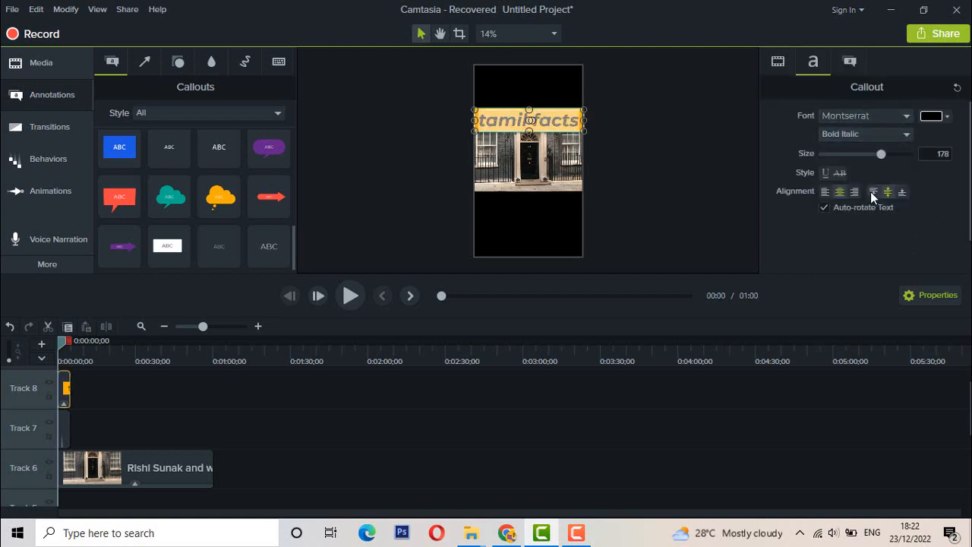
click(628, 172)
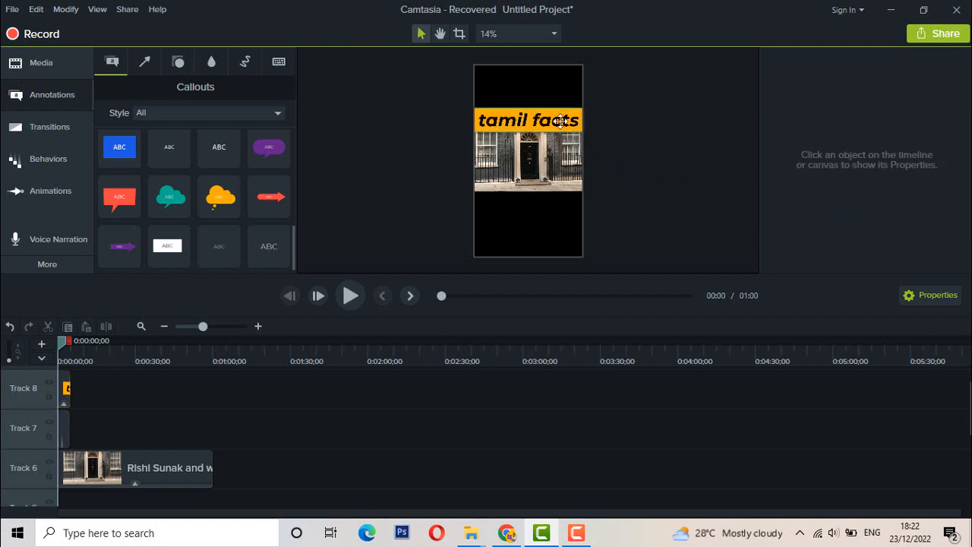
- Fit the "tamil facts" callout to the full canvas width and set its font size to 156
click(582, 129)
ctrl+click(583, 135)
click(582, 129)
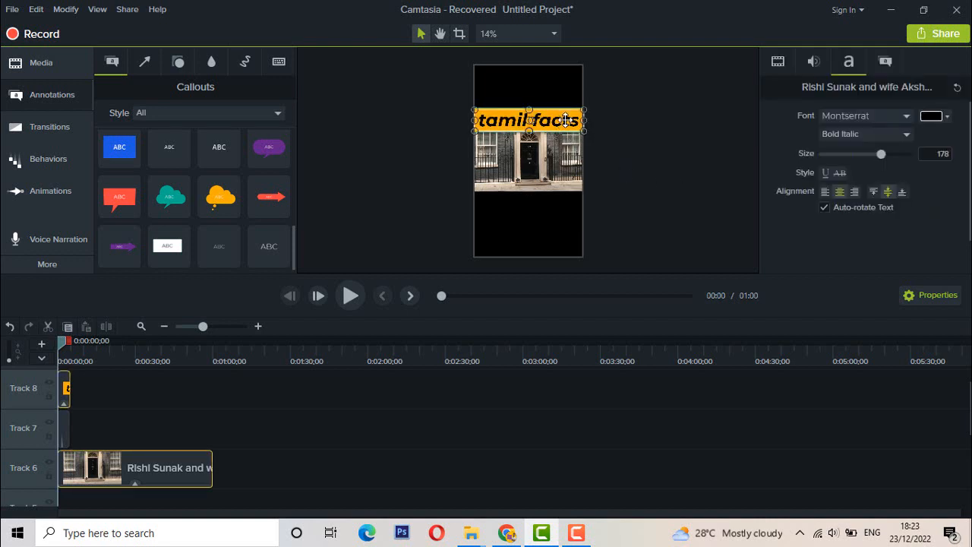
drag(582, 130, 554, 120)
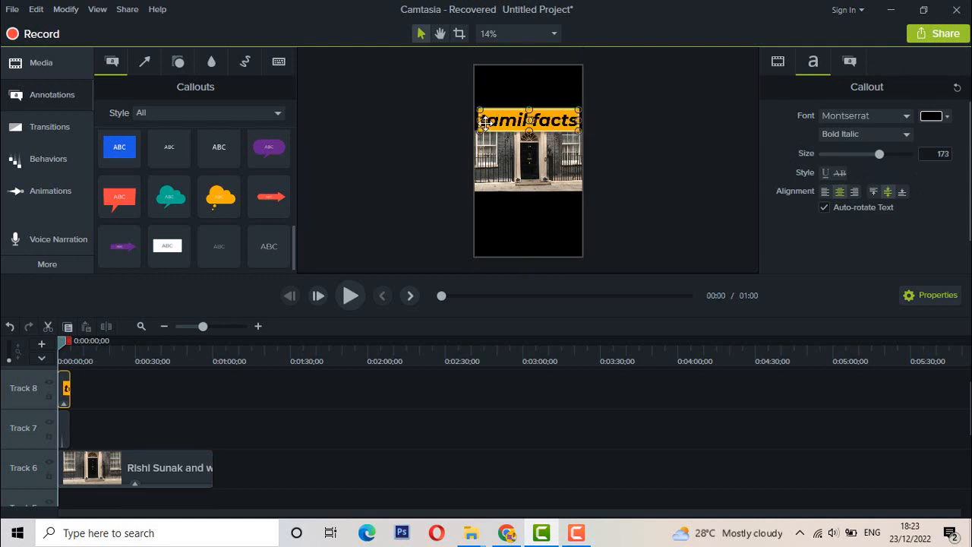
drag(480, 121, 476, 120)
drag(578, 120, 583, 119)
click(584, 122)
click(554, 117)
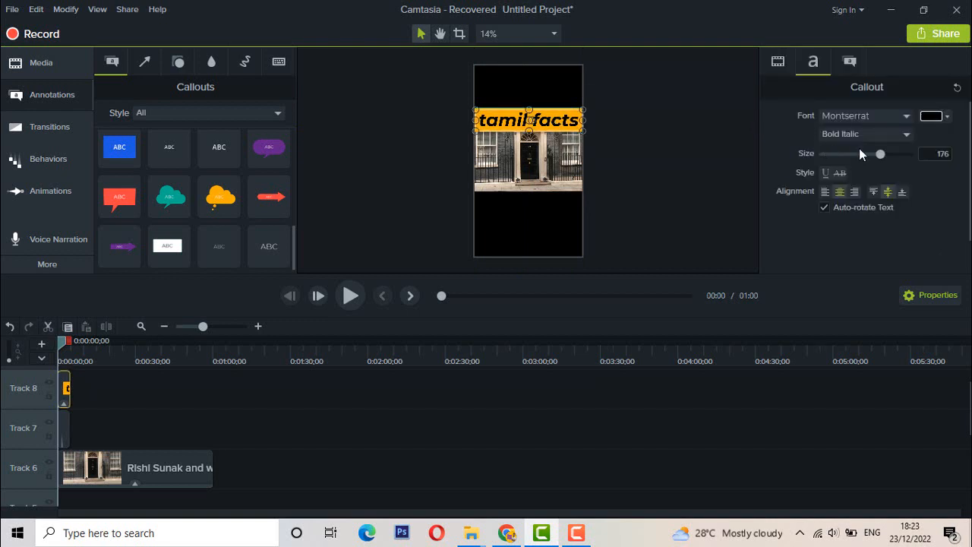
drag(872, 154, 877, 151)
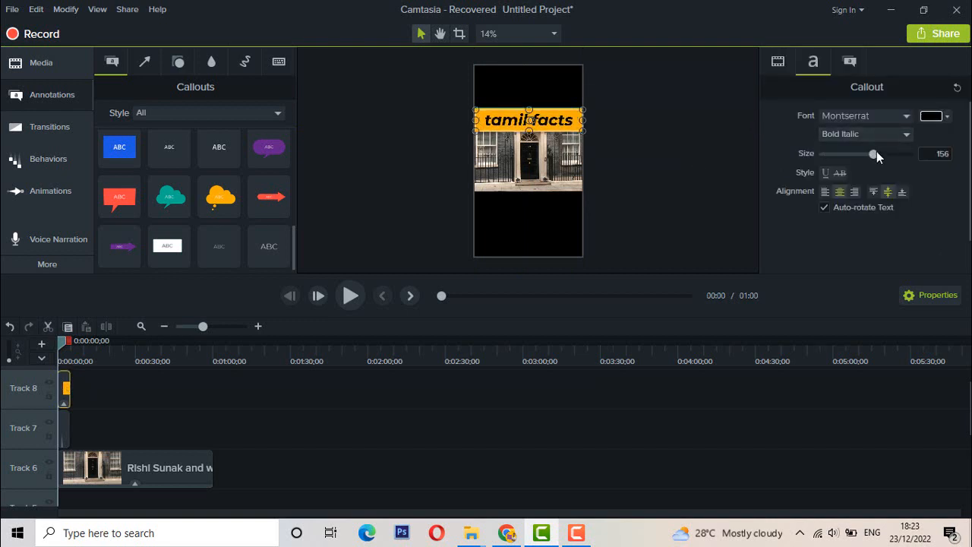
click(625, 180)
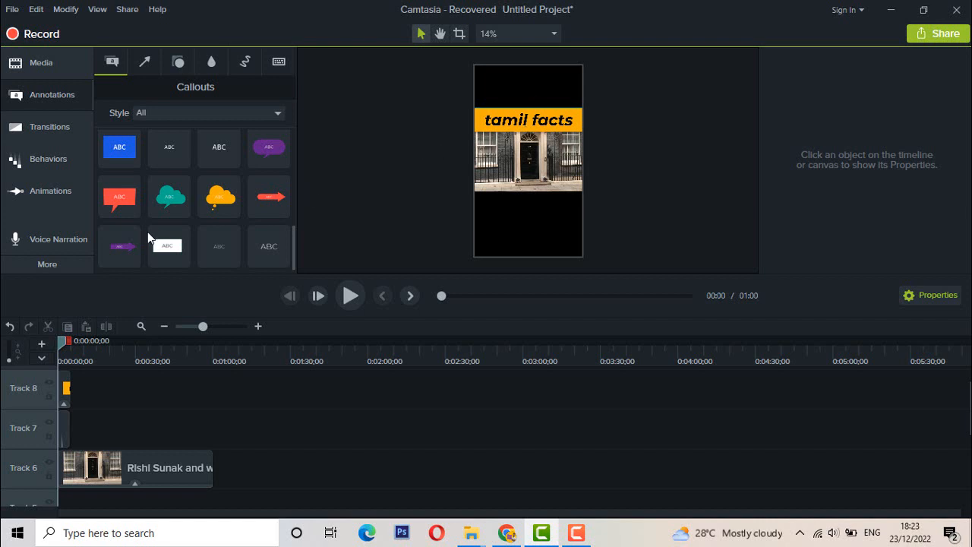
- Add a white text rectangle callout directly below the video, spanning the canvas width, and make it slightly taller
drag(173, 246, 581, 192)
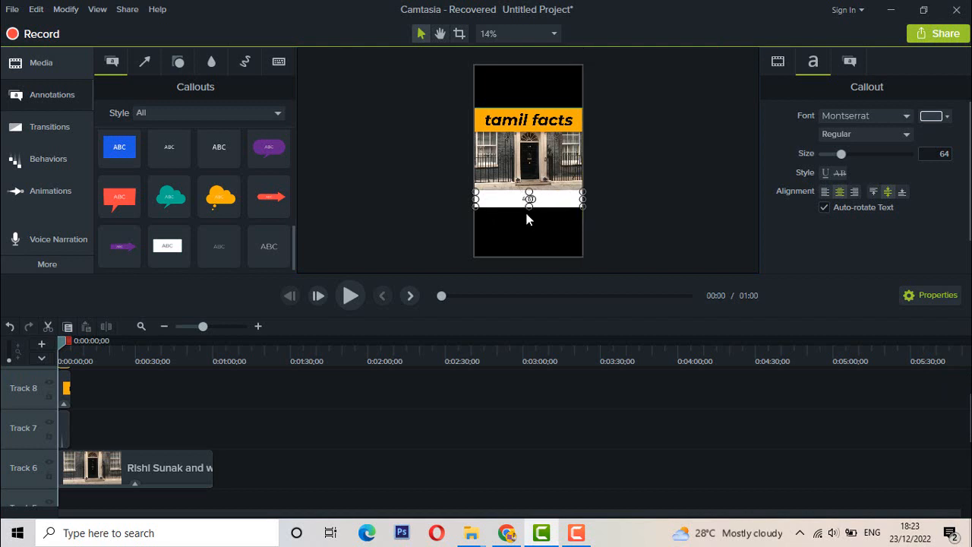
drag(529, 207, 529, 212)
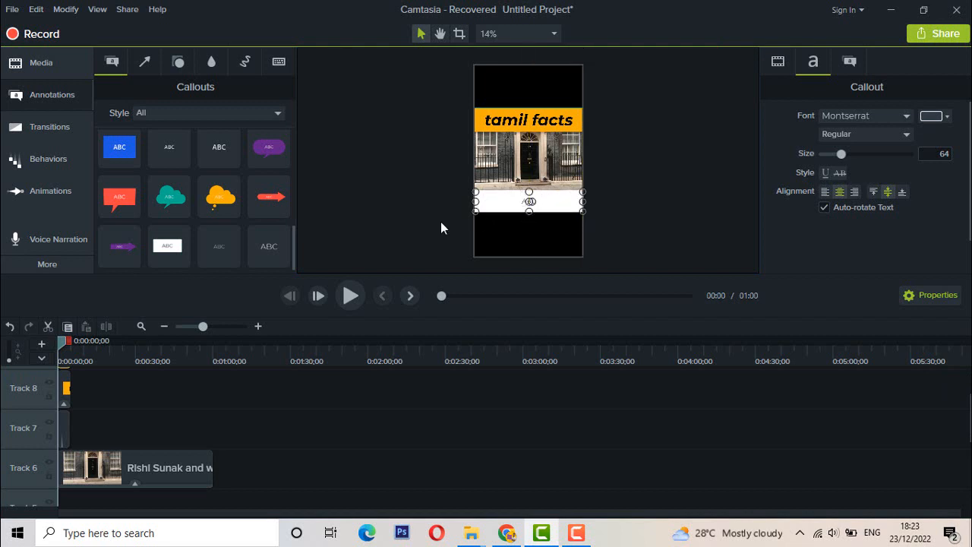
click(445, 228)
- Replace the white callout's text with "watch till end" and enlarge the font to size 137
click(528, 203)
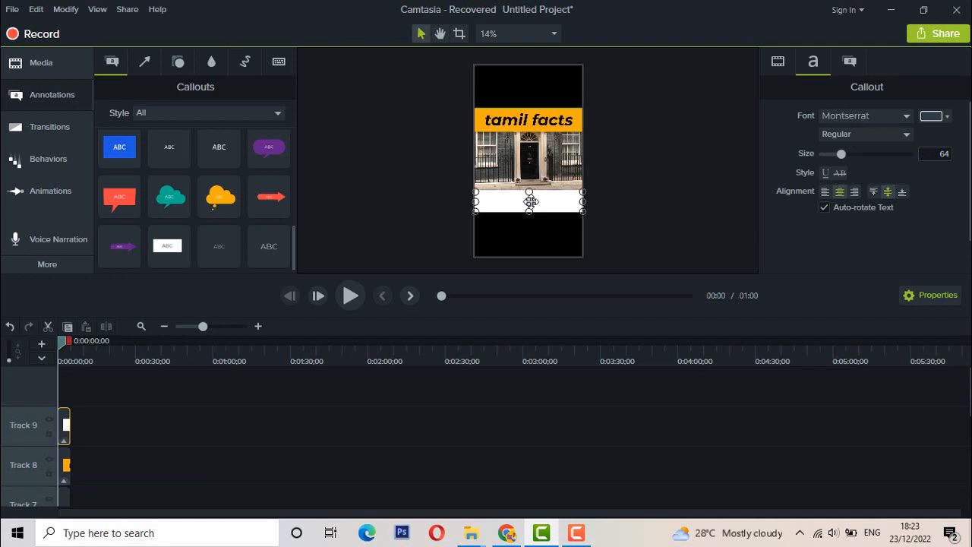
text(l end)
click(623, 220)
click(540, 202)
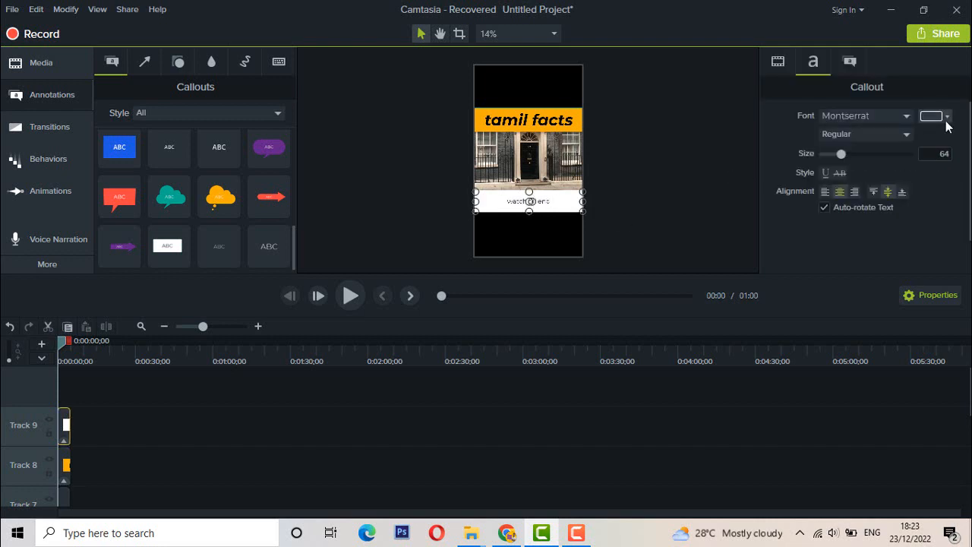
drag(844, 153, 870, 152)
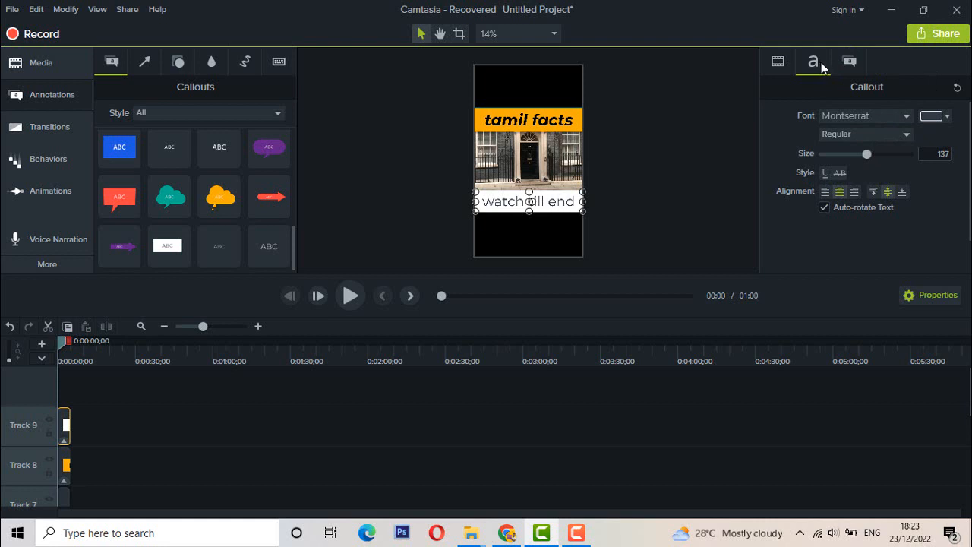
- Change the fill colour of the "watch till end" callout to orange
click(848, 64)
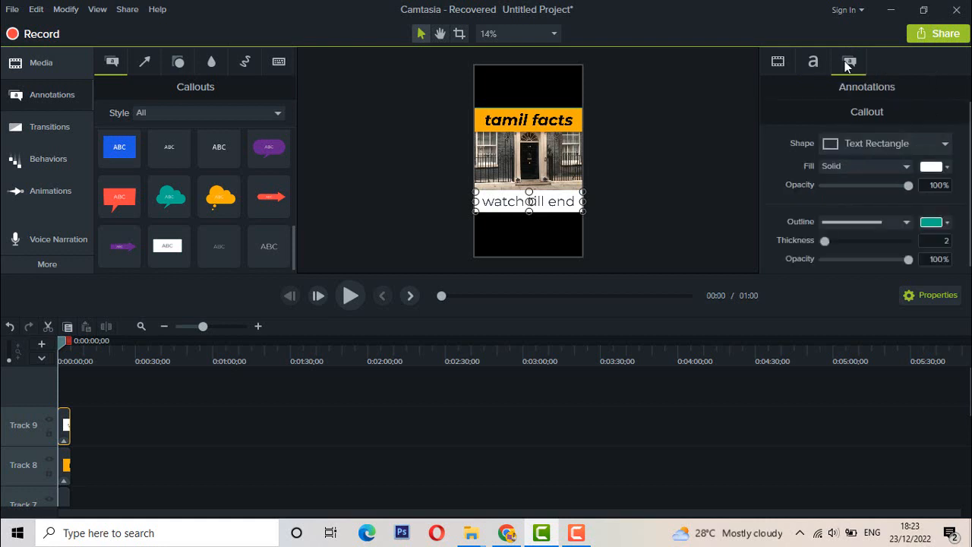
click(937, 167)
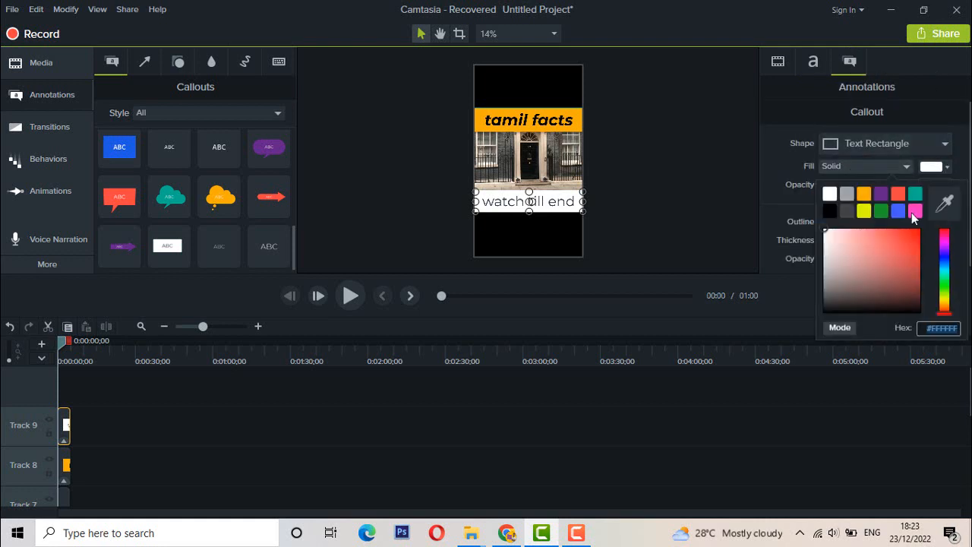
click(866, 196)
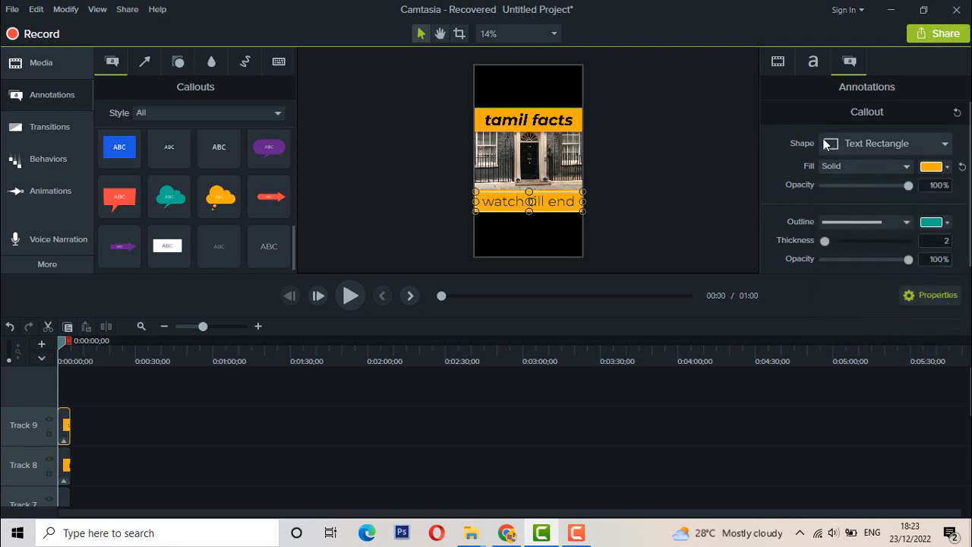
- Set the "watch till end" text to Bold Italic with a font size of 127
click(814, 64)
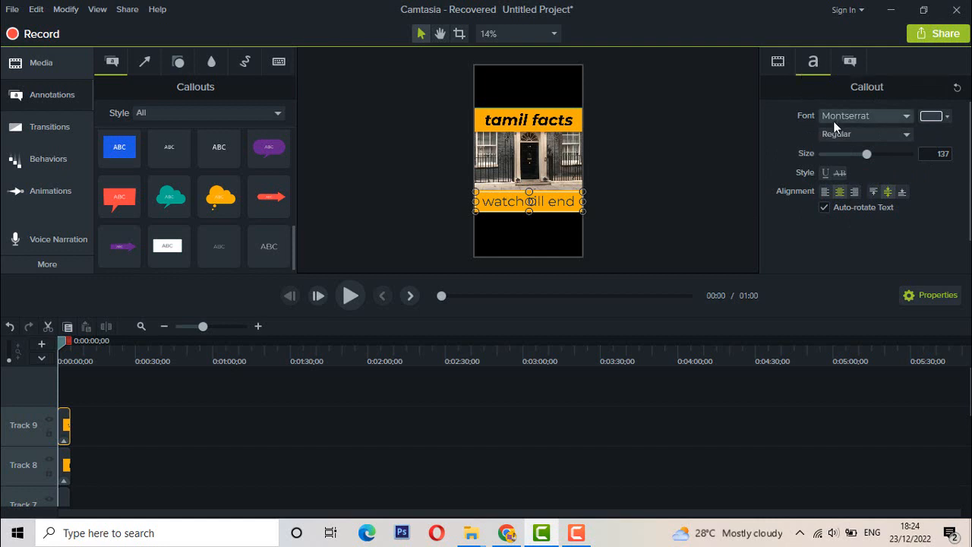
click(850, 137)
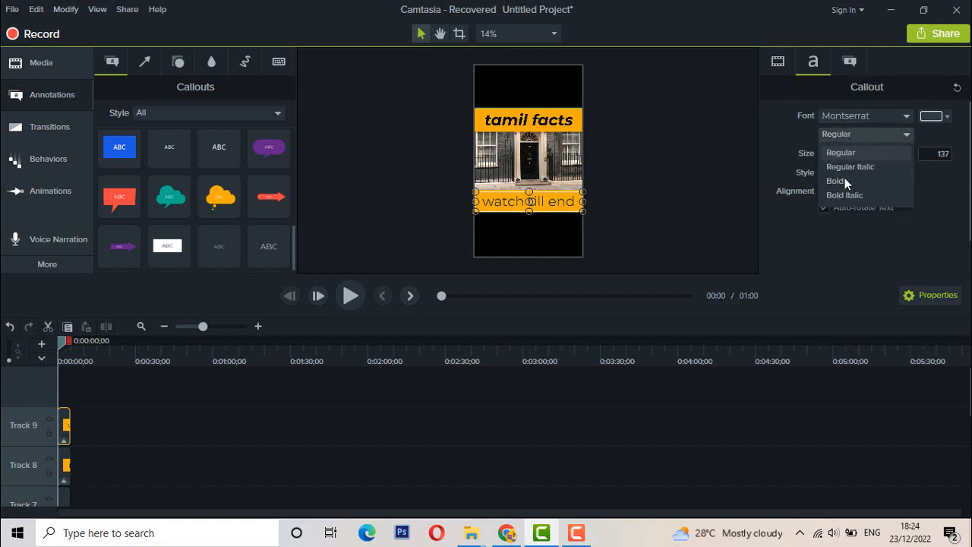
click(844, 196)
drag(861, 151, 864, 155)
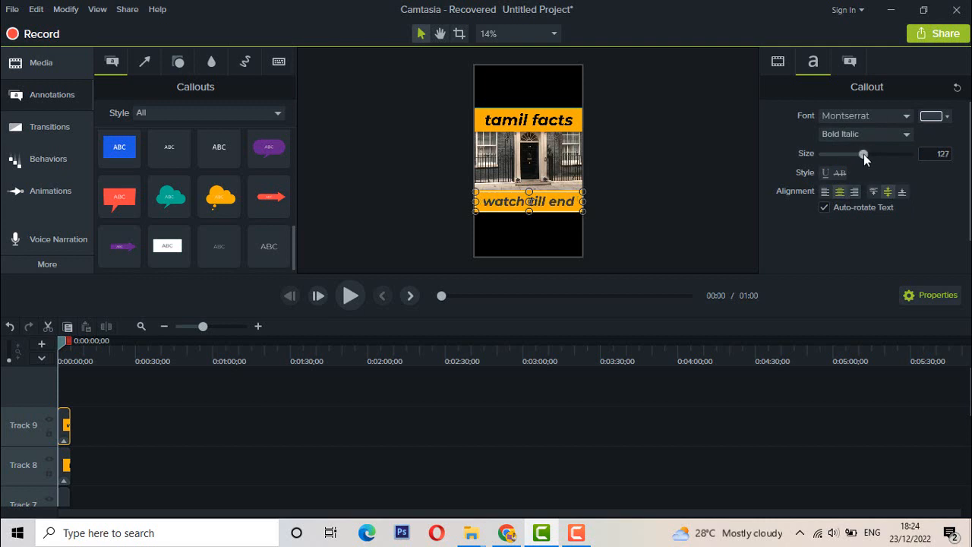
click(719, 199)
mouse_move(517, 126)
mouse_down()
mouse_move(526, 127)
mouse_move(516, 127)
mouse_up()
click(465, 168)
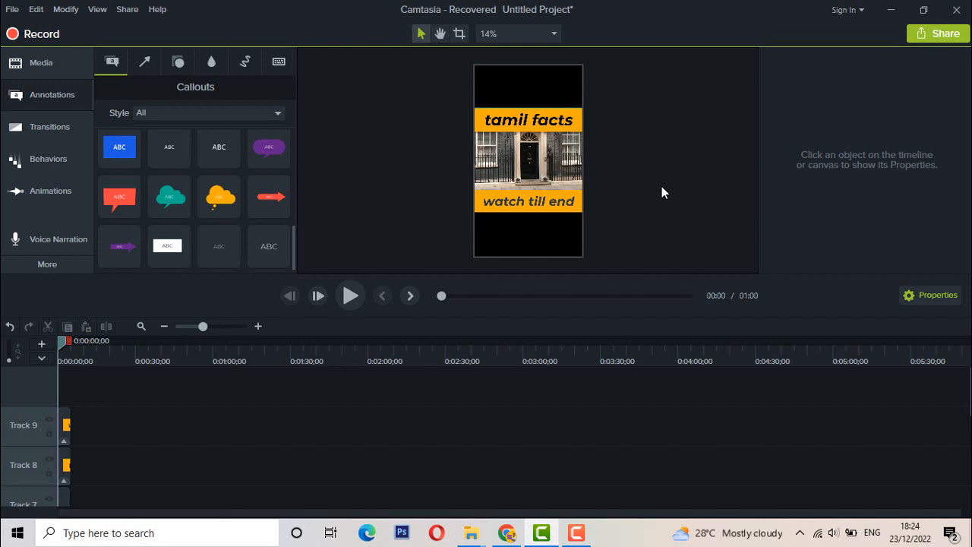
click(38, 73)
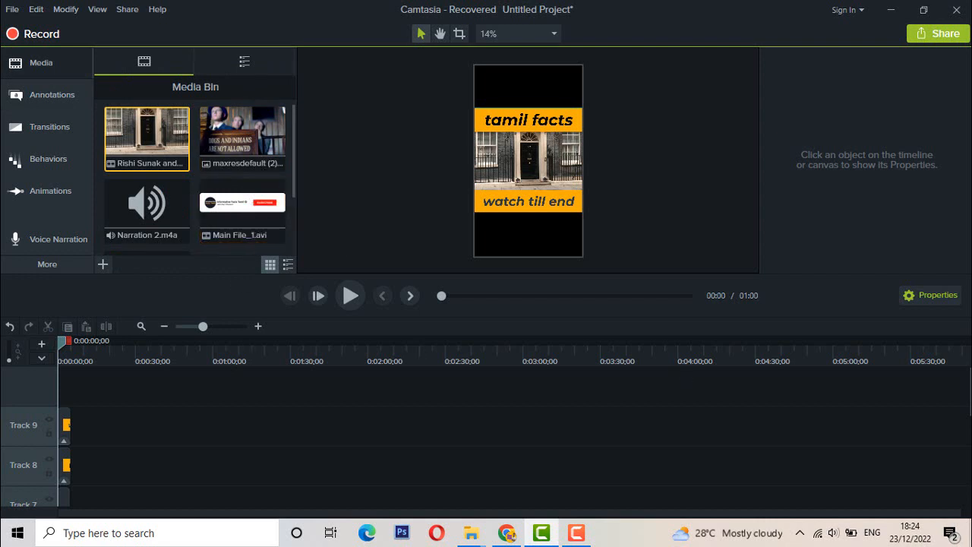
scroll(968, 393, down, 2)
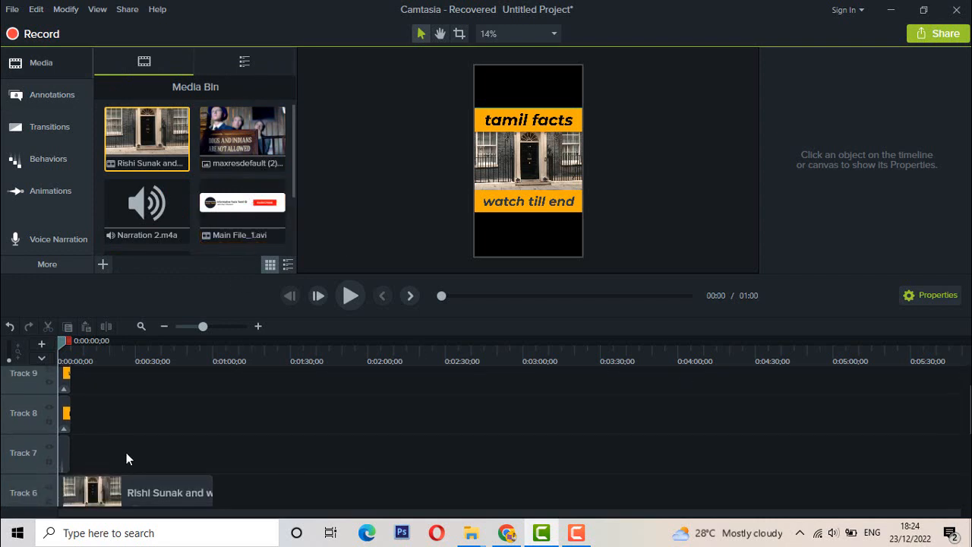
click(63, 449)
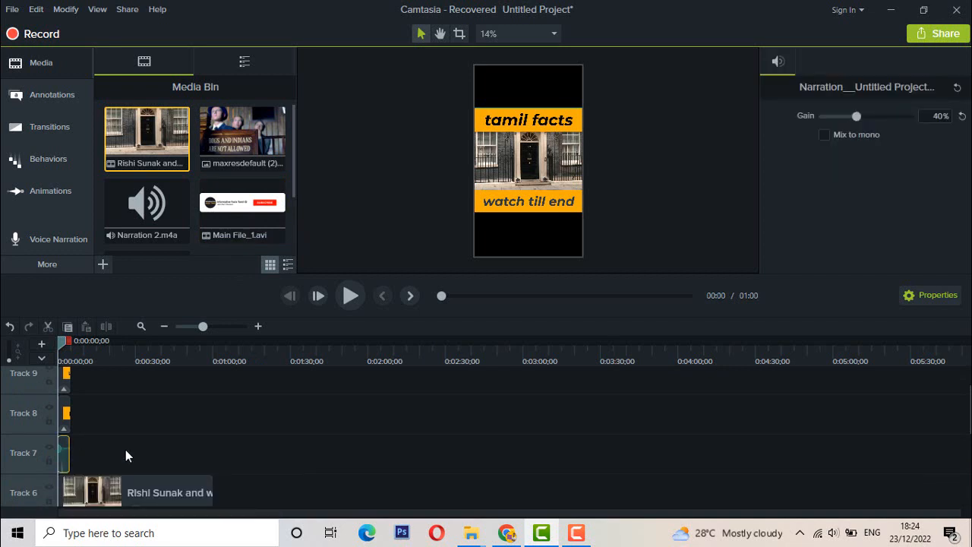
click(203, 453)
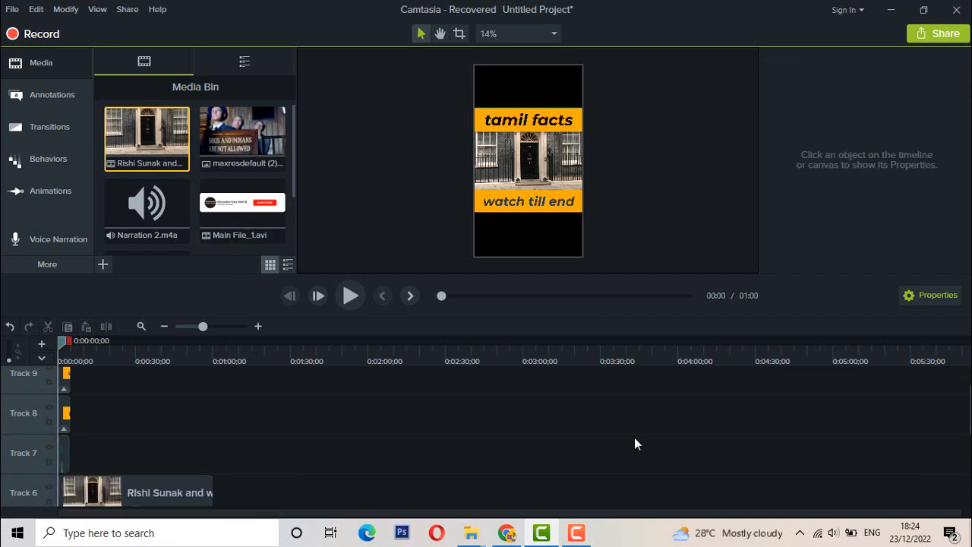
scroll(968, 410, down, 1)
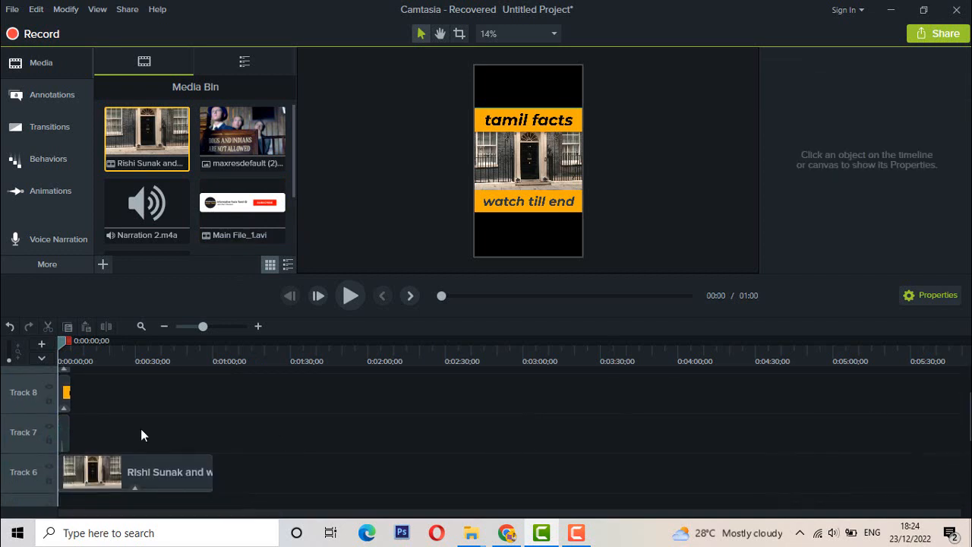
scroll(129, 427, up, 2)
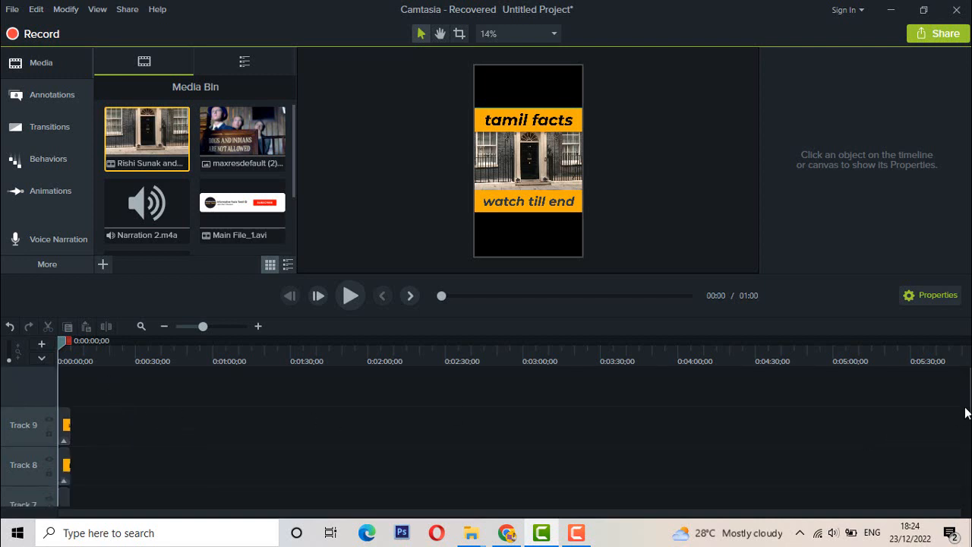
- Split the Track 6 video clip at 0:00:08;00
scroll(968, 414, down, 2)
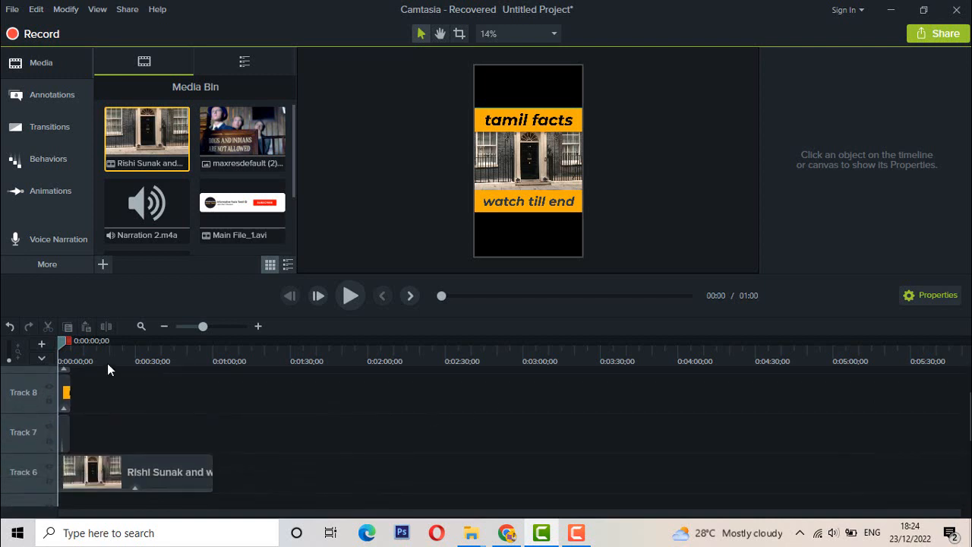
drag(63, 339, 80, 339)
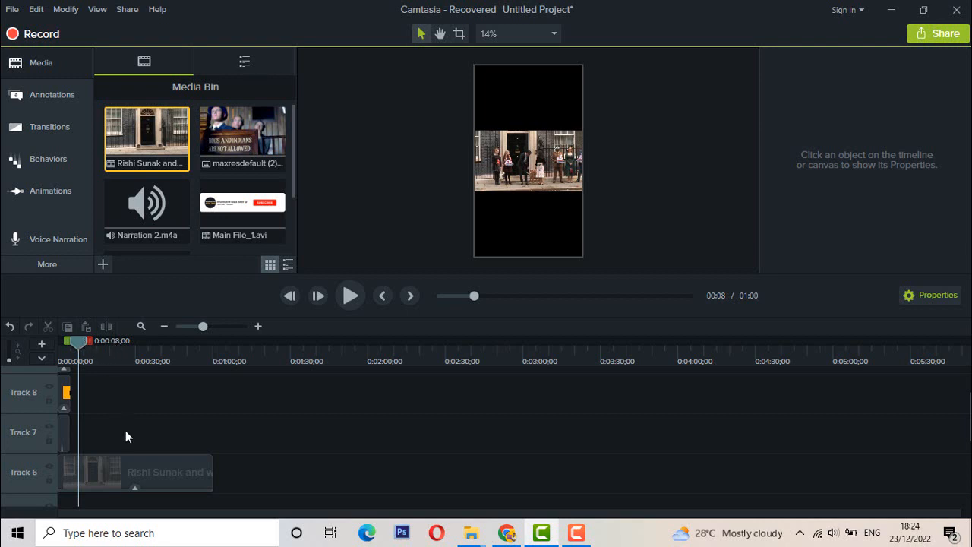
click(126, 468)
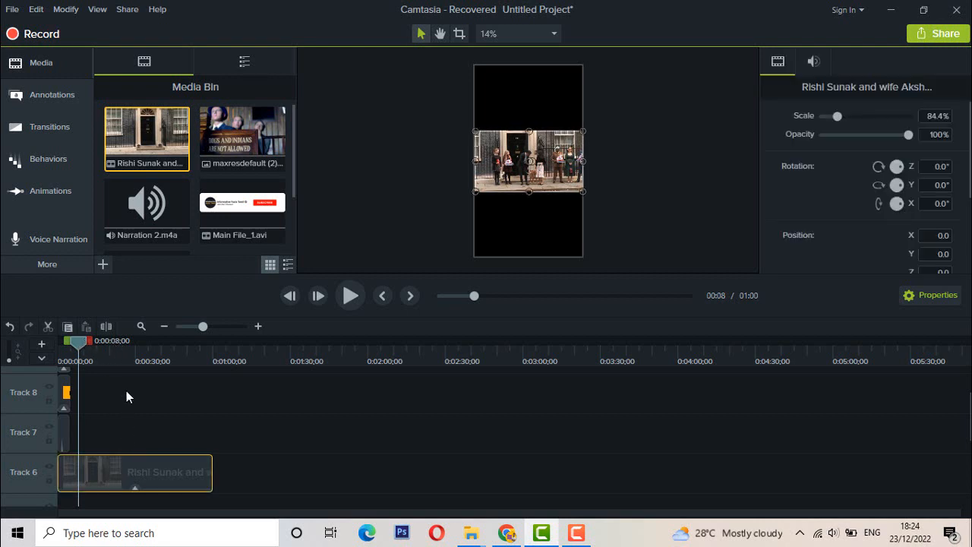
click(106, 333)
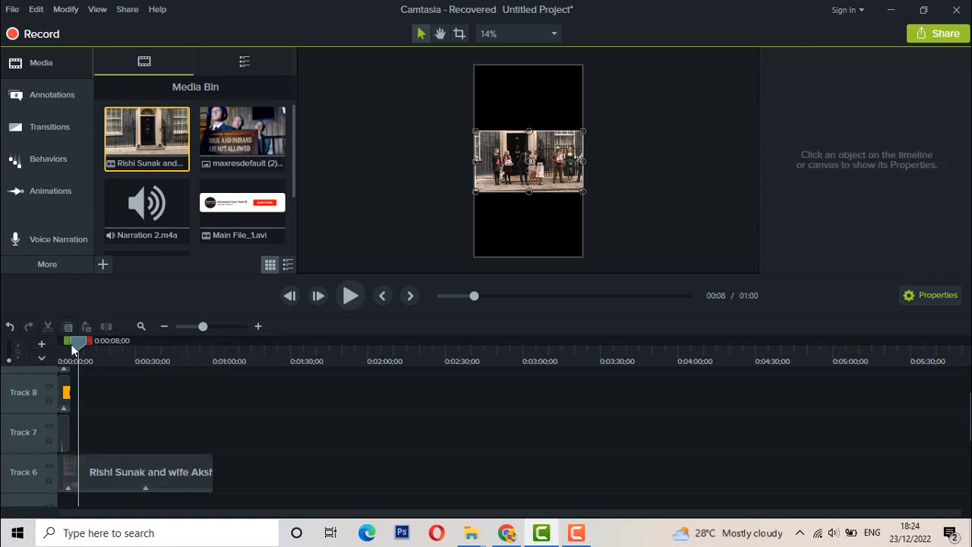
- Split the second Track 6 video segment at 0:00:11;01
drag(74, 348, 85, 340)
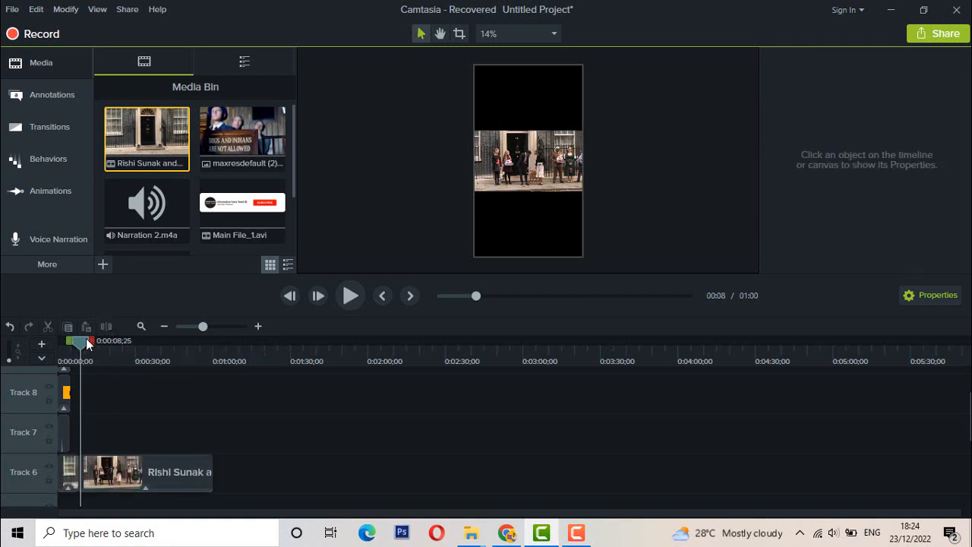
click(125, 459)
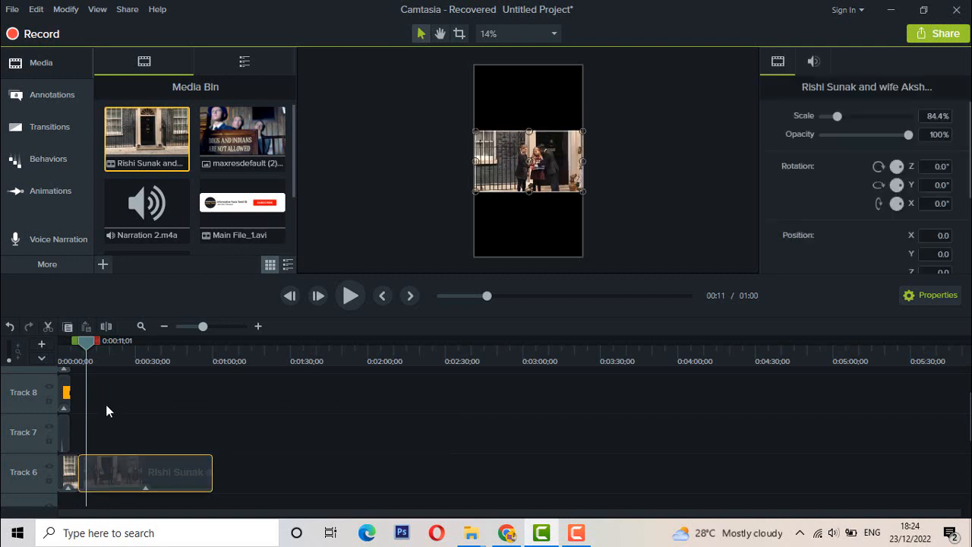
click(112, 325)
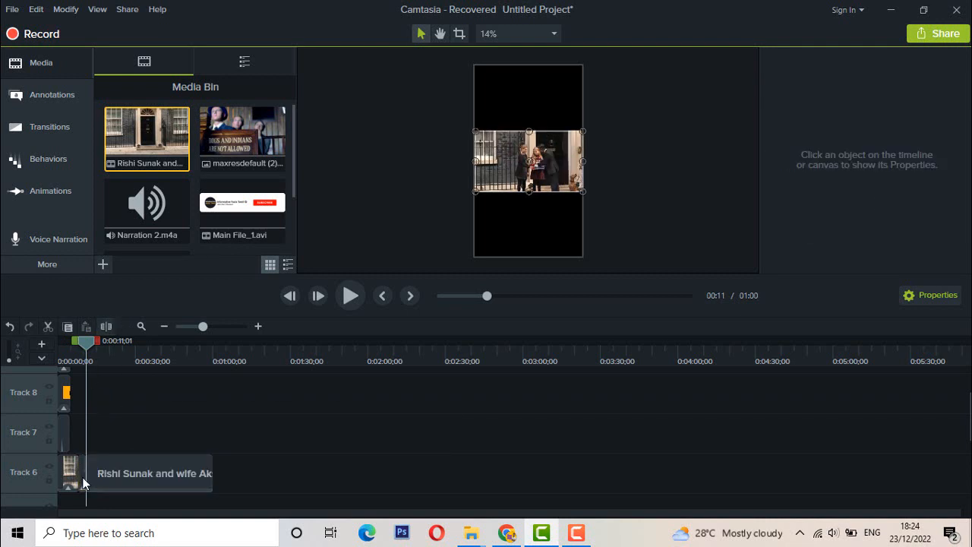
- Delete the short Track 6 segment between the two splits, leaving a gap in its place
click(74, 475)
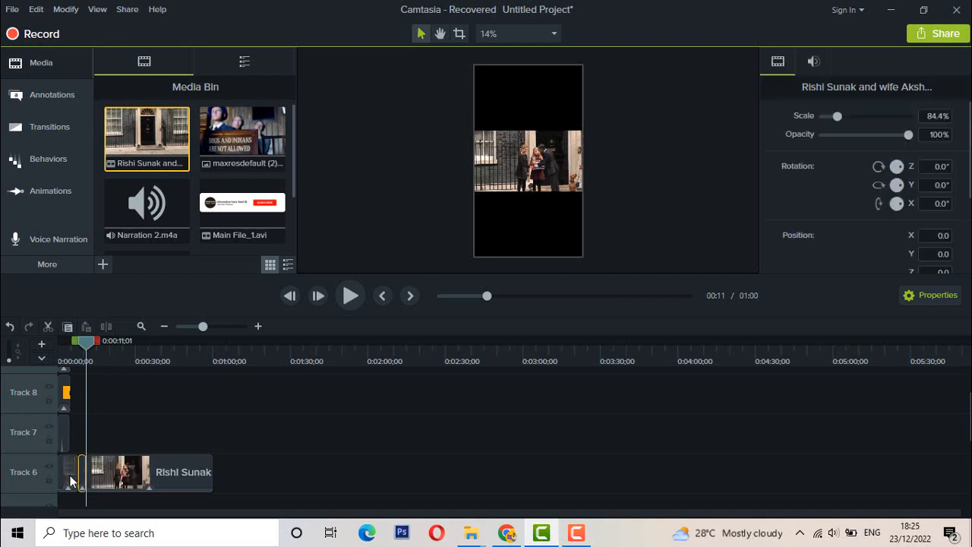
click(117, 481)
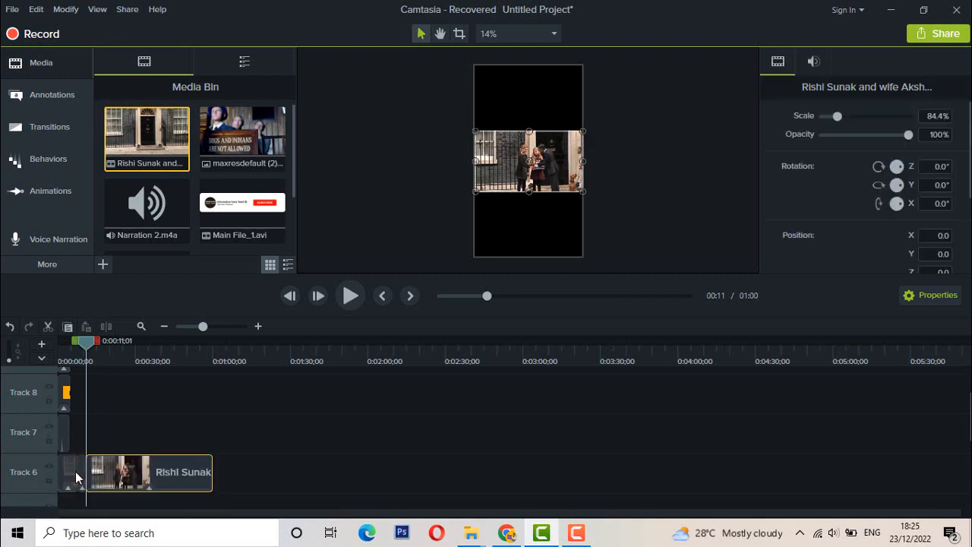
click(76, 471)
right_click(76, 472)
click(181, 172)
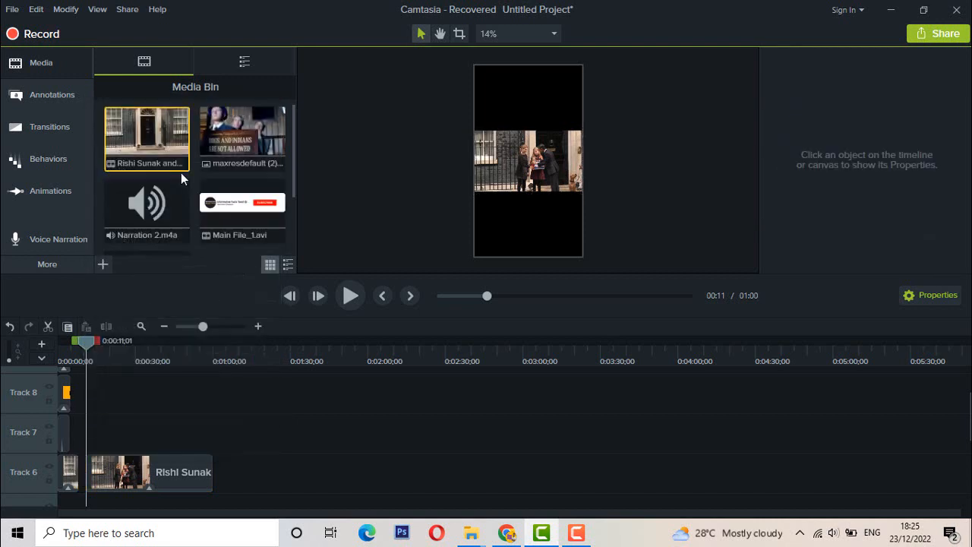
- Try closing the gap on Track 6 by moving the long segment against the first one, and undo the move
click(173, 469)
drag(135, 467, 136, 467)
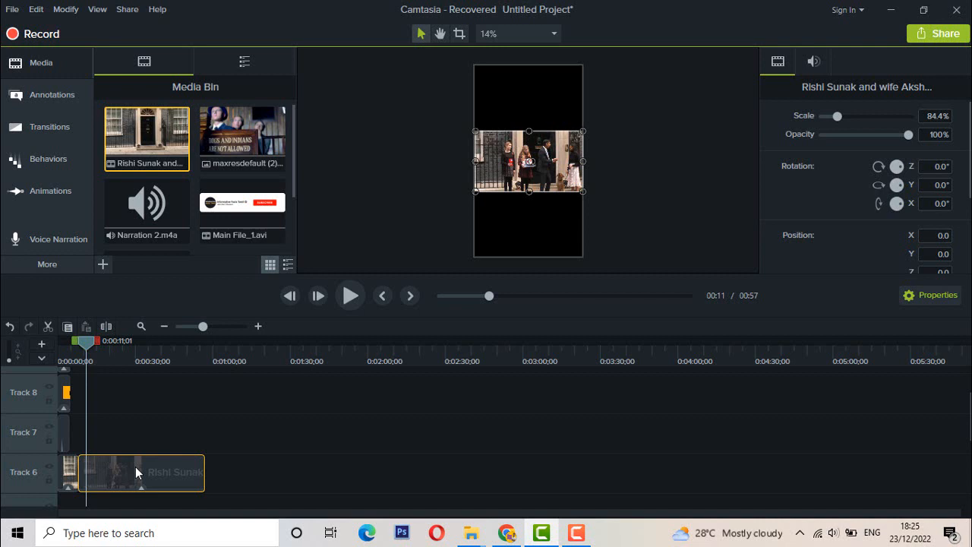
key(ctrl+z)
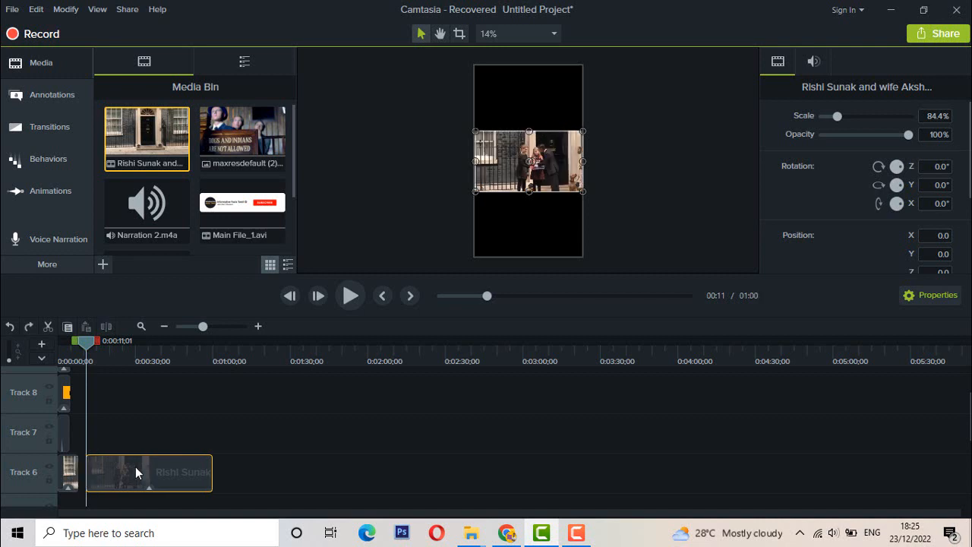
- Undo the segment deletion and both splits of the Track 6 video clip
key(ctrl+z)
key(ctrl+z)
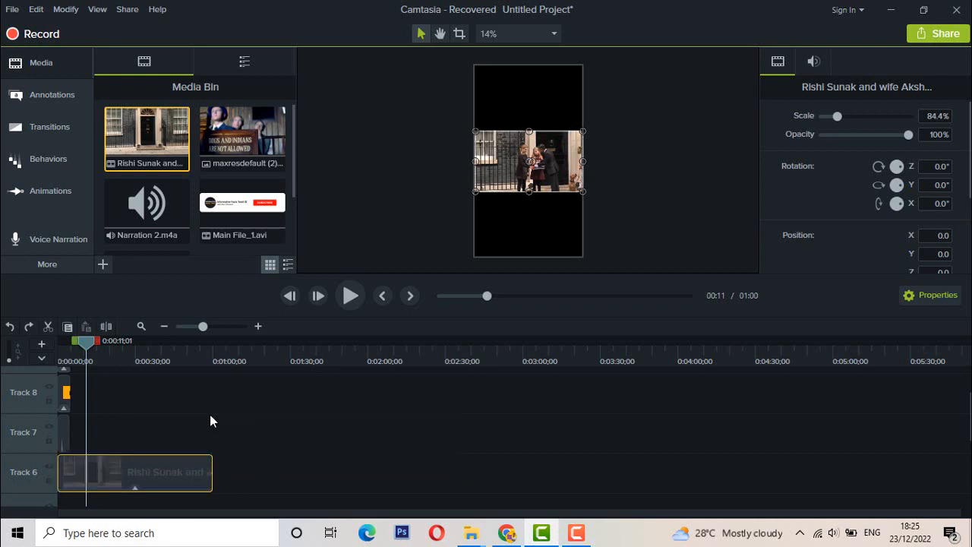
click(211, 415)
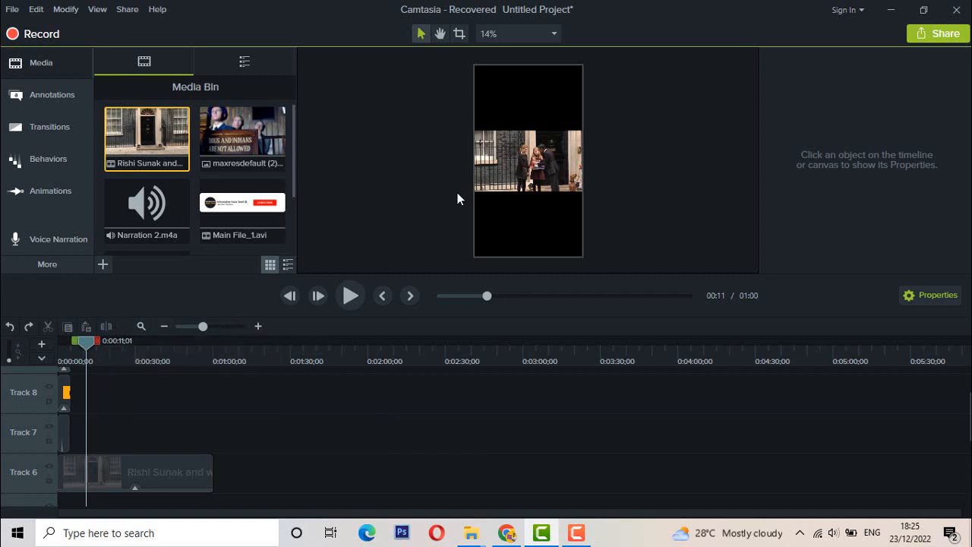
- Extend the "tamil facts" callout on Track 8 from the timeline start to the end of the Track 6 video
click(61, 347)
click(67, 391)
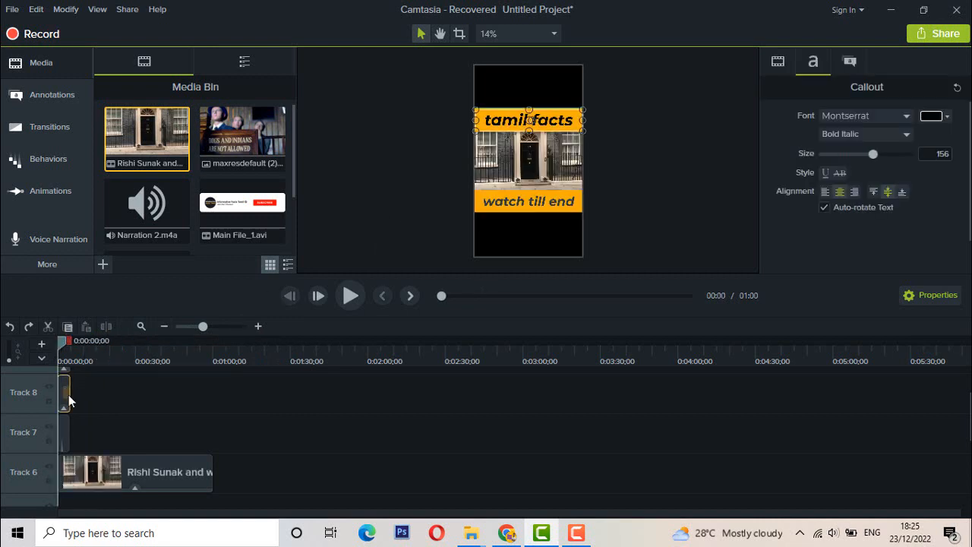
key(ctrl+v)
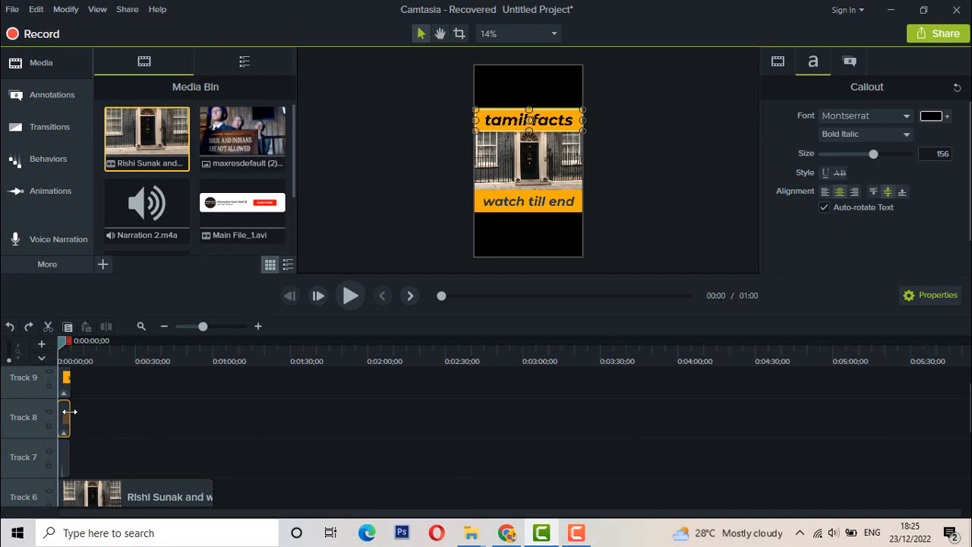
drag(67, 412, 216, 410)
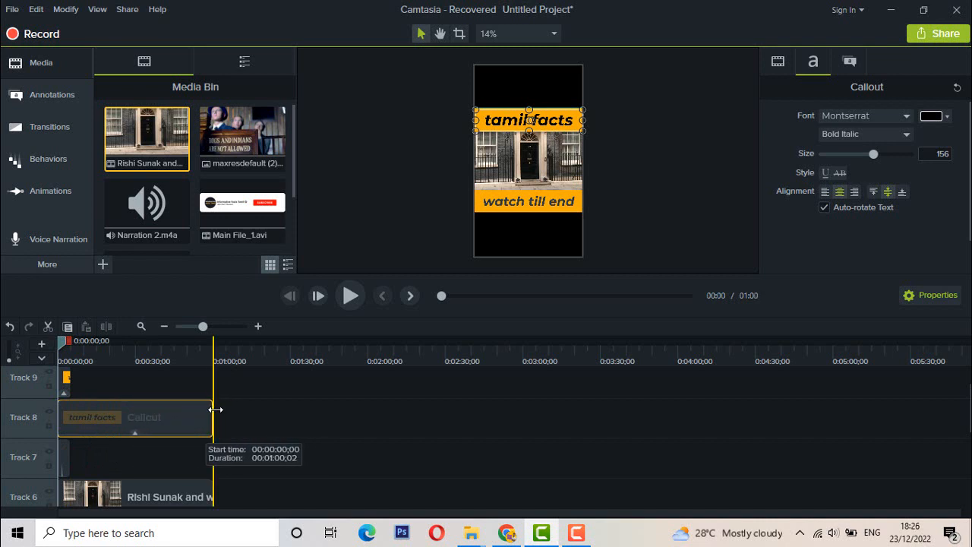
drag(216, 410, 215, 409)
click(215, 409)
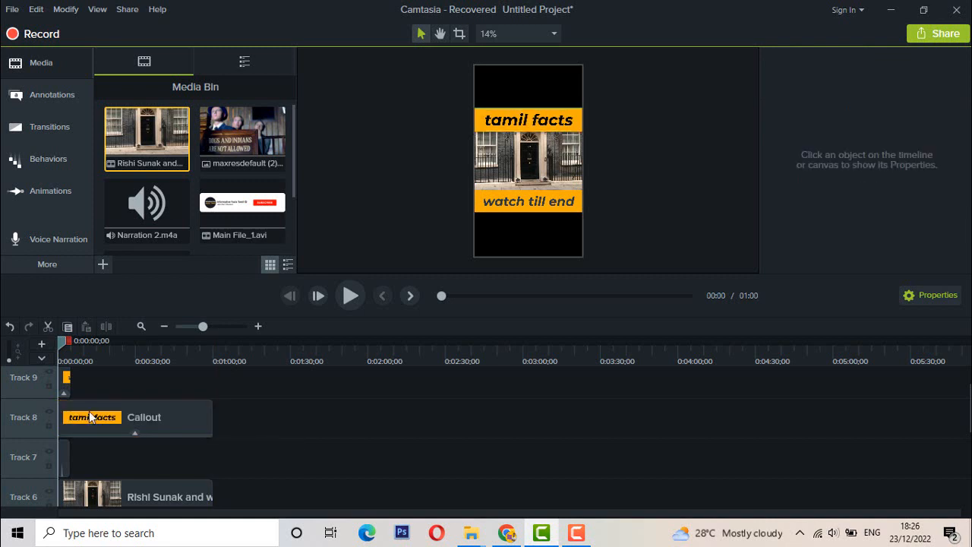
- Extend the "watch till end" callout on Track 9 to the end of the video, matching the Track 8 callout
click(69, 383)
drag(68, 384, 213, 381)
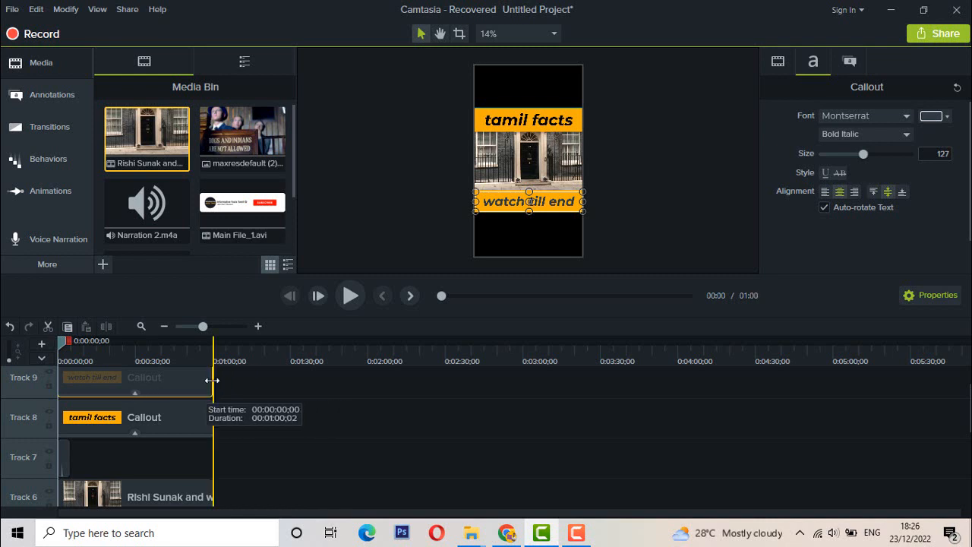
drag(213, 380, 214, 381)
click(296, 420)
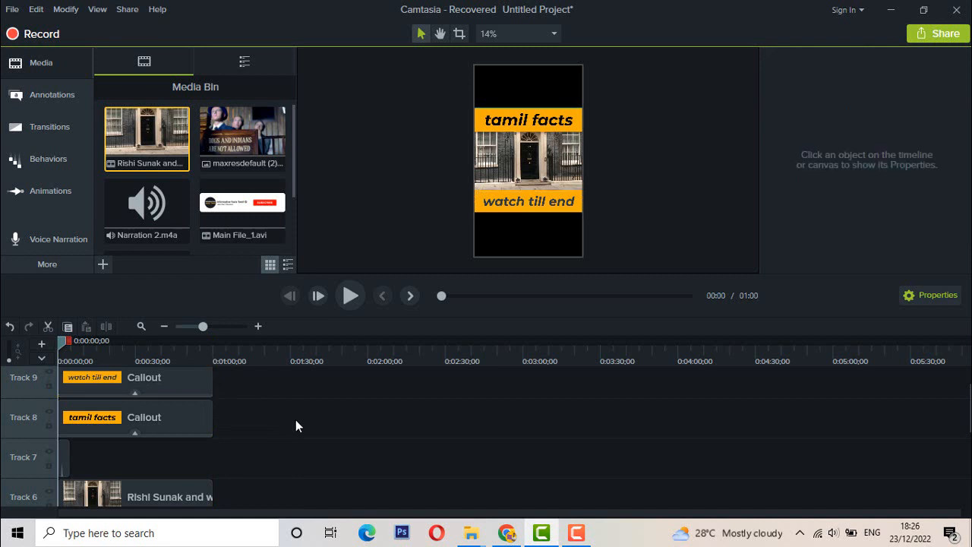
mouse_move(968, 413)
mouse_down()
mouse_move(968, 404)
mouse_move(968, 412)
mouse_up()
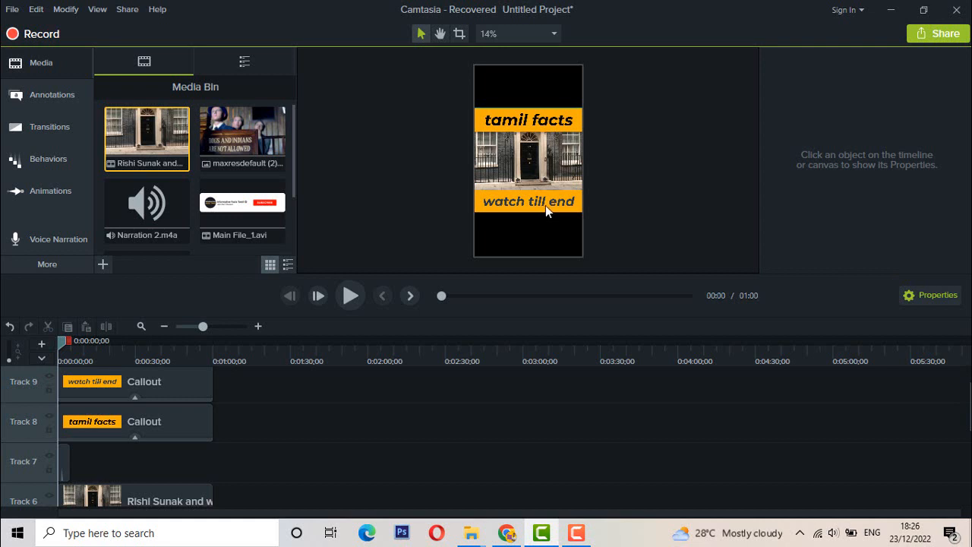
- Shorten the "watch till end" callout to about 21 seconds and place Main File_1.avi on a new track starting where it ends
click(169, 397)
click(213, 380)
drag(213, 380, 112, 375)
click(267, 398)
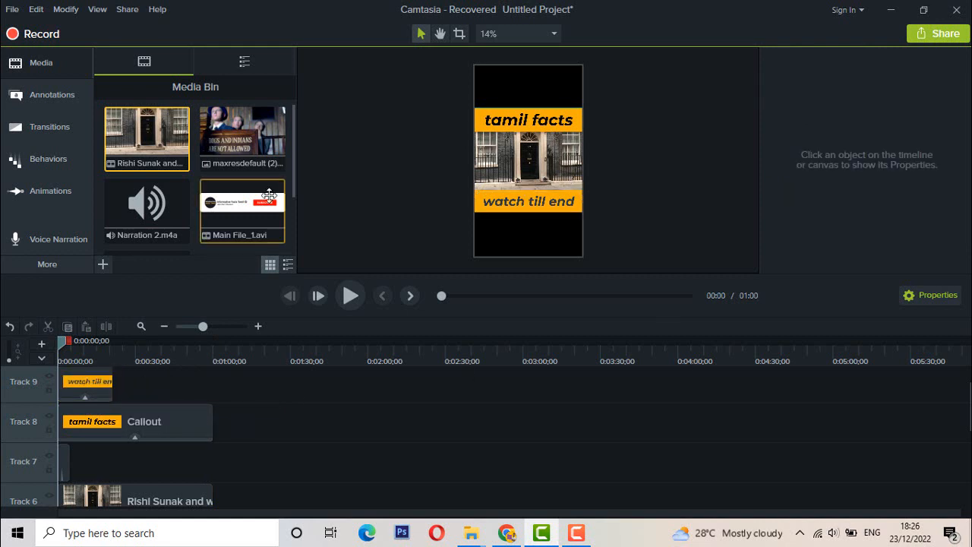
drag(235, 225, 130, 372)
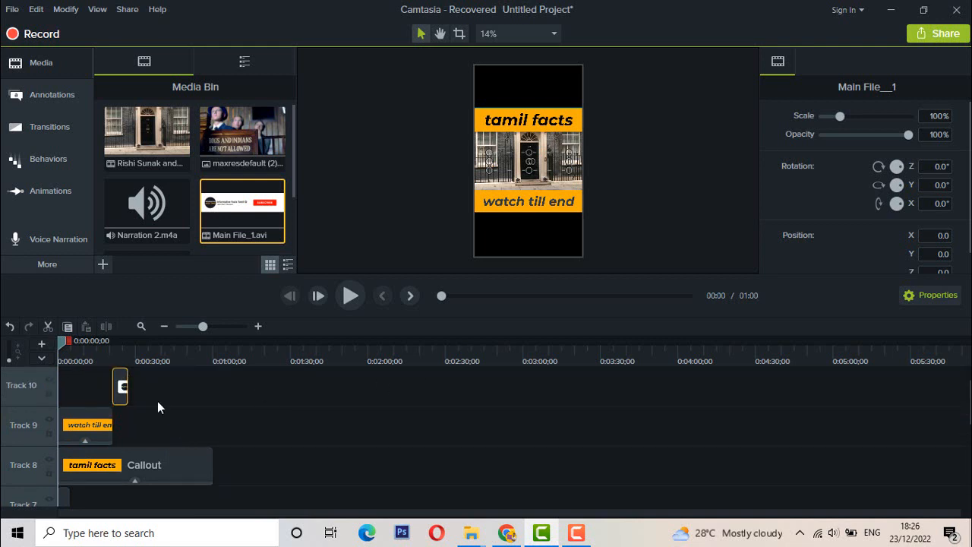
- Mute the narration clip on Track 7 by setting its gain to 0%
scroll(383, 413, down, 2)
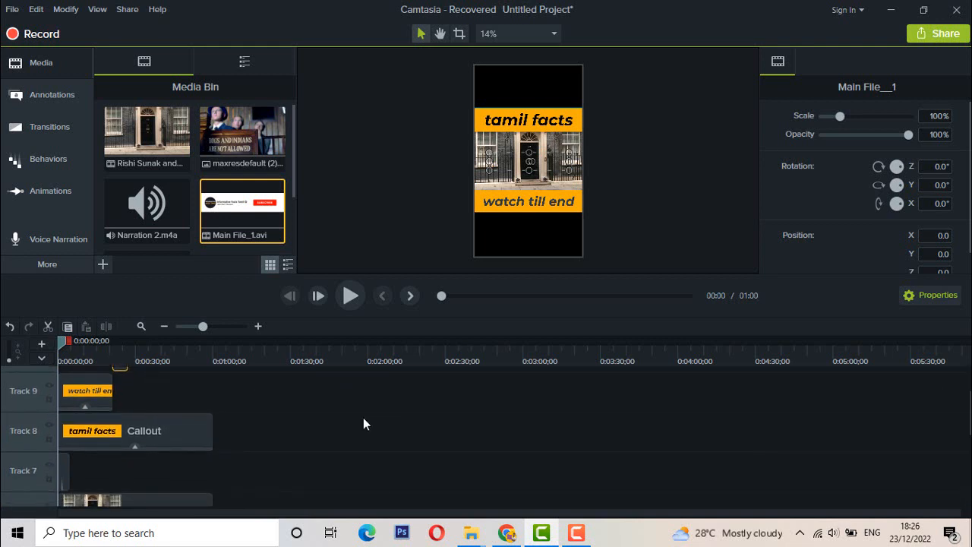
click(63, 480)
drag(859, 116, 775, 123)
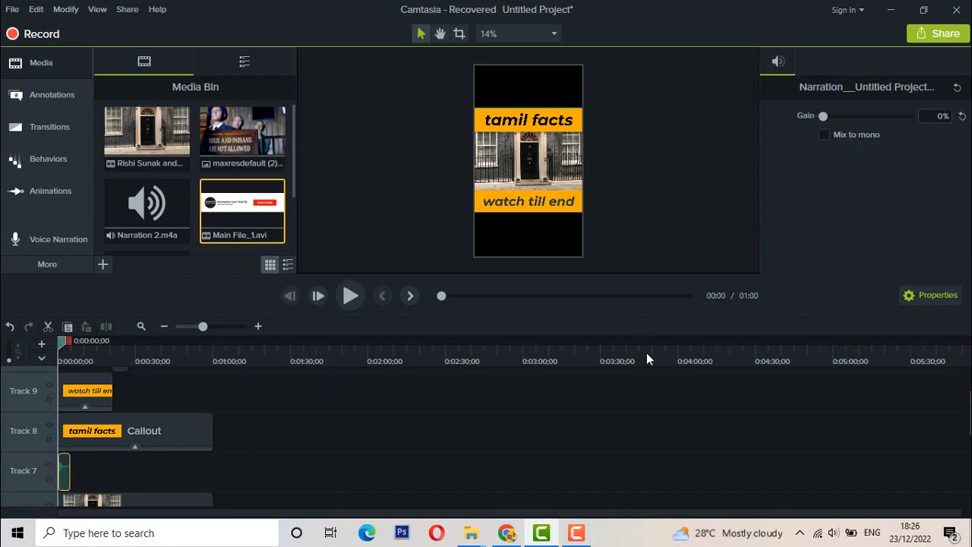
click(461, 448)
- Preview up to the subscribe banner, scale the banner to 117.5% and move it below the video picture at Y -488.1
key(space)
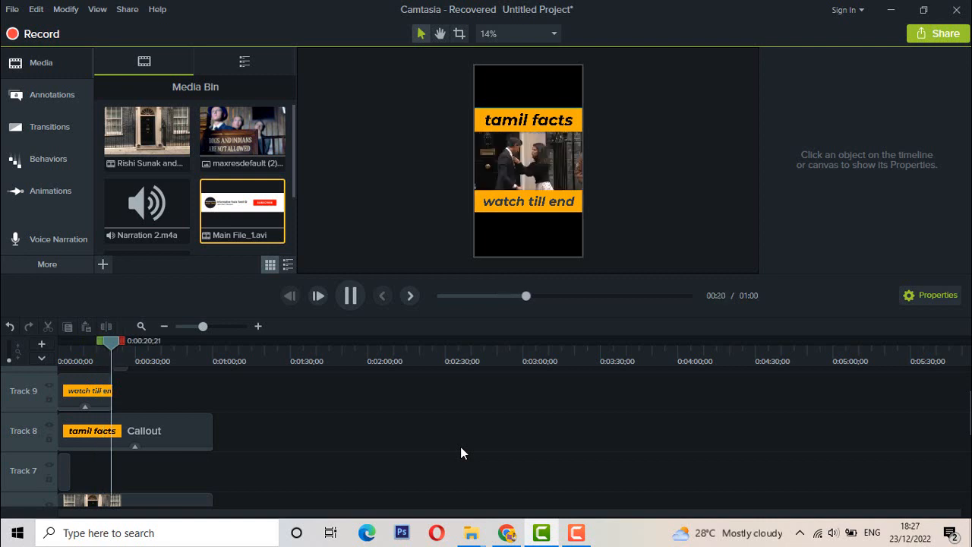
key(space)
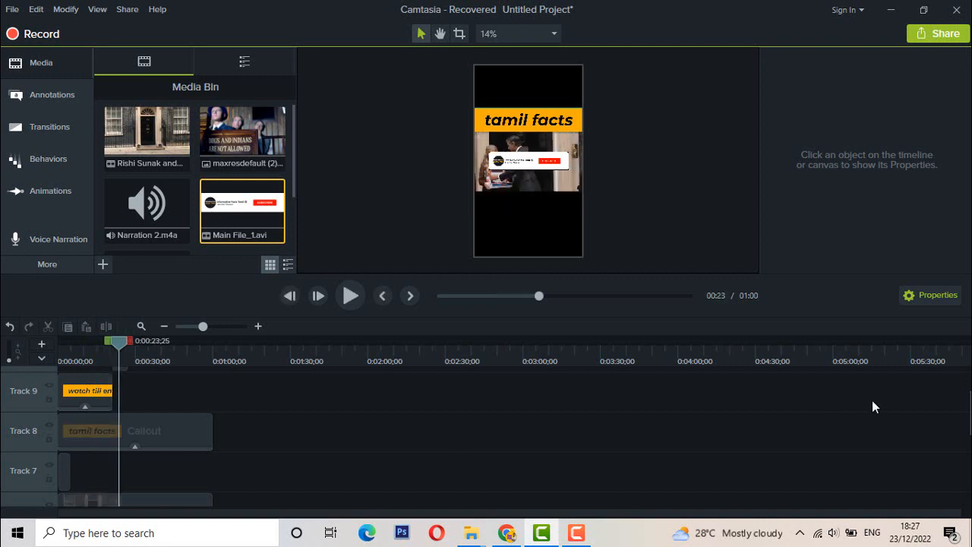
scroll(487, 437, up, 1)
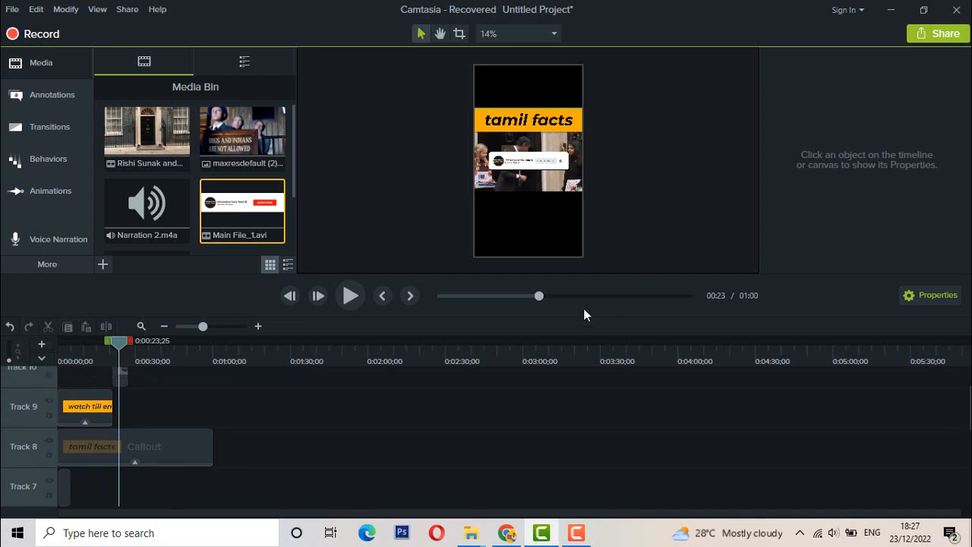
click(537, 160)
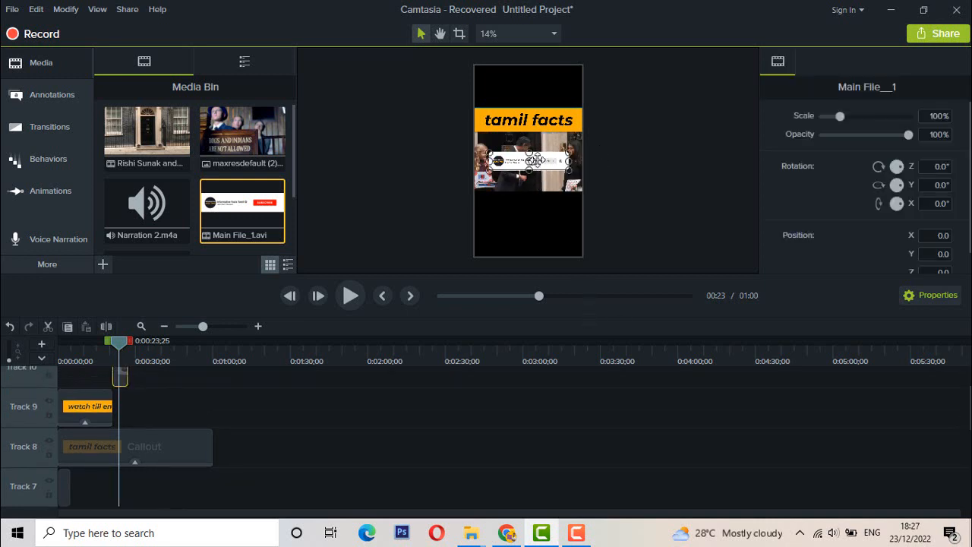
drag(540, 160, 553, 209)
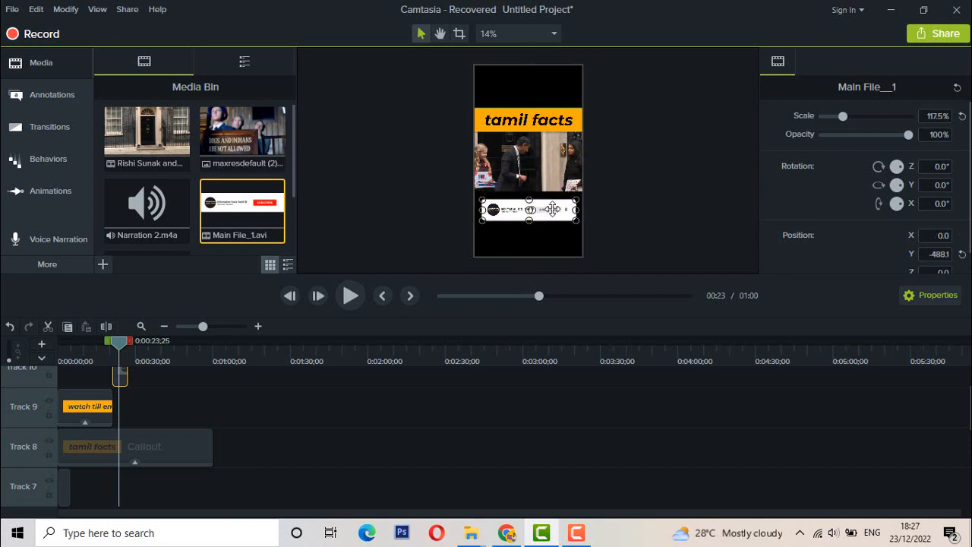
click(431, 199)
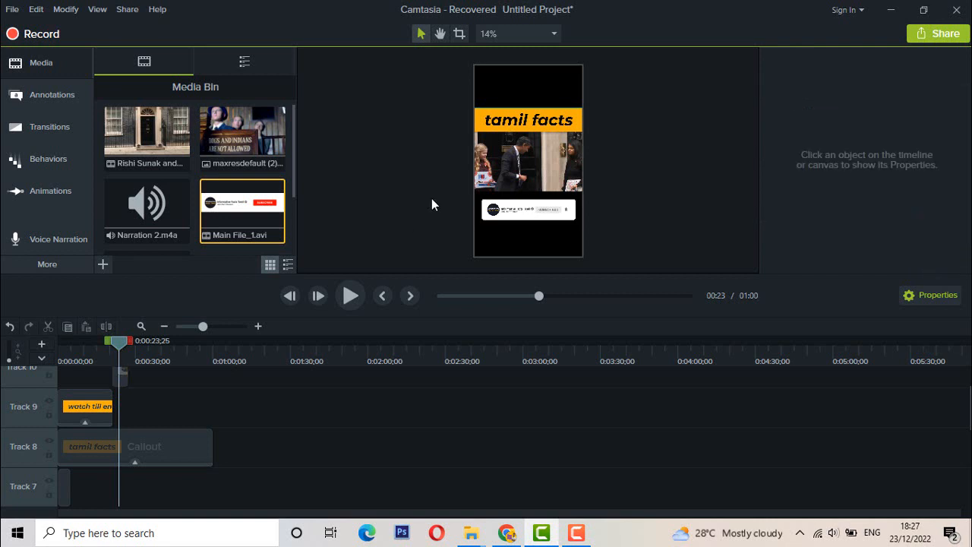
- Nudge the Main File_1 subscribe banner on Track 10 slightly upward on the canvas
scroll(486, 437, down, 4)
scroll(487, 437, up, 4)
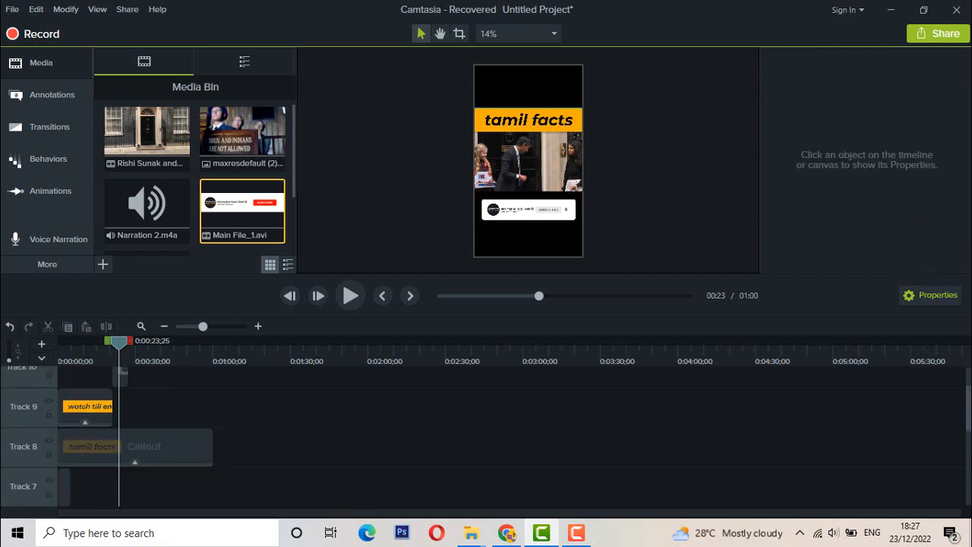
scroll(486, 436, up, 2)
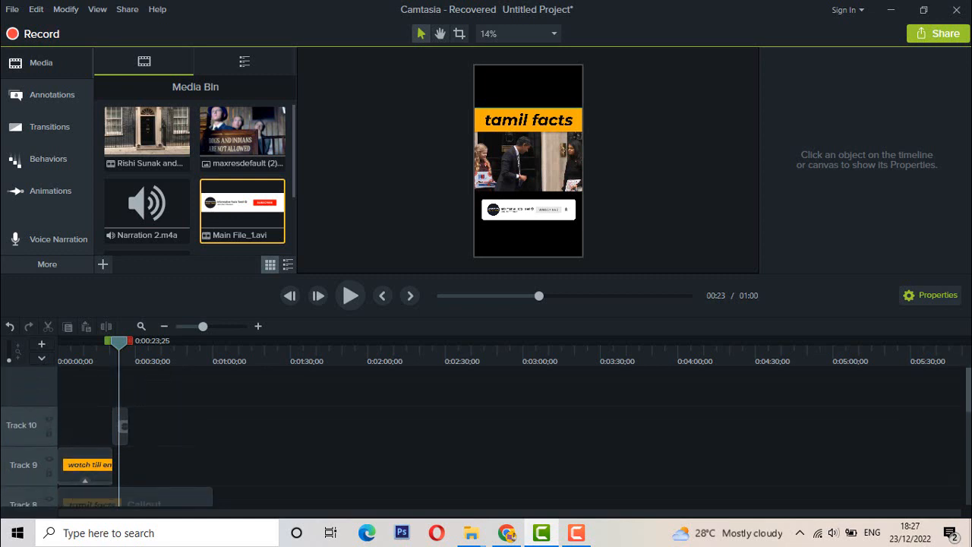
click(126, 423)
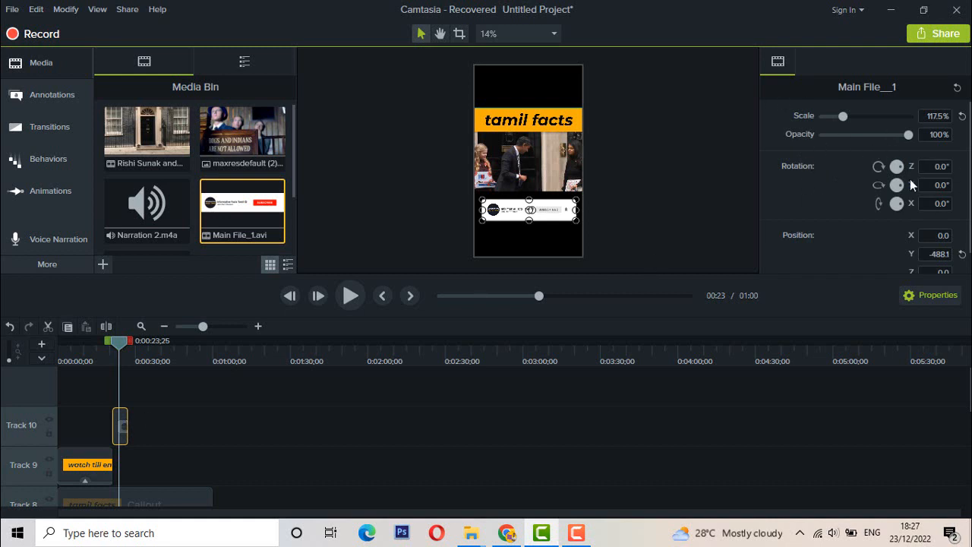
drag(530, 202, 529, 209)
click(422, 199)
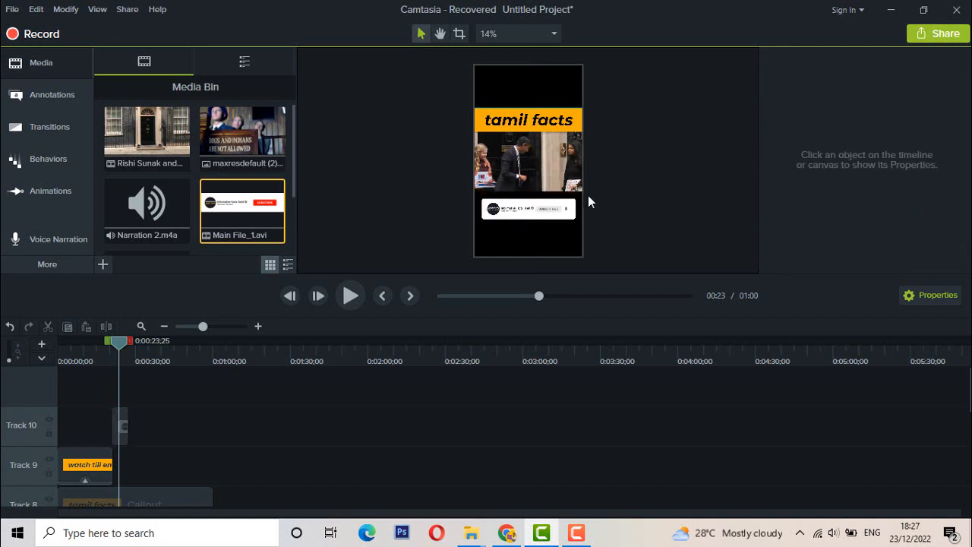
- Play the preview past the end of the subscribe banner to check it, and return the playhead to the start
key(space)
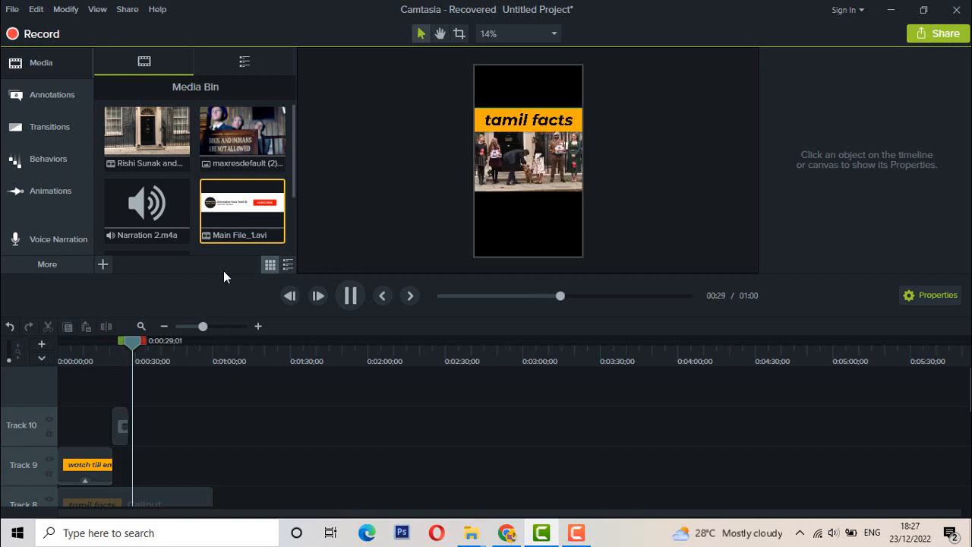
key(space)
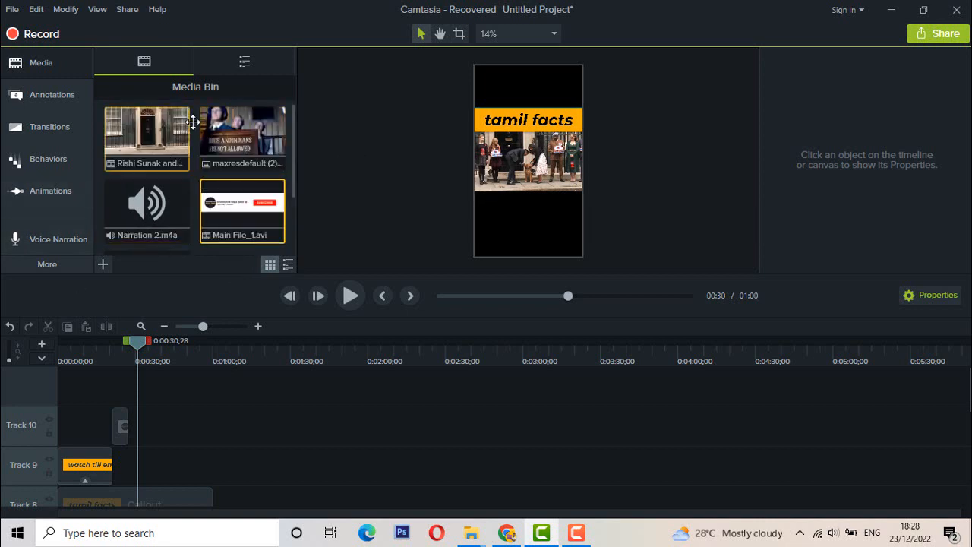
scroll(217, 199, down, 2)
scroll(217, 198, up, 2)
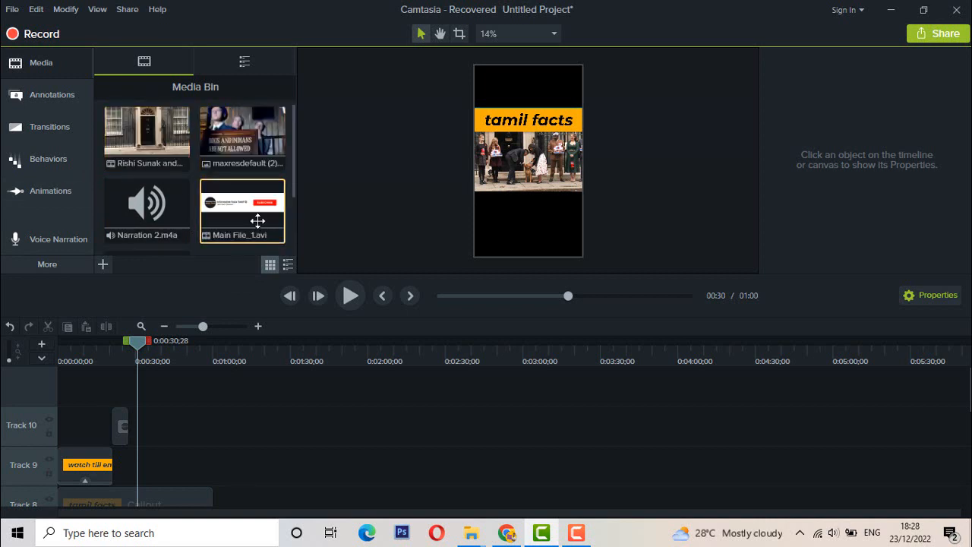
click(136, 345)
key(ctrl+Home)
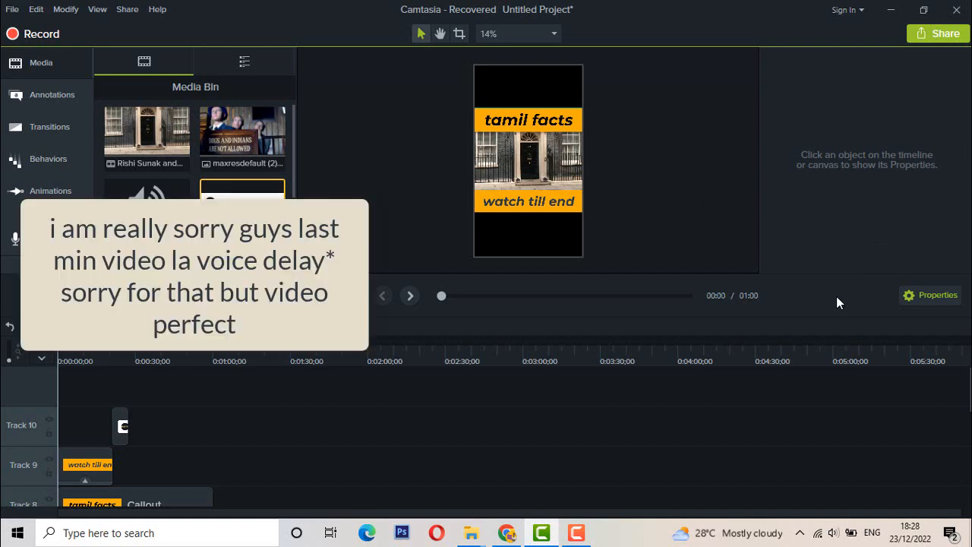
click(542, 533)
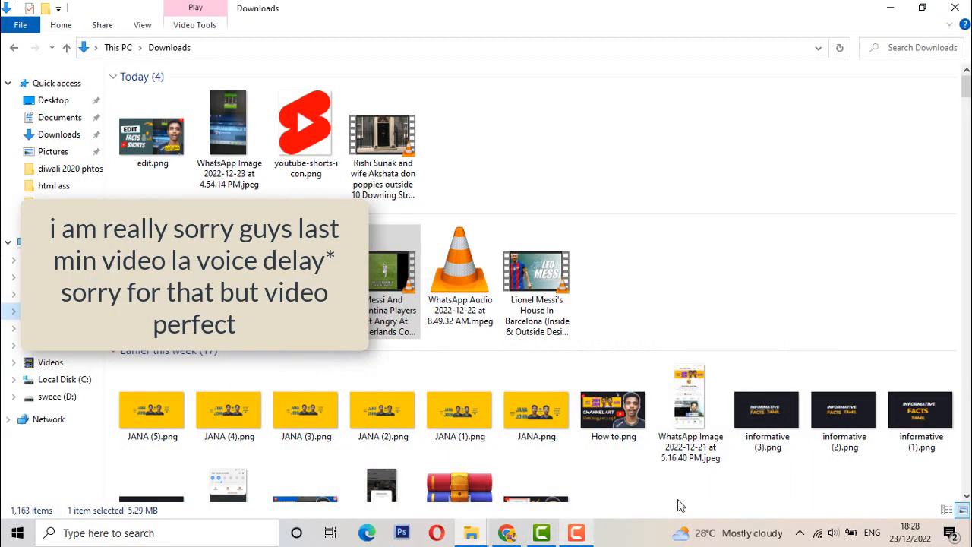
click(576, 534)
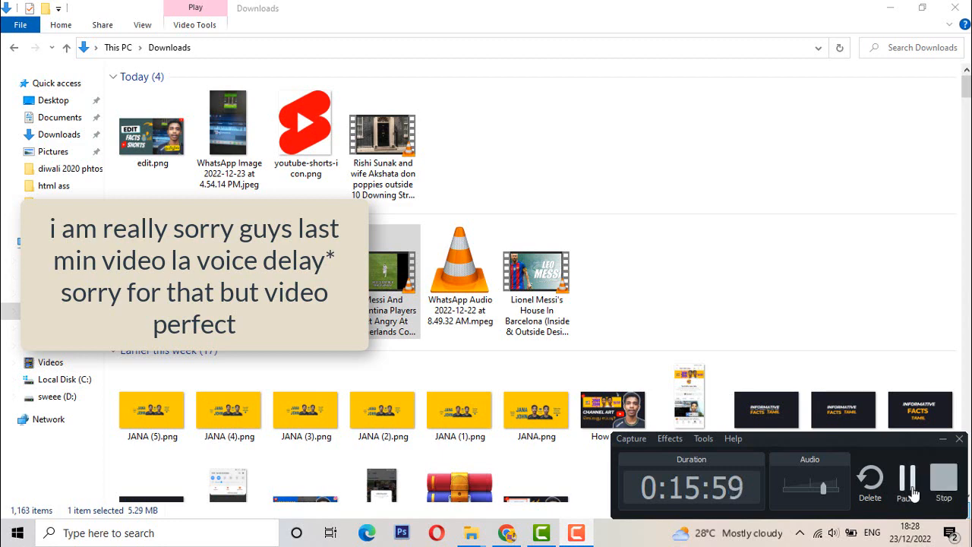
click(943, 492)
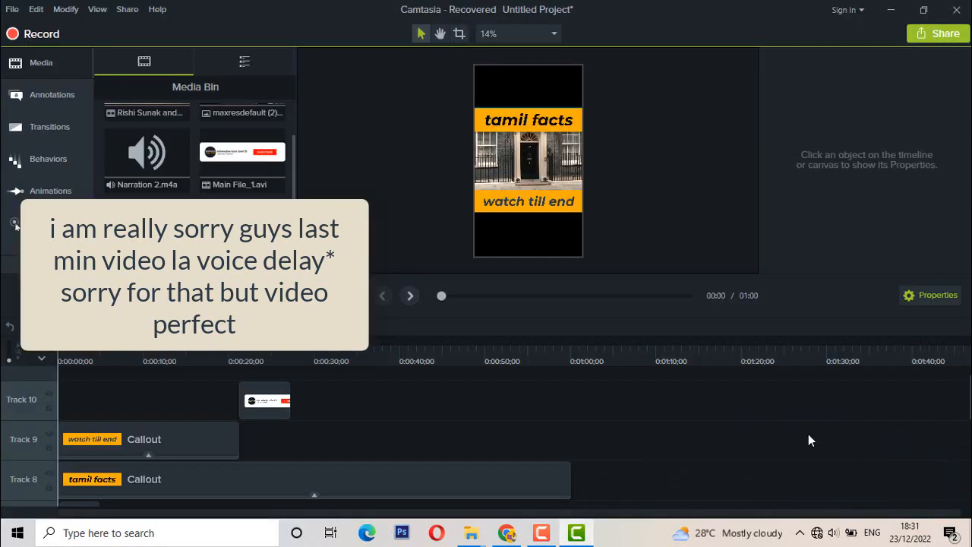
click(551, 537)
click(552, 537)
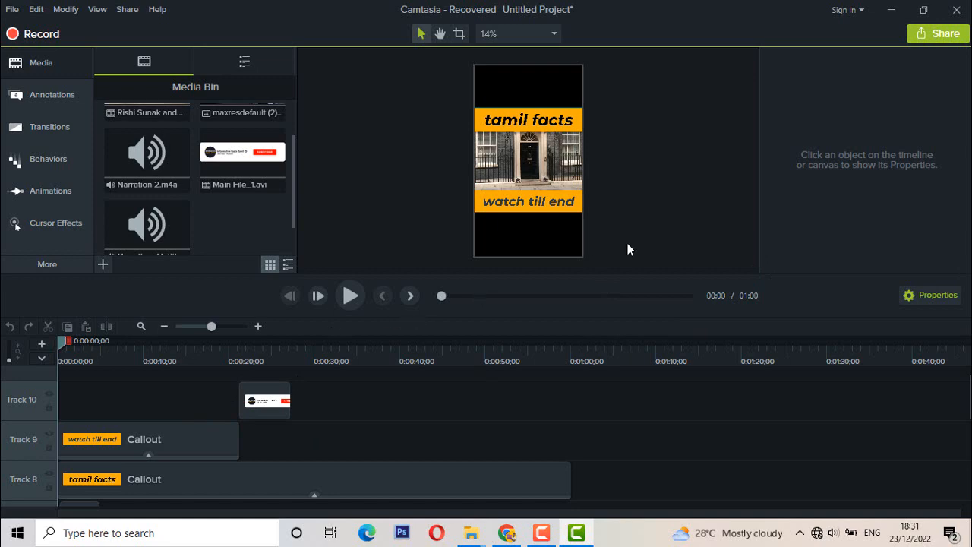
- Set up a local file export with custom production settings, WMV format, the current 1080x1920 size and the default encoding and video options
click(918, 38)
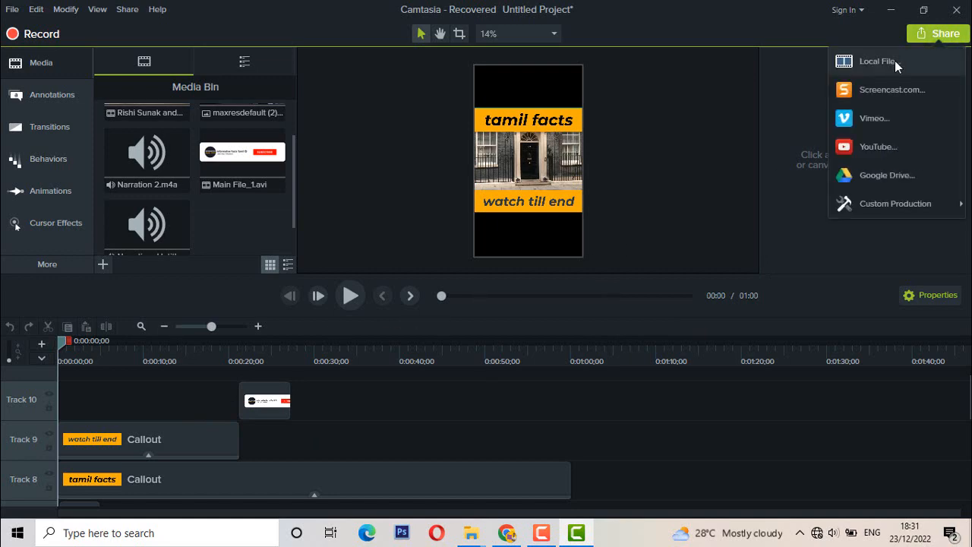
click(895, 61)
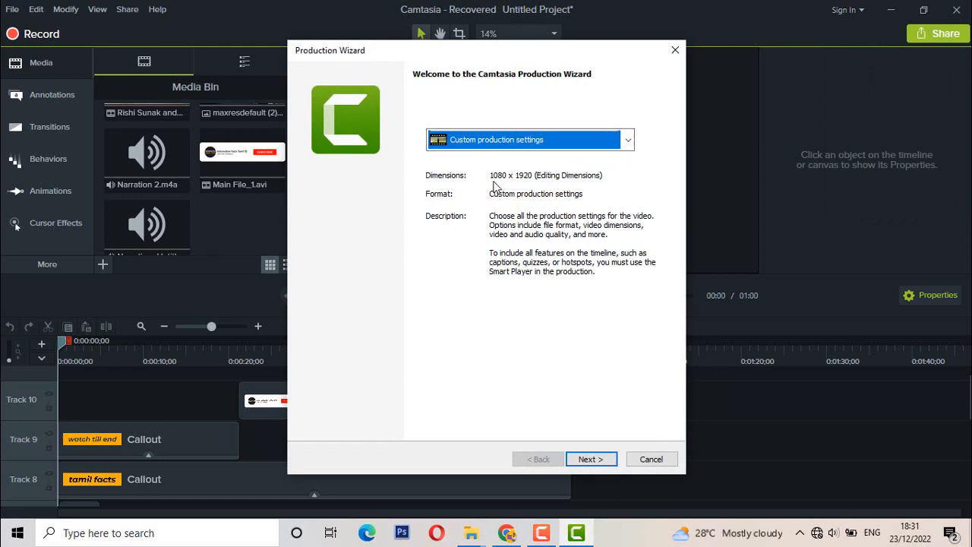
click(600, 459)
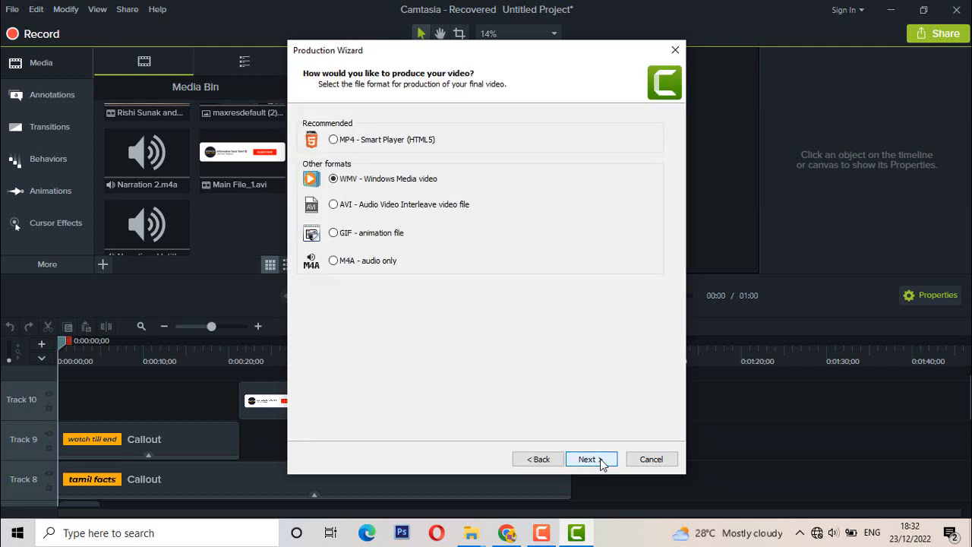
click(602, 460)
click(602, 462)
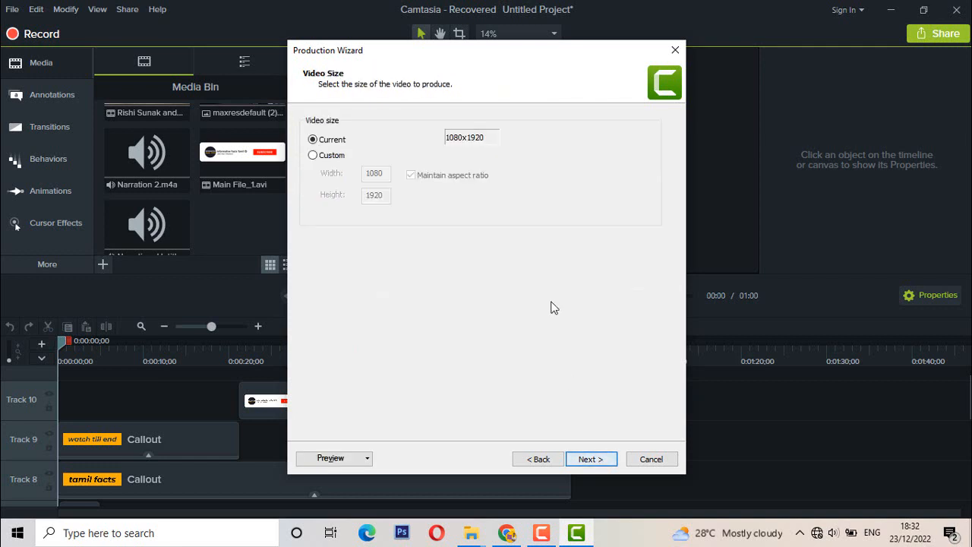
click(589, 461)
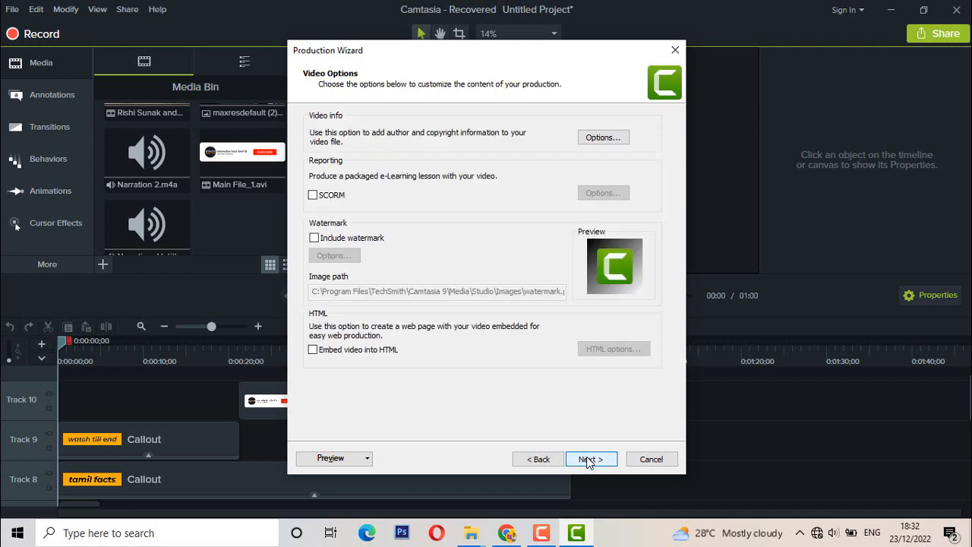
click(590, 460)
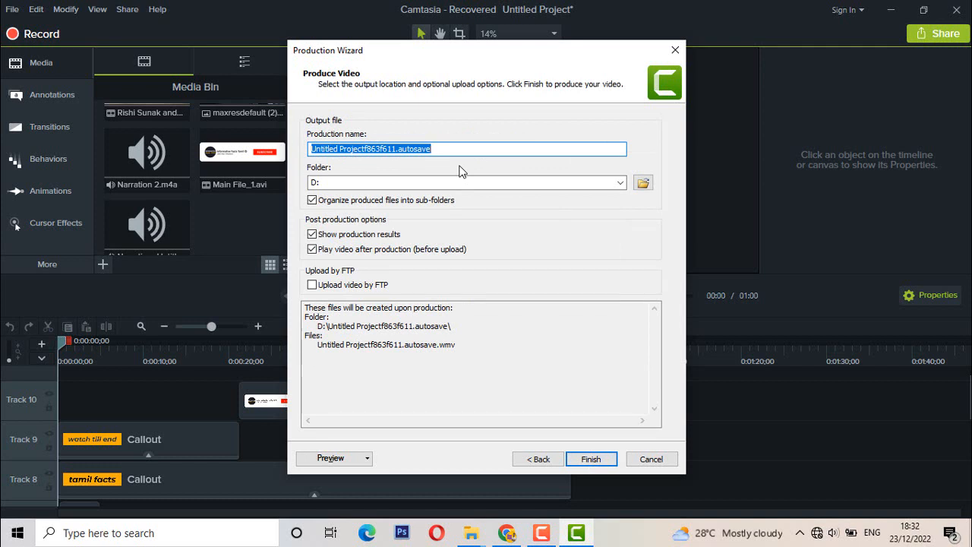
- Name the production "shorts edit", keep drive D: as the output folder and produce the video
key(BackSpace)
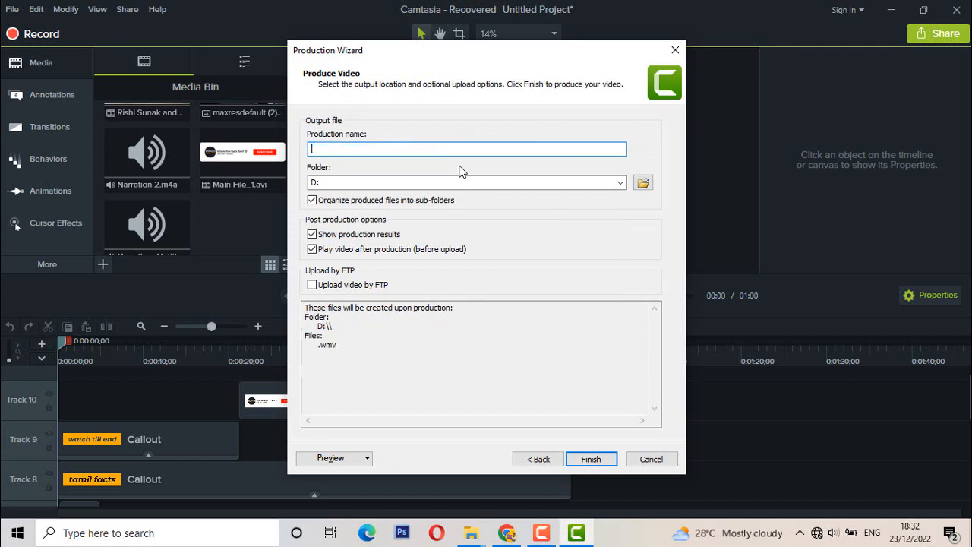
text(shorts eap)
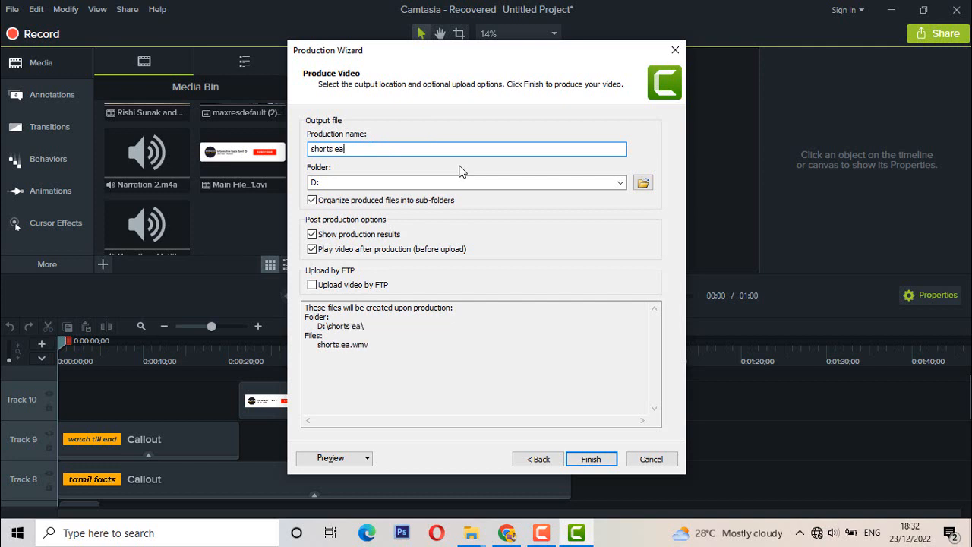
key(BackSpace)
key(BackSpace)
key(BackSpace)
text(edit)
click(643, 184)
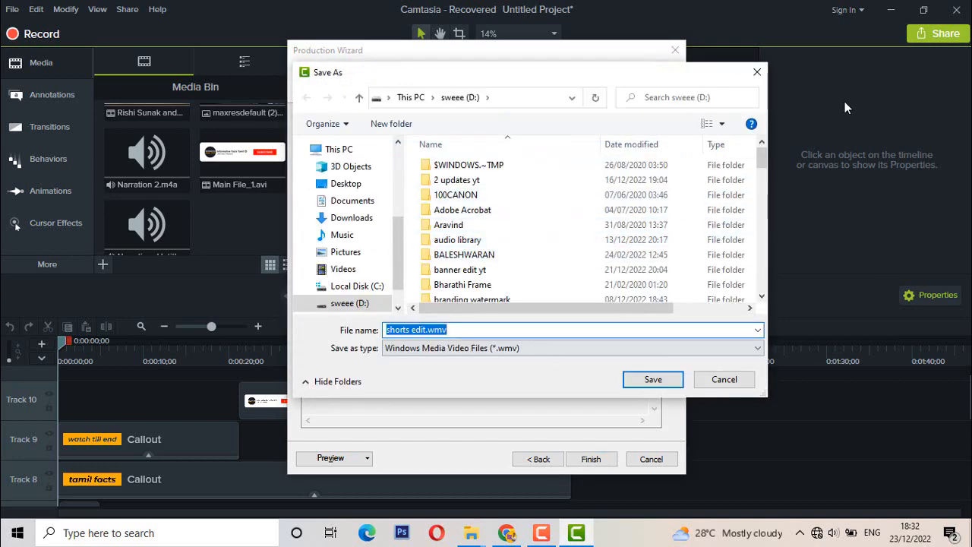
click(758, 72)
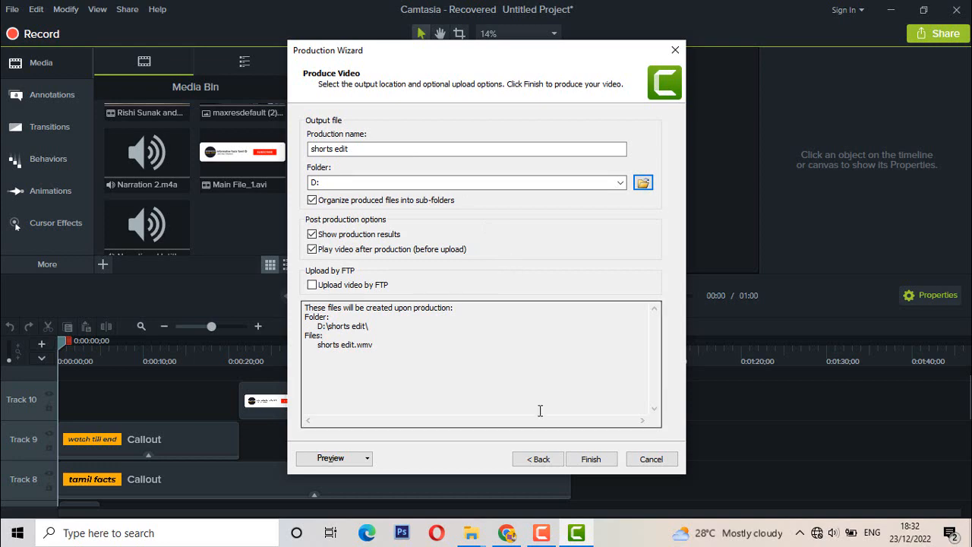
click(579, 459)
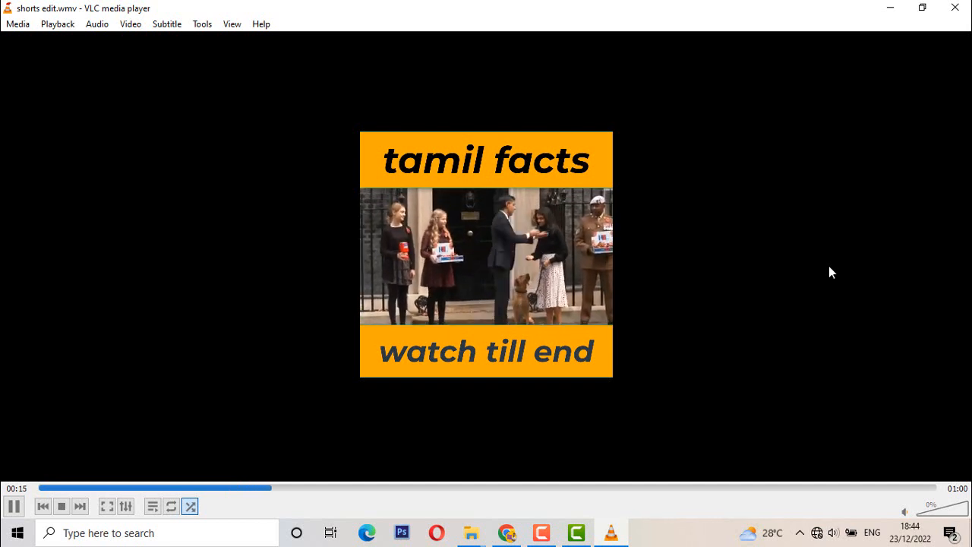
- Pause the exported video in VLC media player and switch back to Camtasia
key(space)
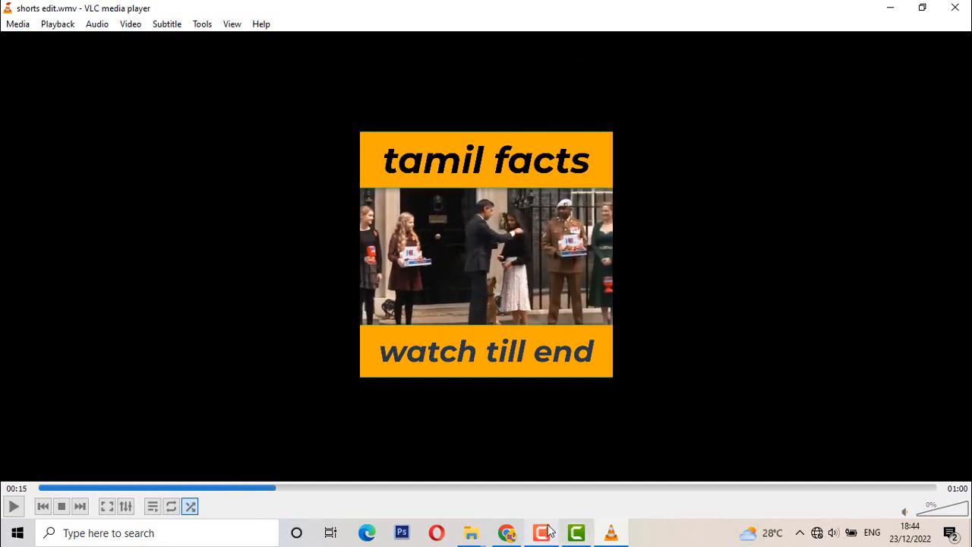
click(576, 532)
click(904, 465)
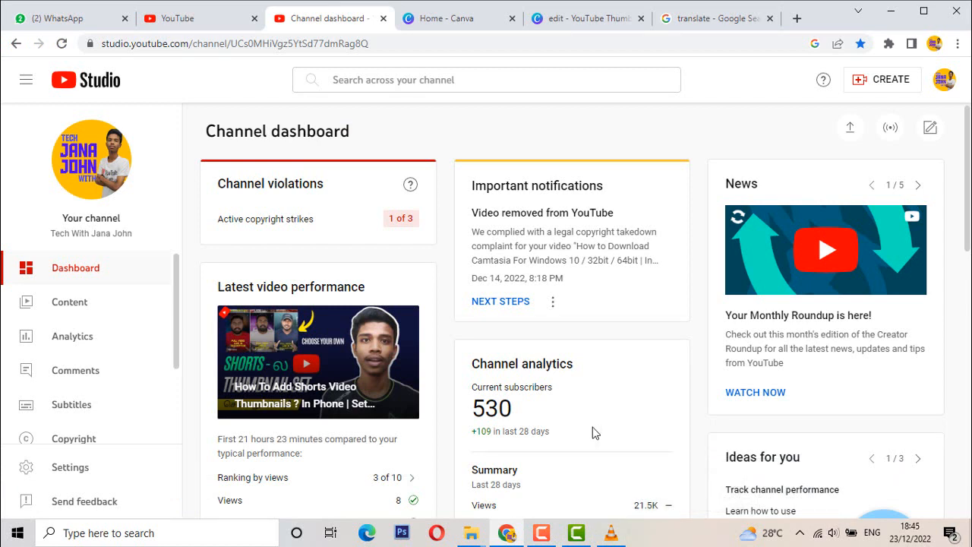
- Look over the current subscribers and 28-day summary in the channel analytics on the YouTube Studio dashboard
scroll(608, 385, down, 1)
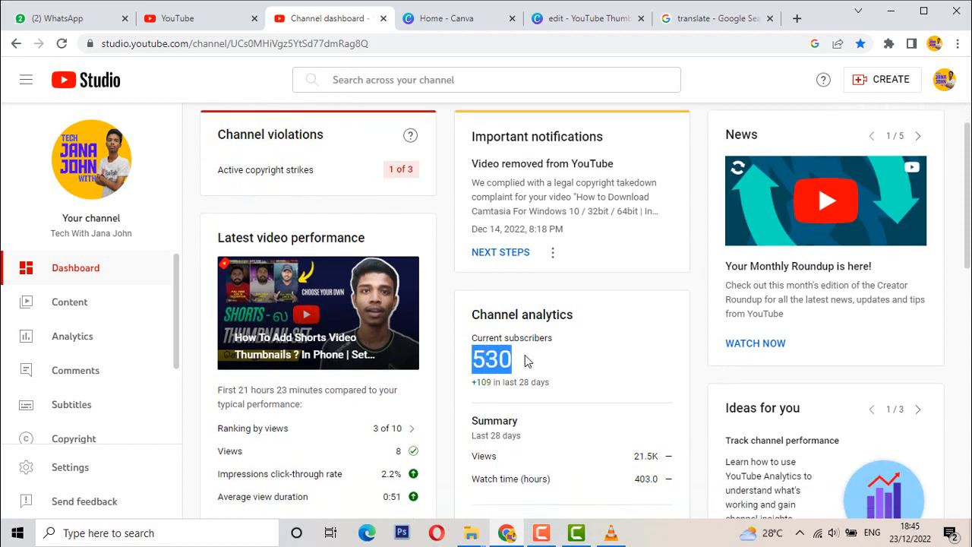
scroll(596, 376, up, 1)
scroll(595, 376, down, 1)
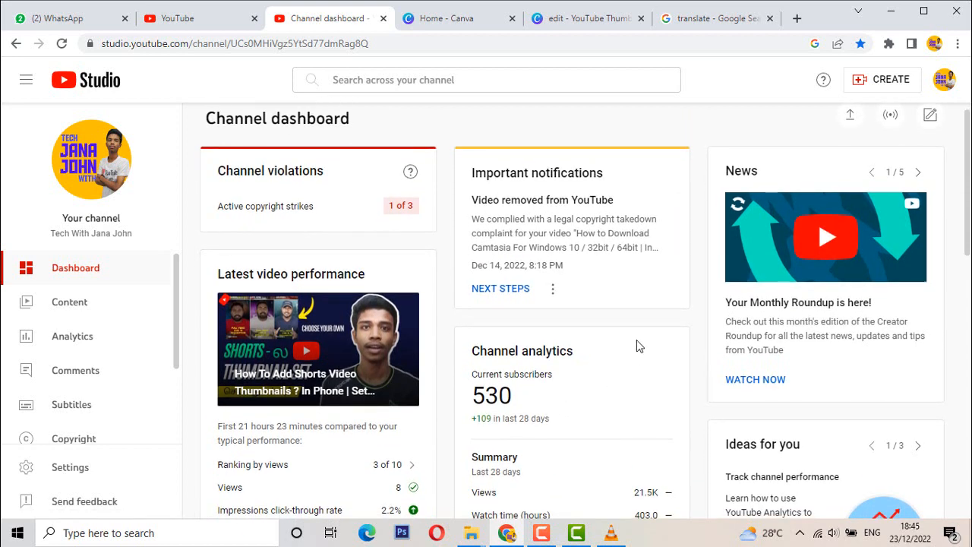
scroll(637, 346, down, 2)
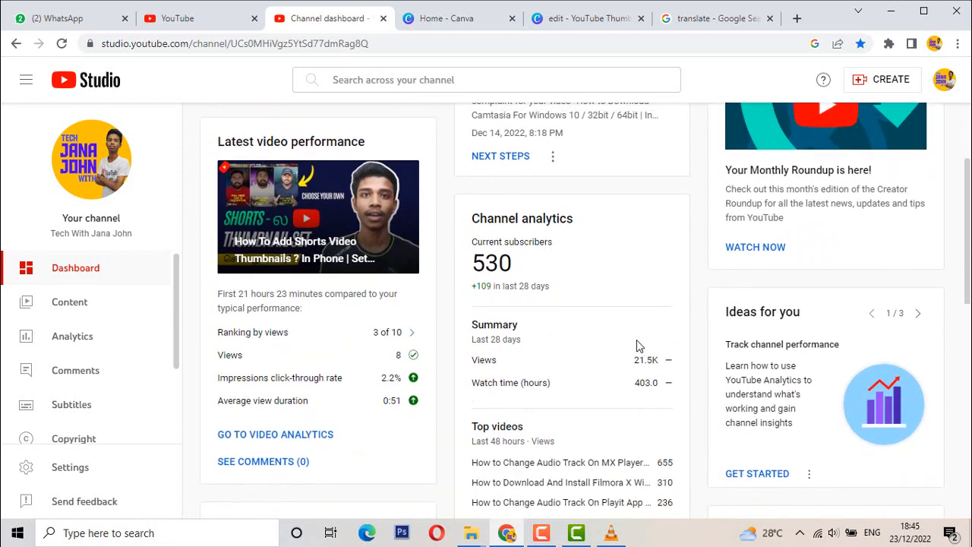
drag(477, 301, 604, 296)
click(605, 296)
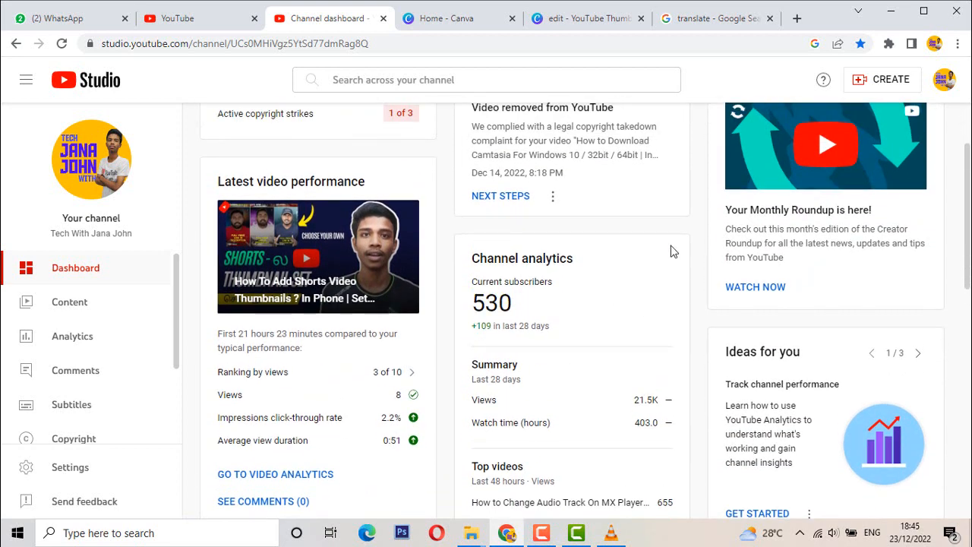
- Start a new video upload in YouTube Studio and browse for the file to upload
click(877, 84)
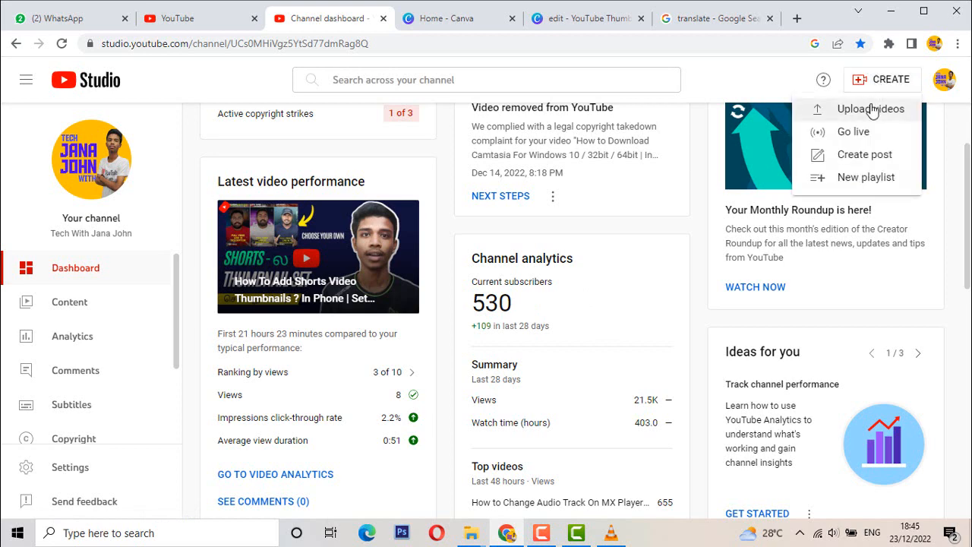
click(872, 111)
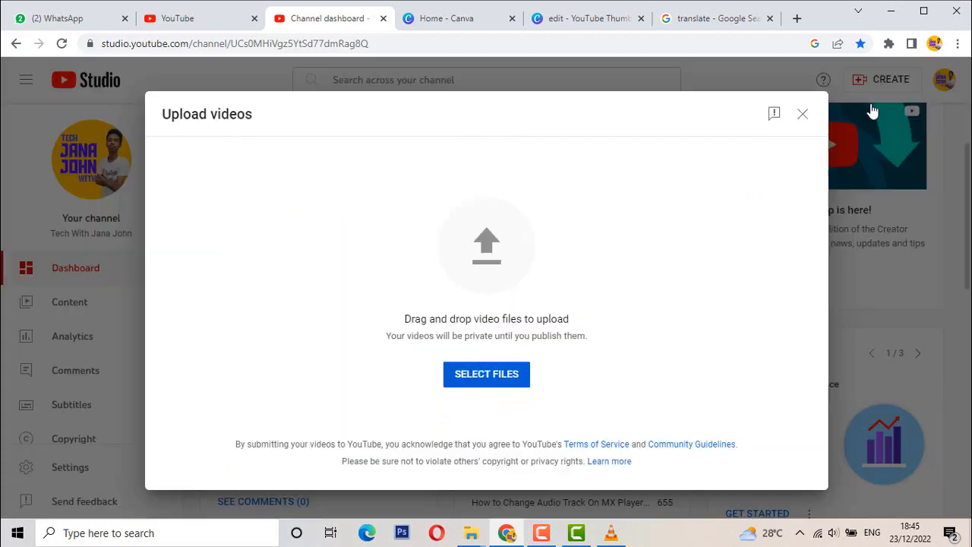
click(481, 386)
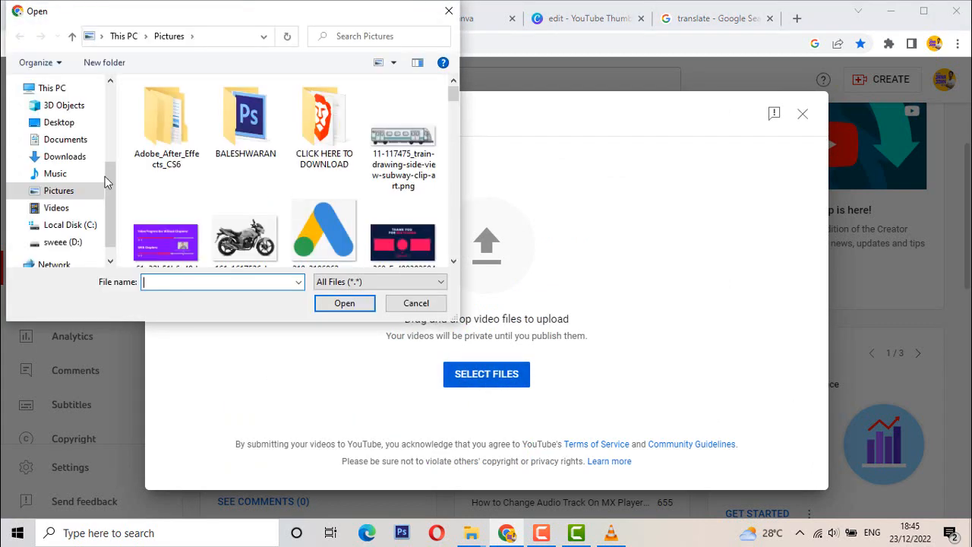
- Choose the exported video from the "shorts edit" folder on drive D: for upload
click(63, 243)
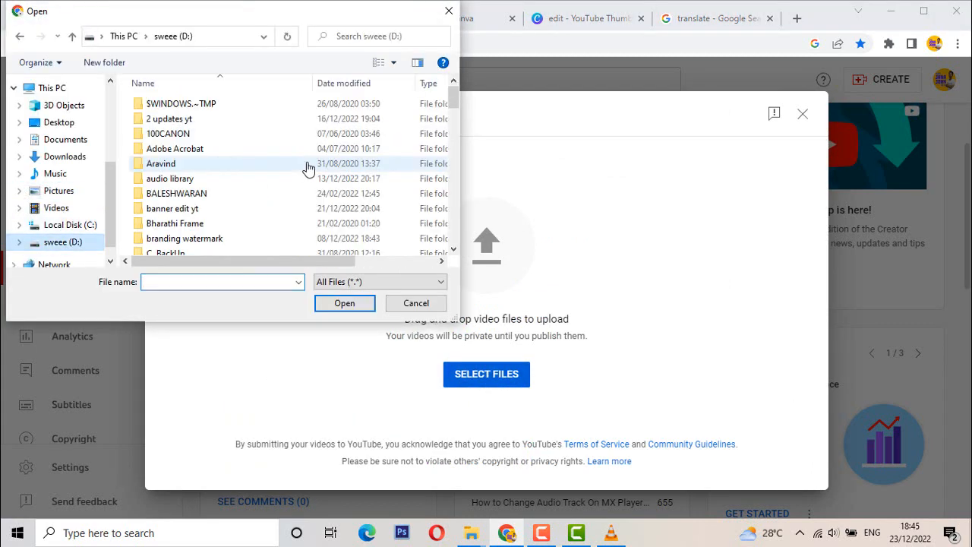
scroll(308, 167, down, 5)
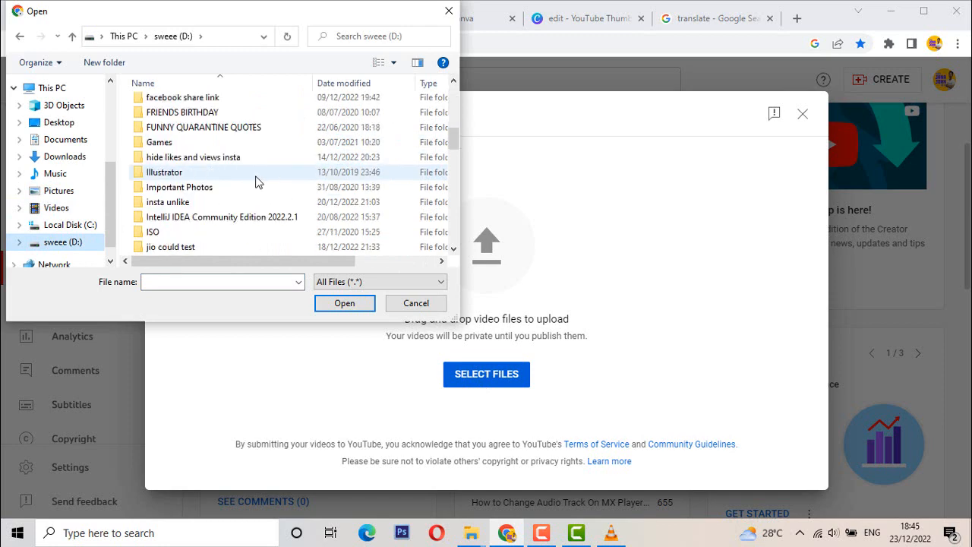
scroll(255, 182, up, 2)
scroll(256, 183, down, 5)
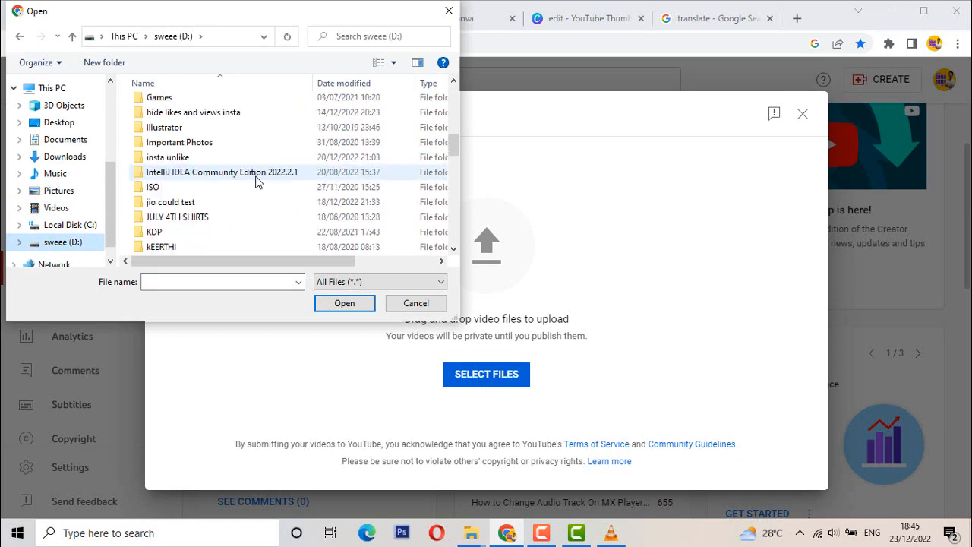
scroll(255, 182, down, 6)
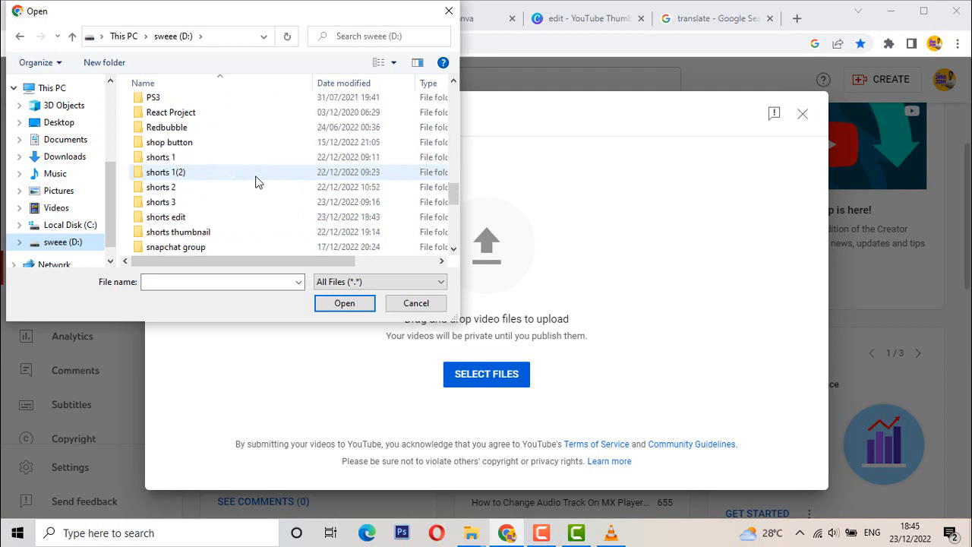
double_click(181, 218)
click(175, 129)
double_click(175, 130)
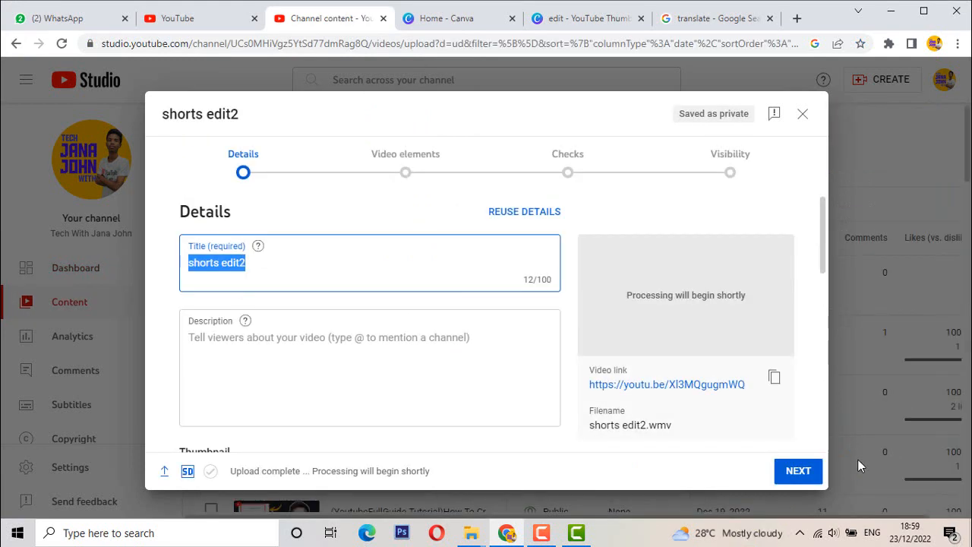
- Replace the uploaded video's title with "tech sampe"
key(BackSpace)
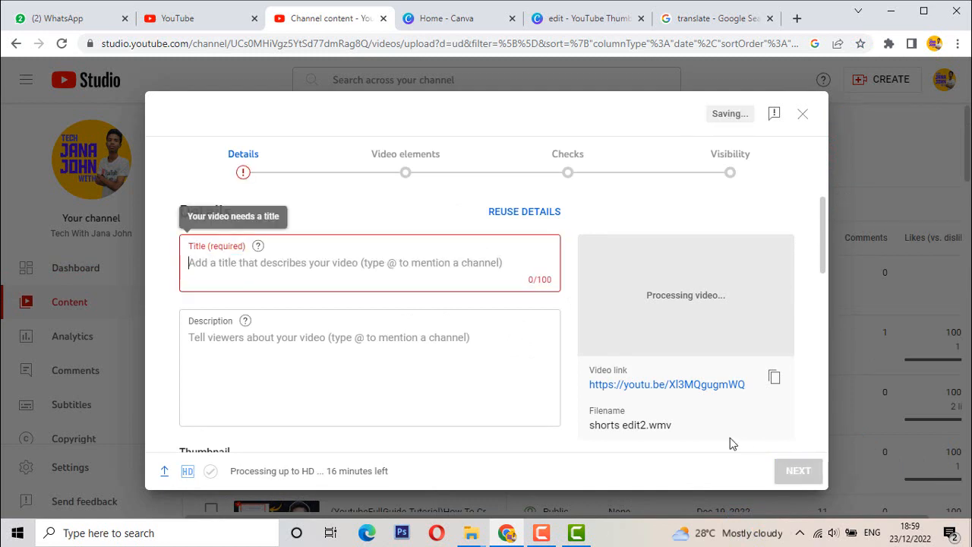
text(tech sampe)
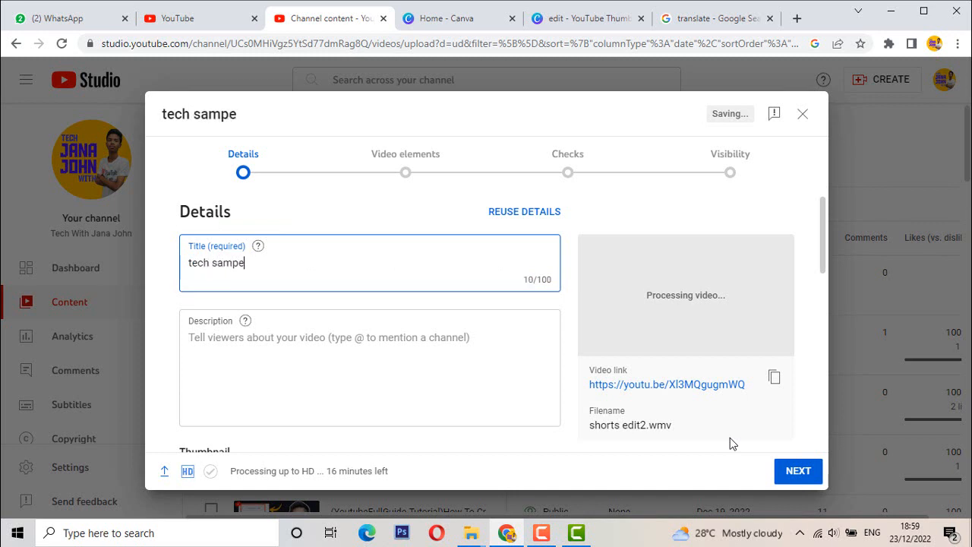
- Expand the additional video details for paid promotion, tags and subtitles below the audience settings
scroll(386, 334, down, 1)
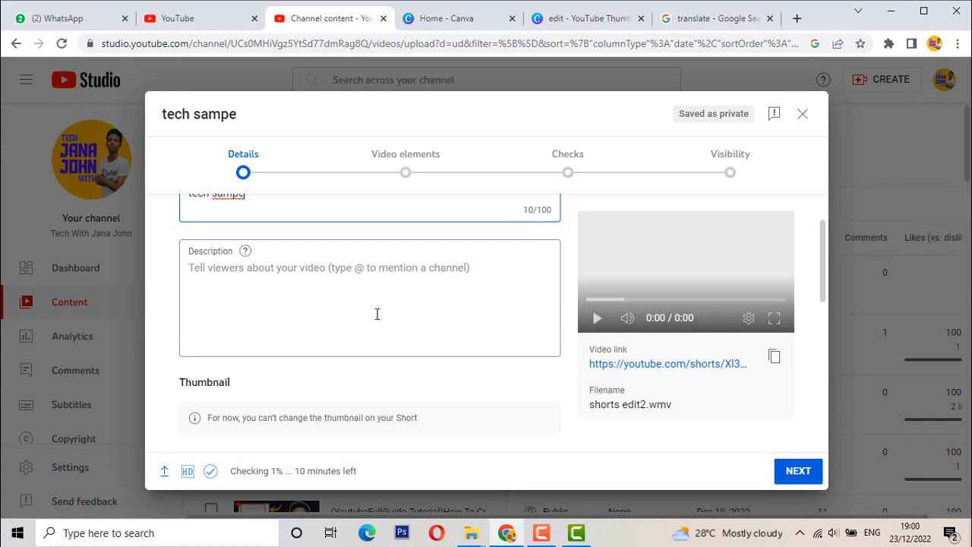
scroll(361, 286, down, 1)
scroll(361, 292, down, 1)
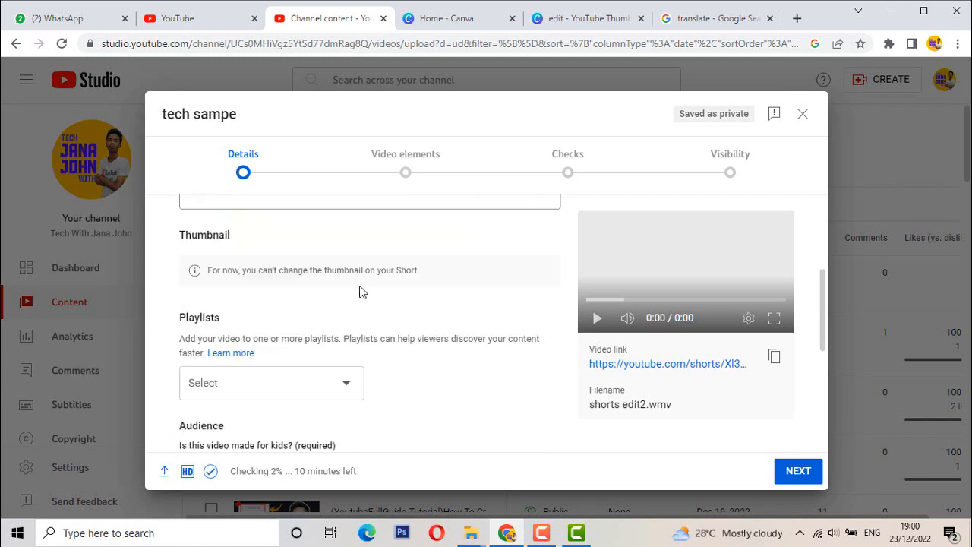
scroll(287, 283, down, 1)
scroll(286, 282, up, 2)
scroll(289, 256, down, 4)
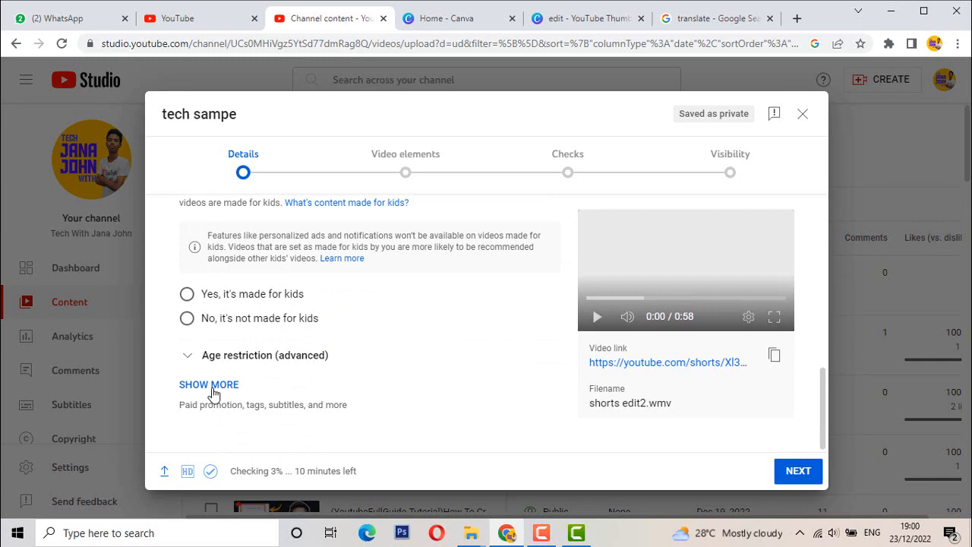
drag(211, 398, 348, 385)
- Add the channel's name as a tag in the uploaded video's details
scroll(374, 383, down, 7)
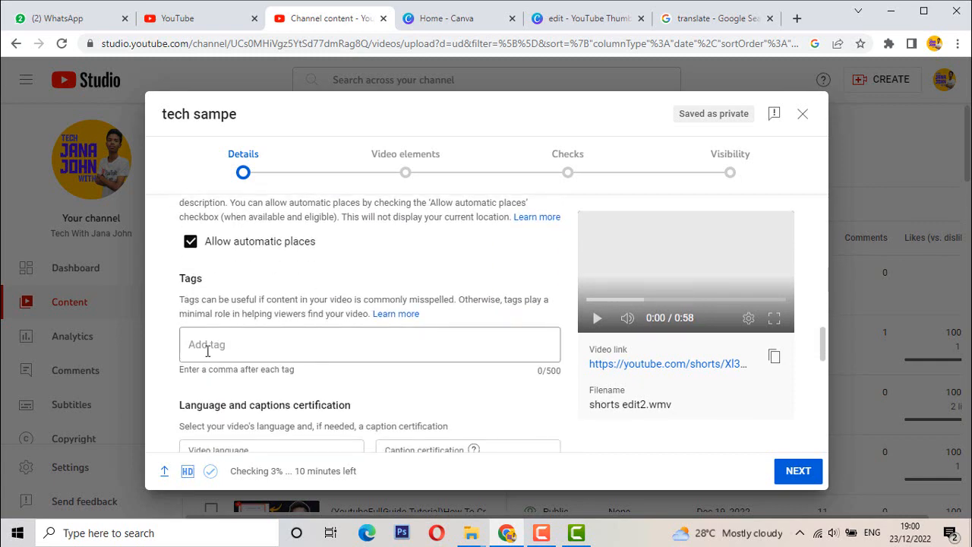
click(208, 351)
text(tech with jn)
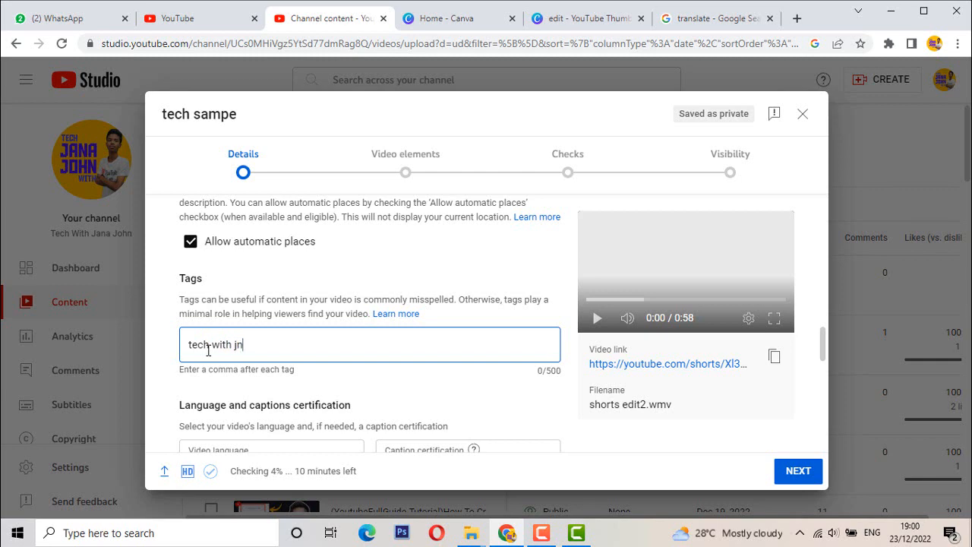
key(BackSpace)
text(ana jo)
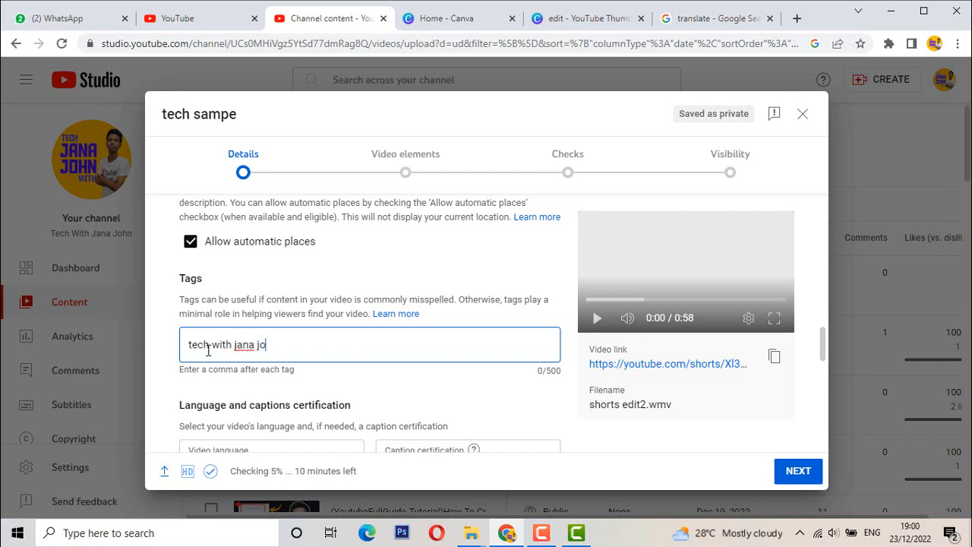
text(hn)
key(Return)
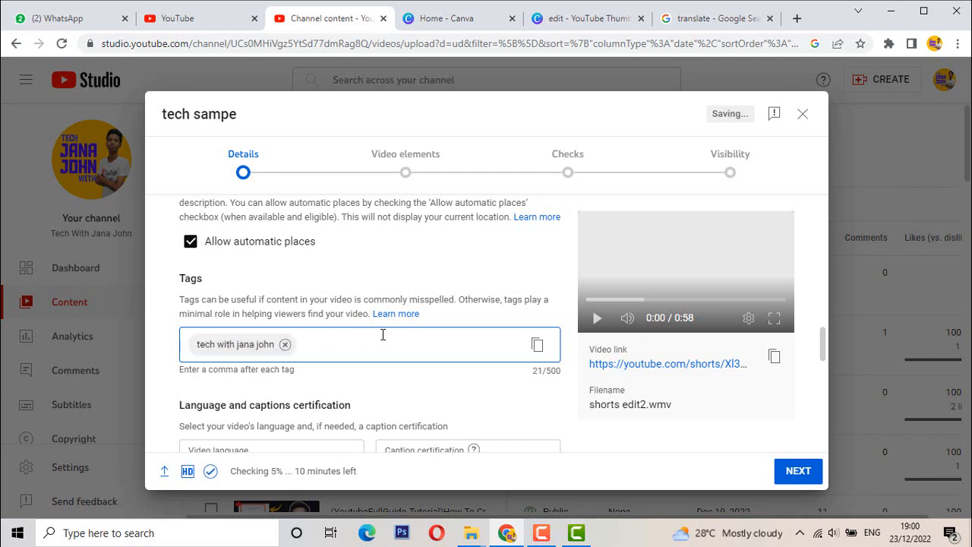
scroll(383, 334, up, 2)
scroll(383, 334, down, 2)
scroll(382, 339, down, 1)
scroll(383, 337, up, 15)
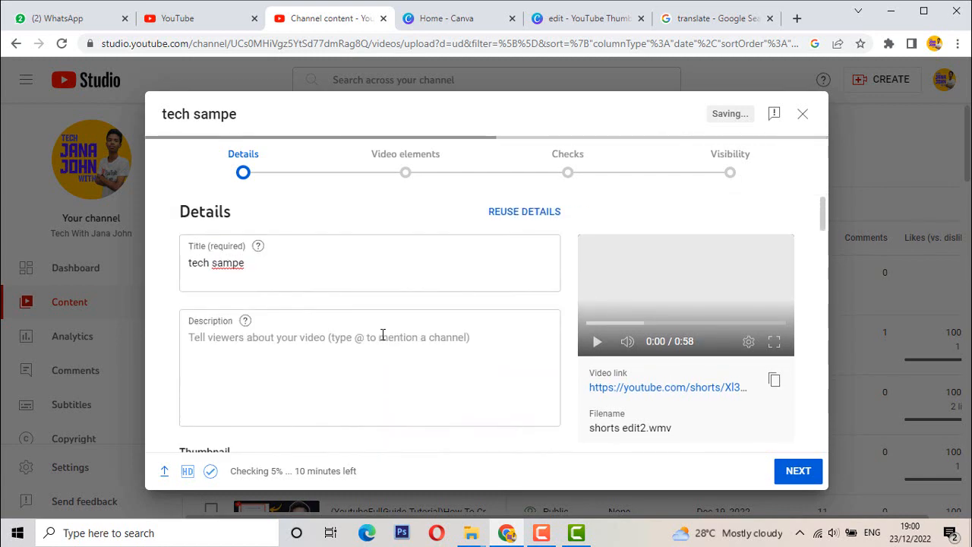
- Declare the uploaded video as not made for kids and advance past its video elements to the copyright checks
click(797, 479)
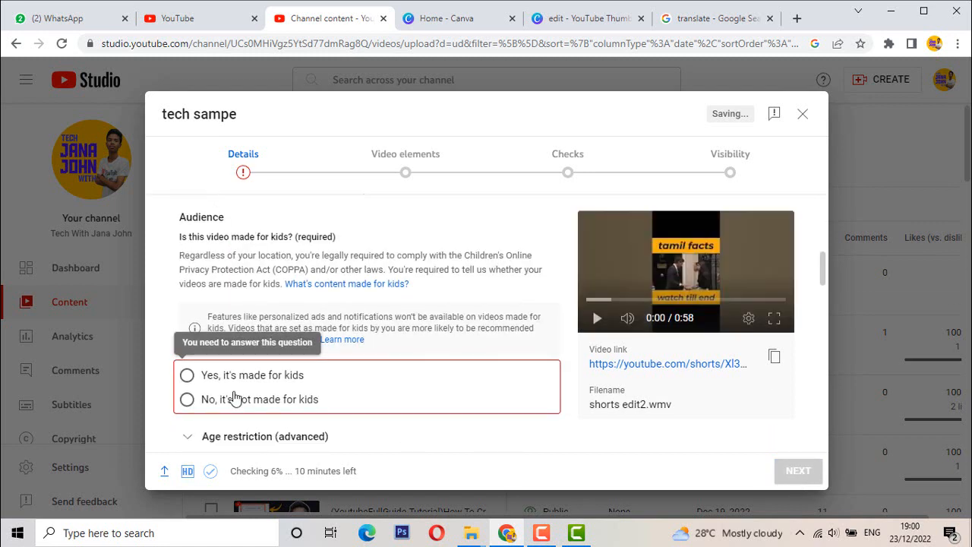
click(234, 398)
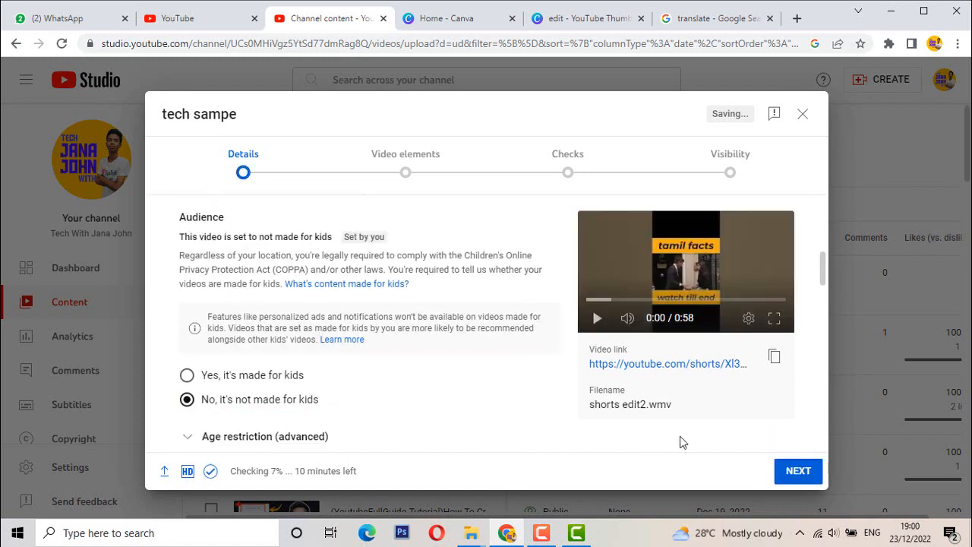
click(786, 467)
click(785, 467)
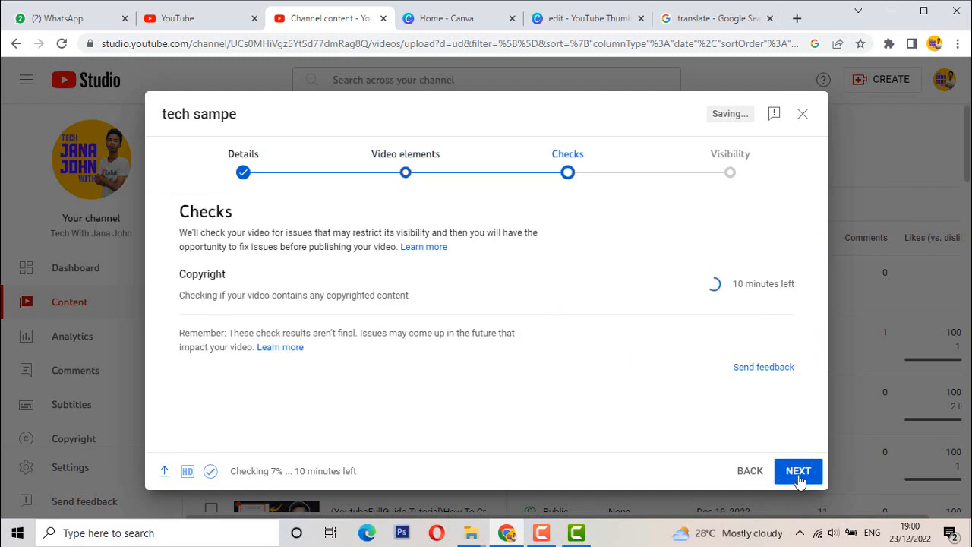
- Set the uploaded video's visibility to Unlisted and save it
click(774, 477)
click(223, 354)
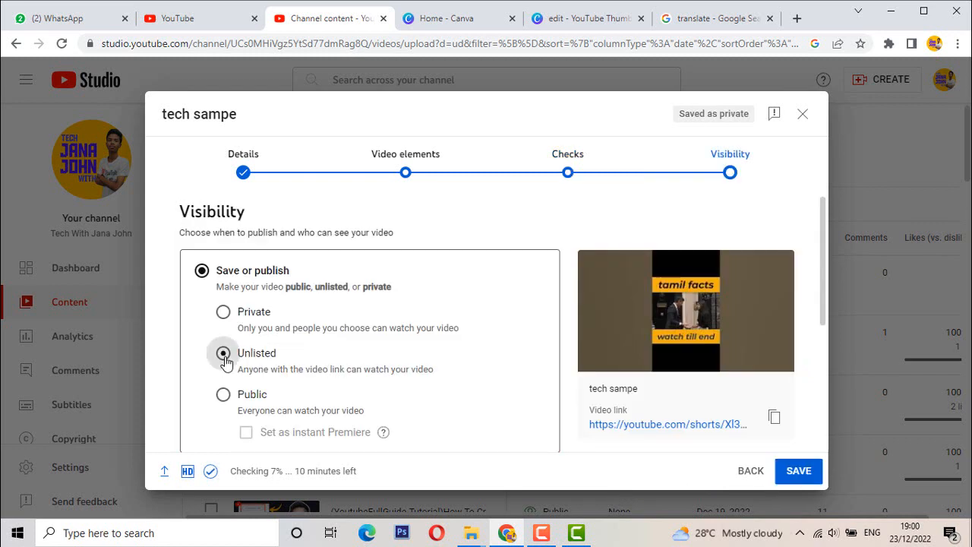
click(798, 473)
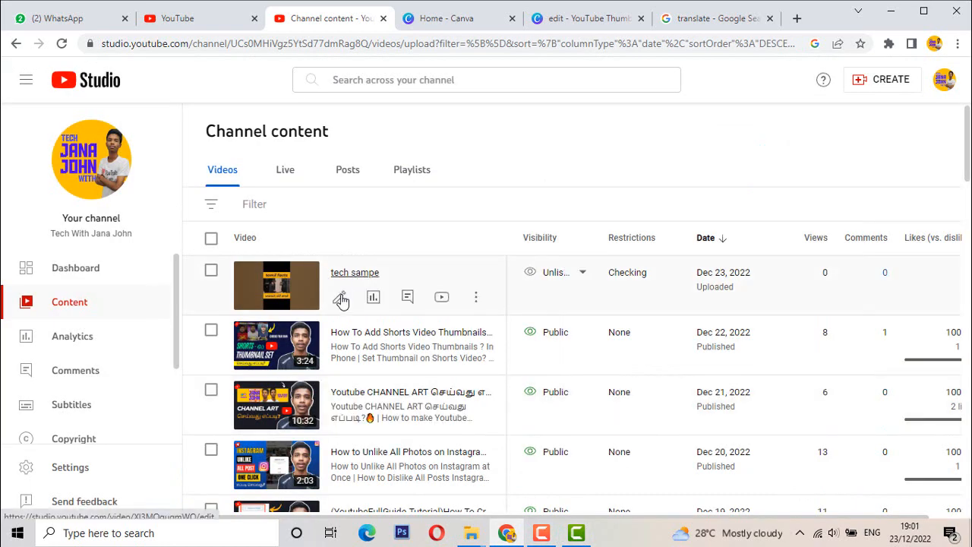
- Open the details of the "tech sampe" video from the channel content and view the video on YouTube
click(341, 299)
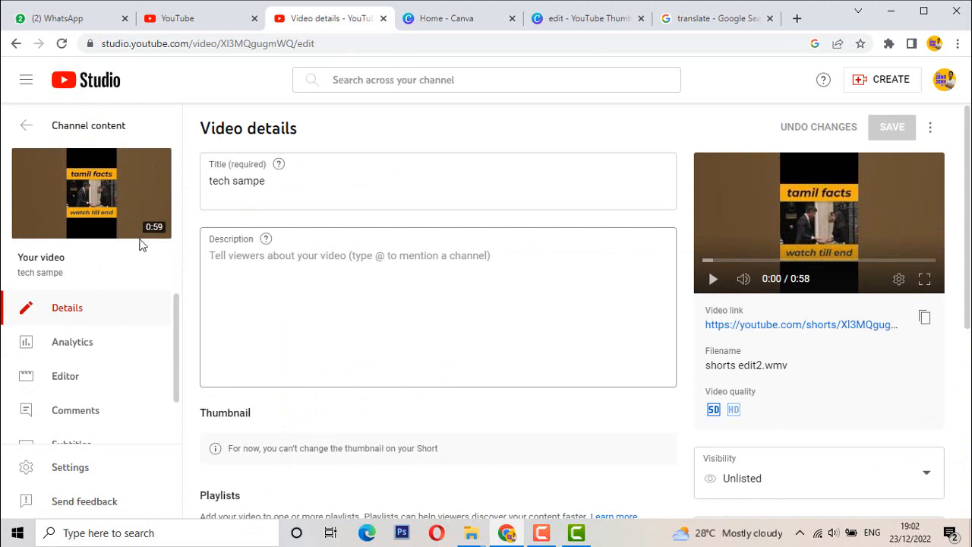
click(97, 212)
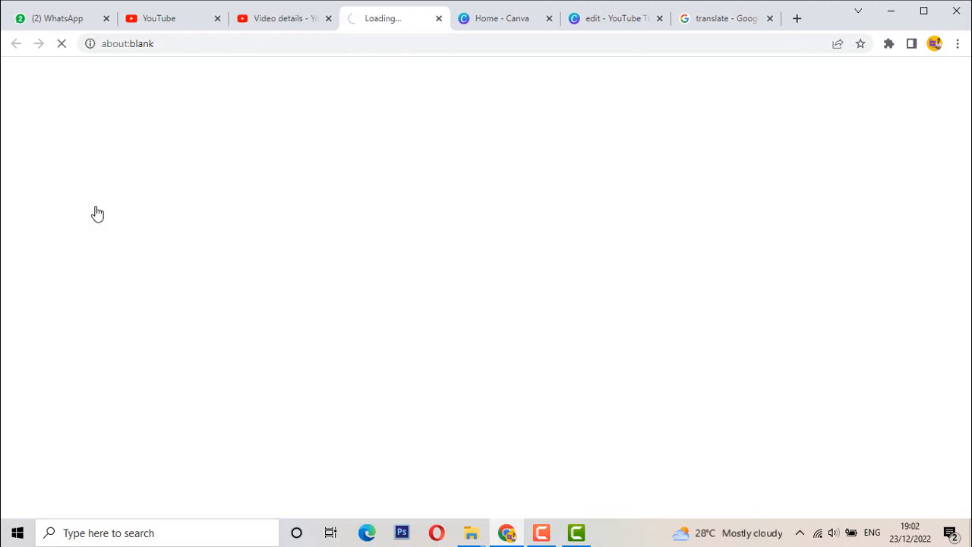